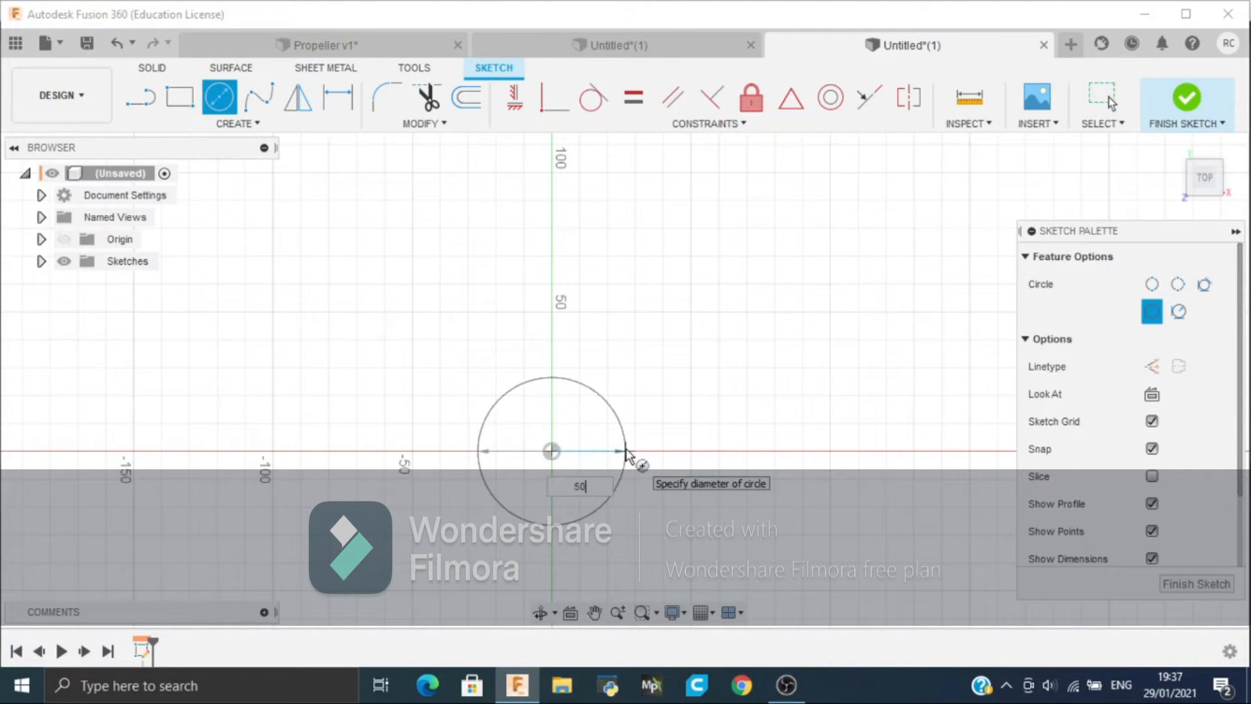
Step: Draw the circle centred on the origin with a 50 mm diameter and finish the sketch
key("Return")
left_click(1185, 99)
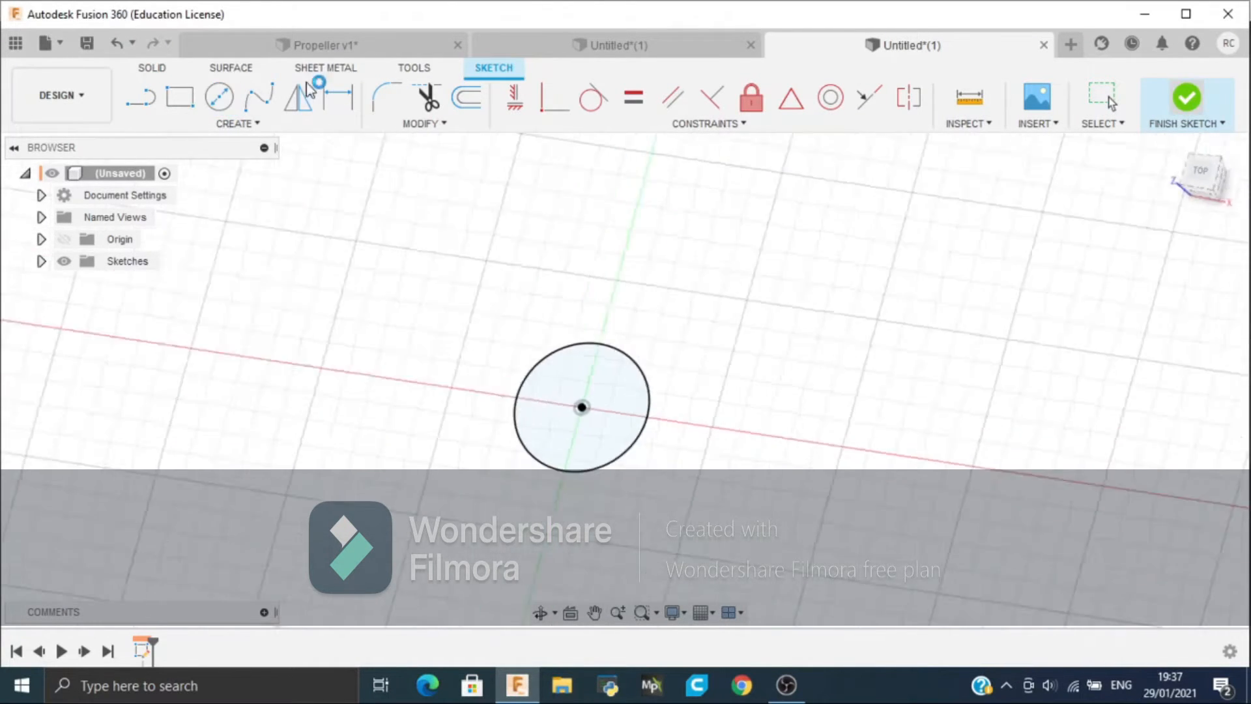
Step: Start a coil in the plane of the circle, centred on the origin, with a 50 mm diameter
left_click(196, 123)
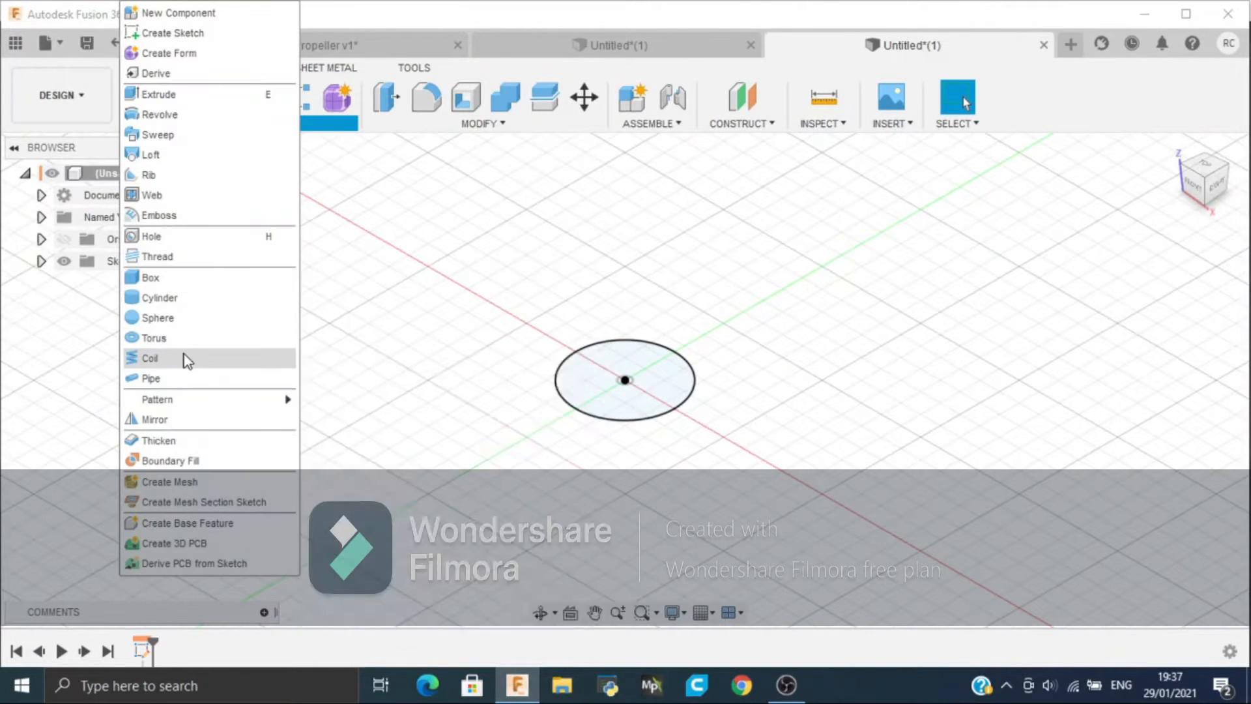
left_click(188, 360)
left_click(627, 401)
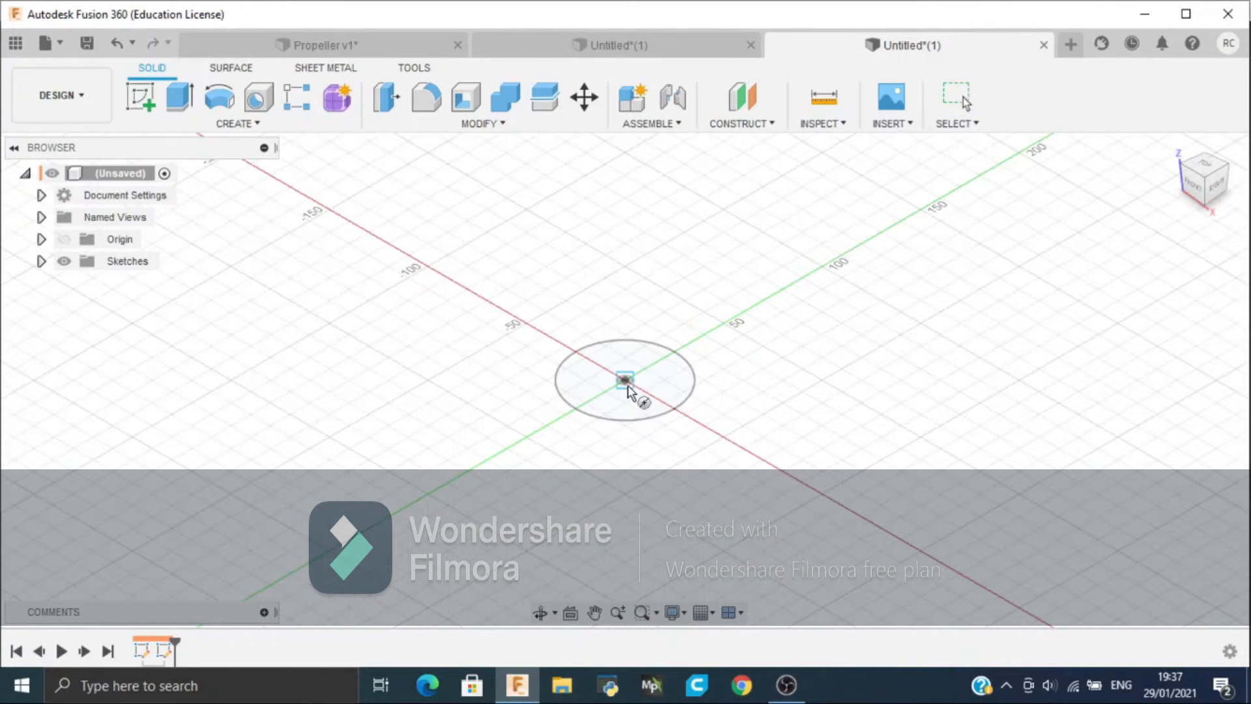
left_click(627, 384)
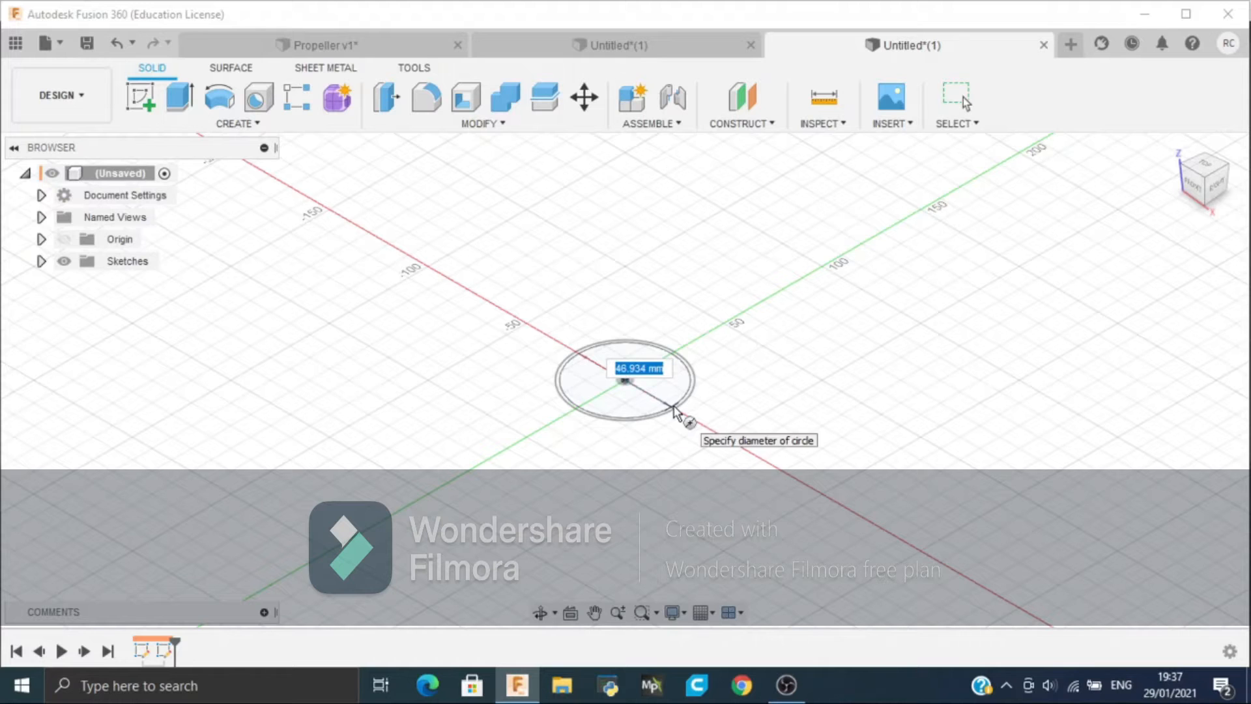
type("050")
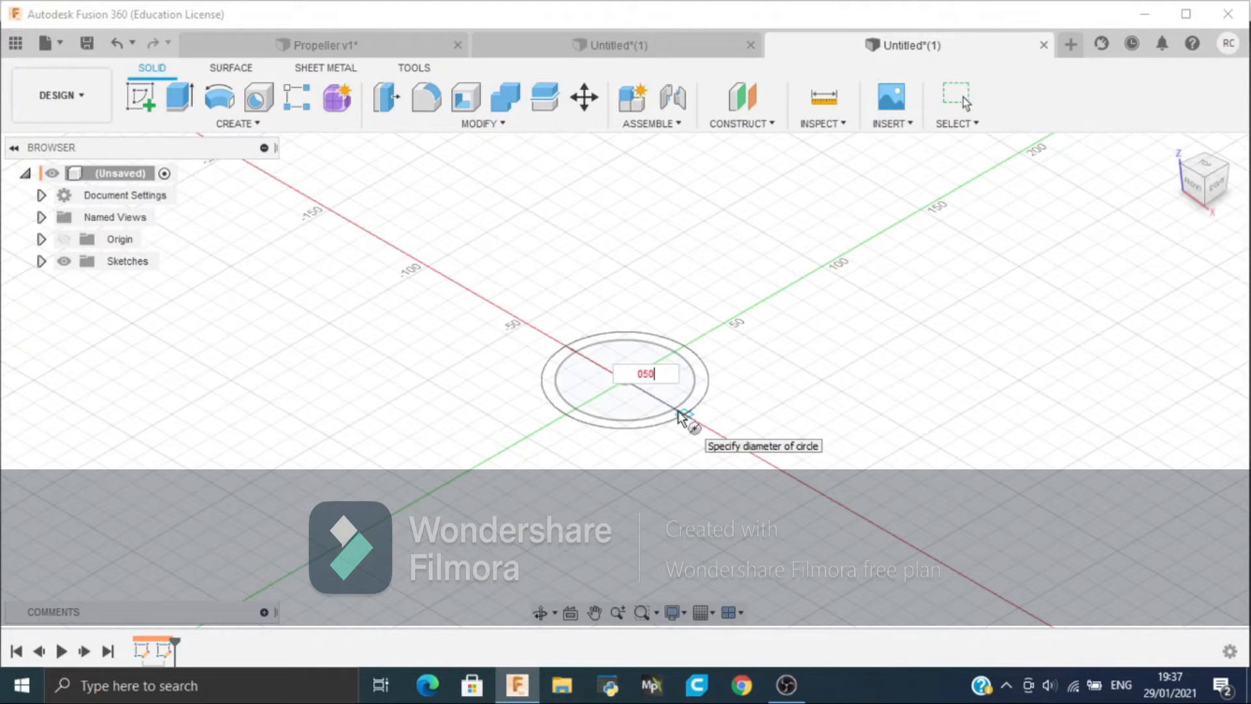
key("Return")
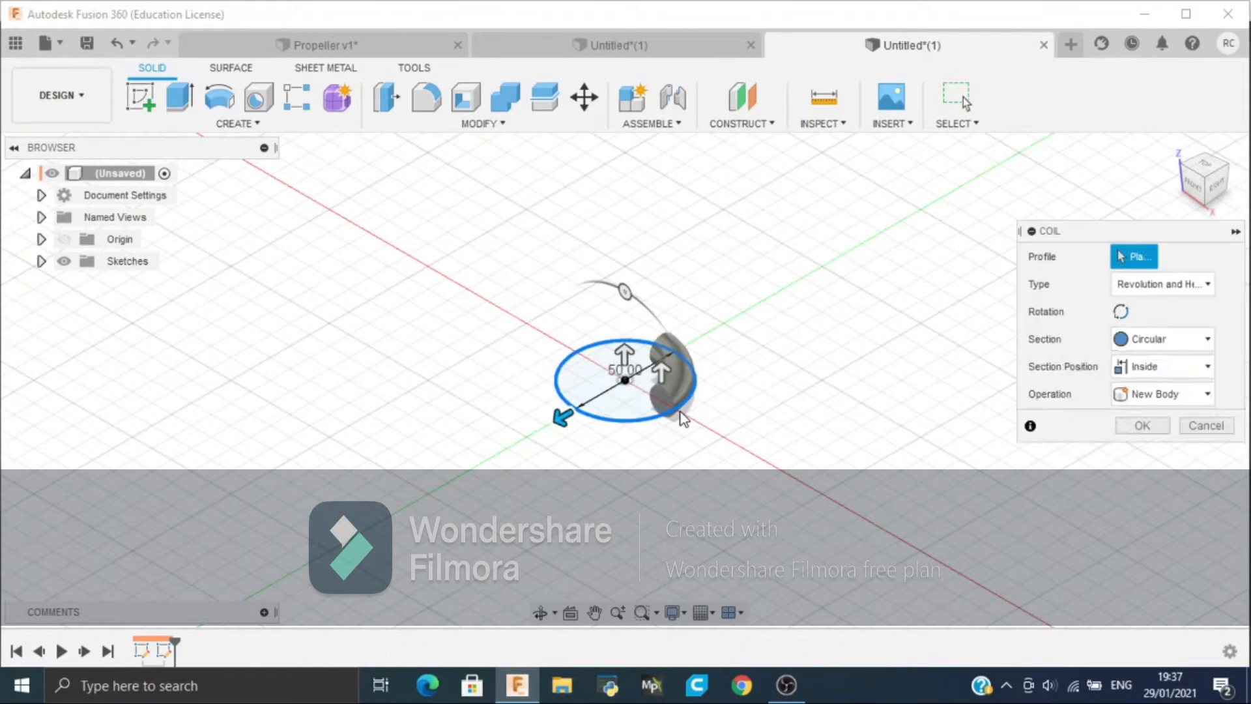
Step: Give the coil 0.25 revolutions, a 40 mm height and a section size of 2 mm, and create it as a new body
left_click(1147, 372)
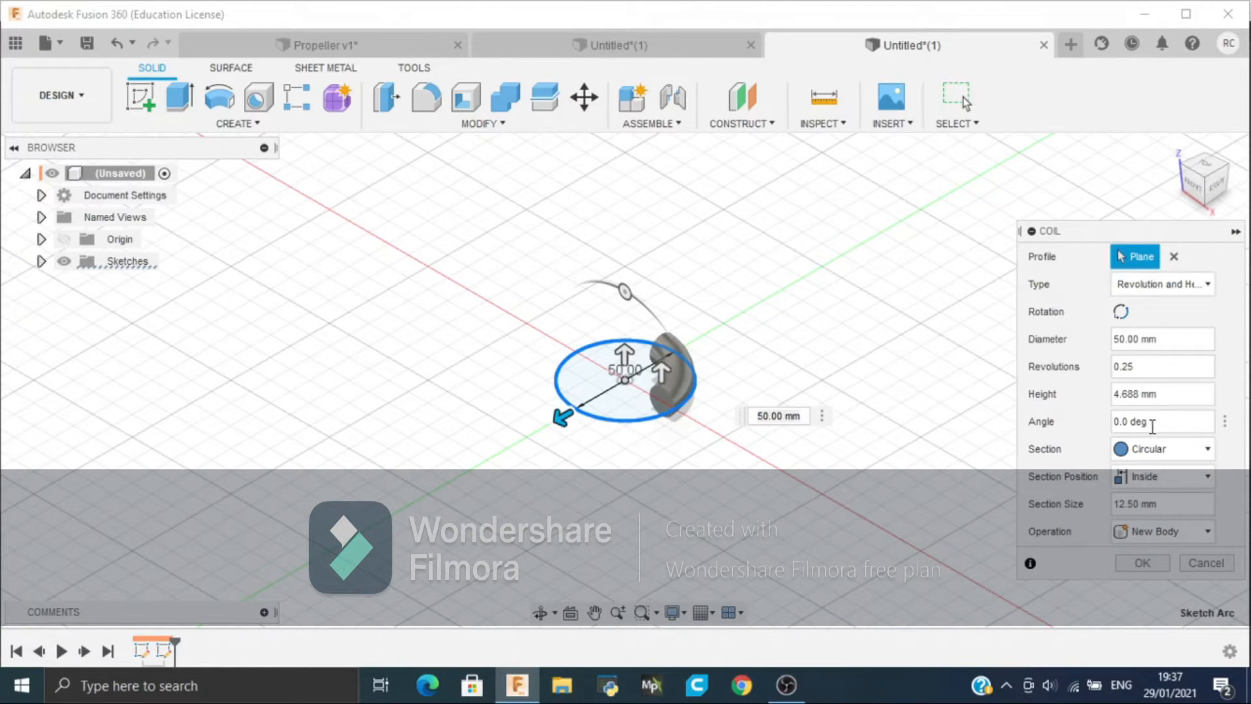
type("40")
left_click(1144, 503)
type("2")
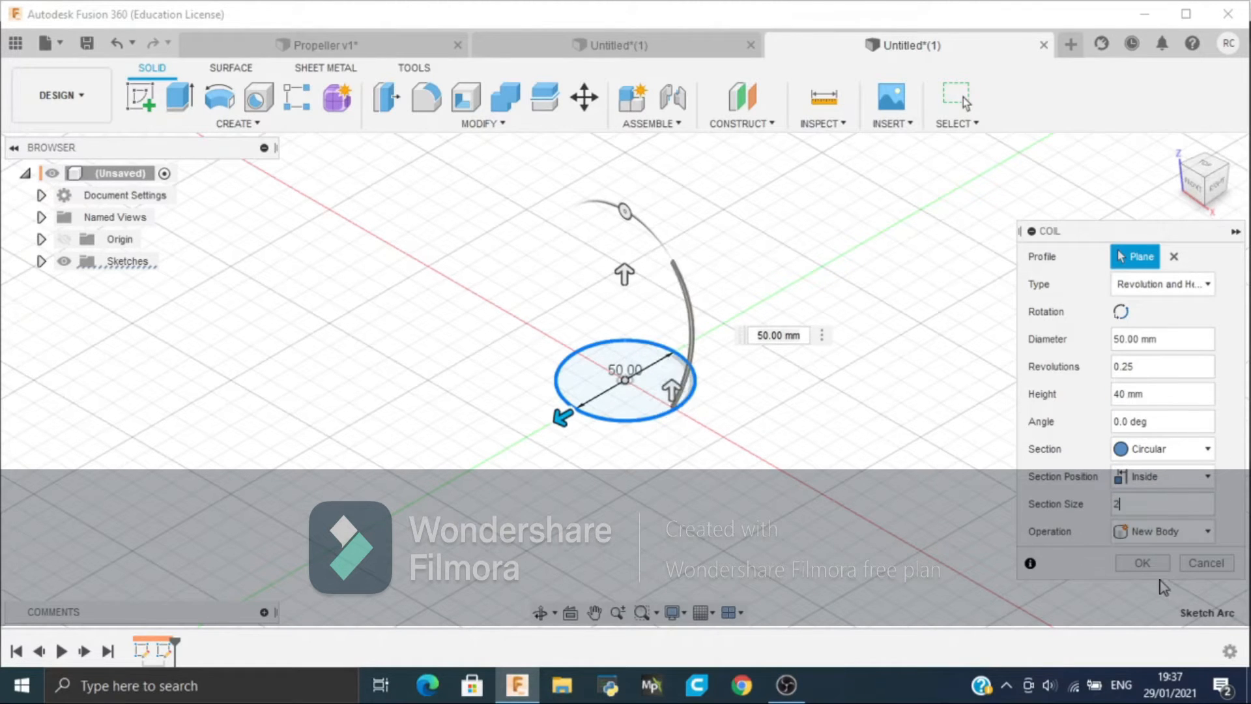
left_click(1147, 565)
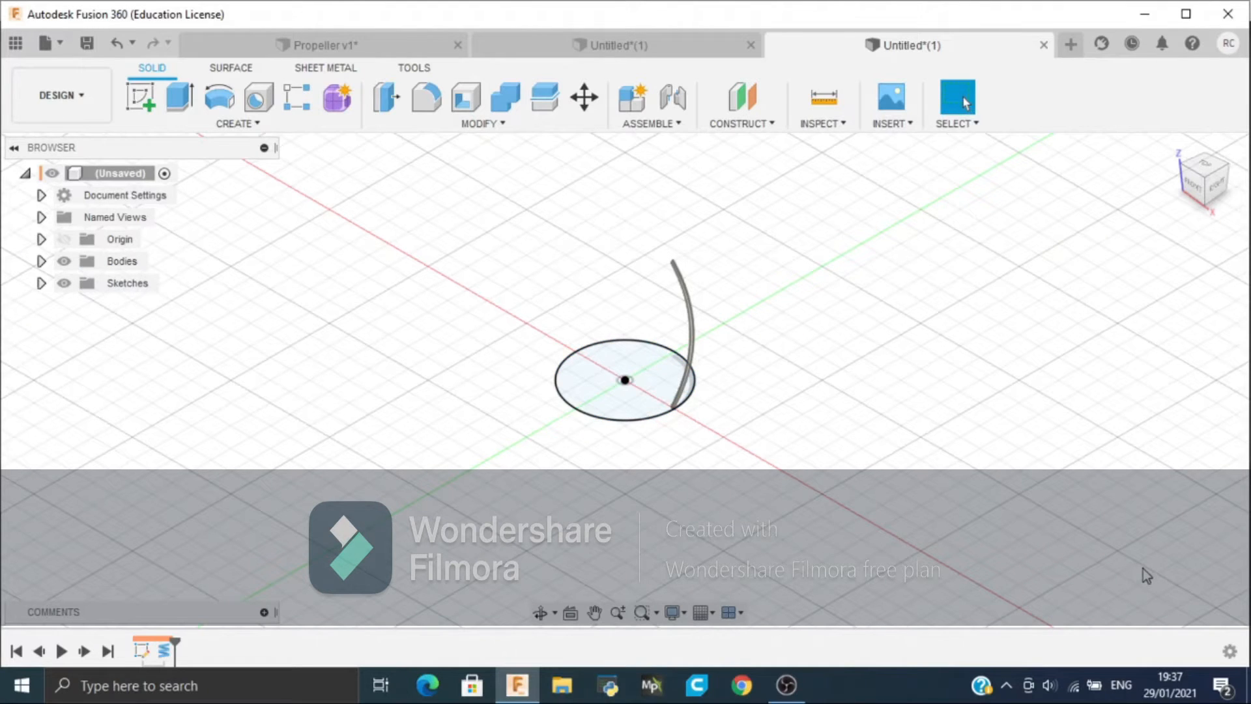
Step: Start a second coil on the same ground plane, centred on the origin, with a 150 mm diameter
right_click(312, 339)
left_click(309, 291)
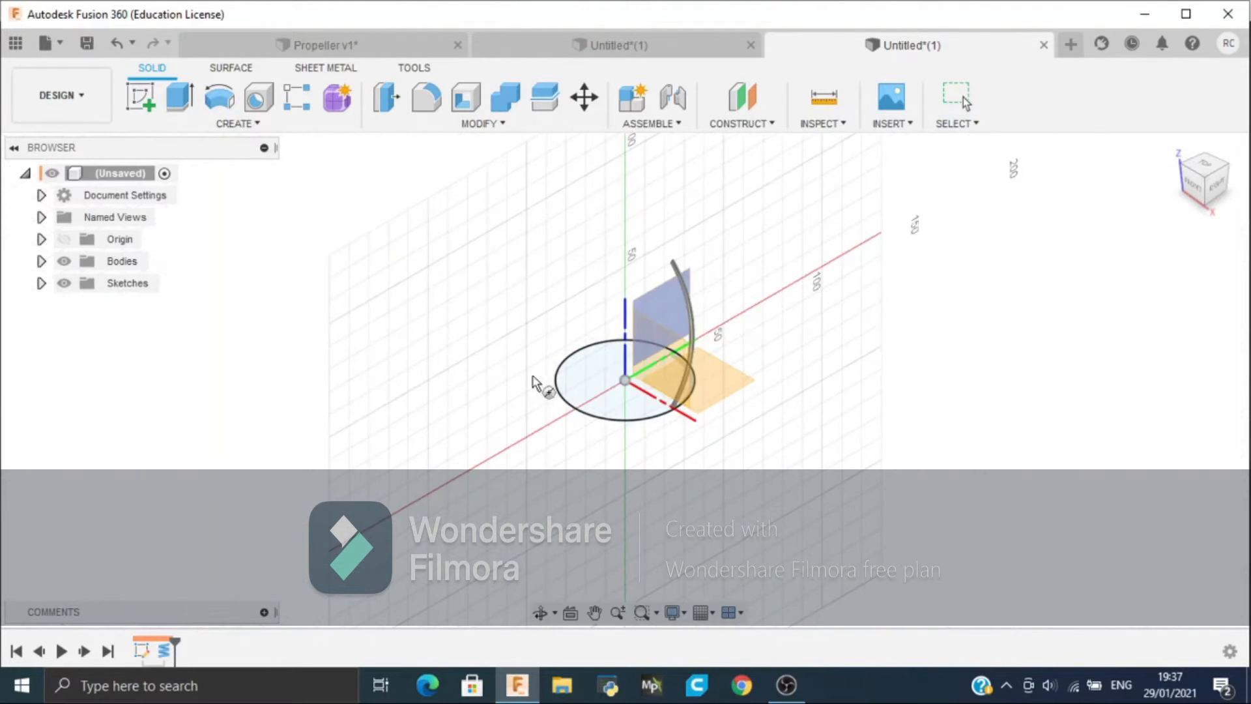
left_click(579, 394)
left_click(625, 380)
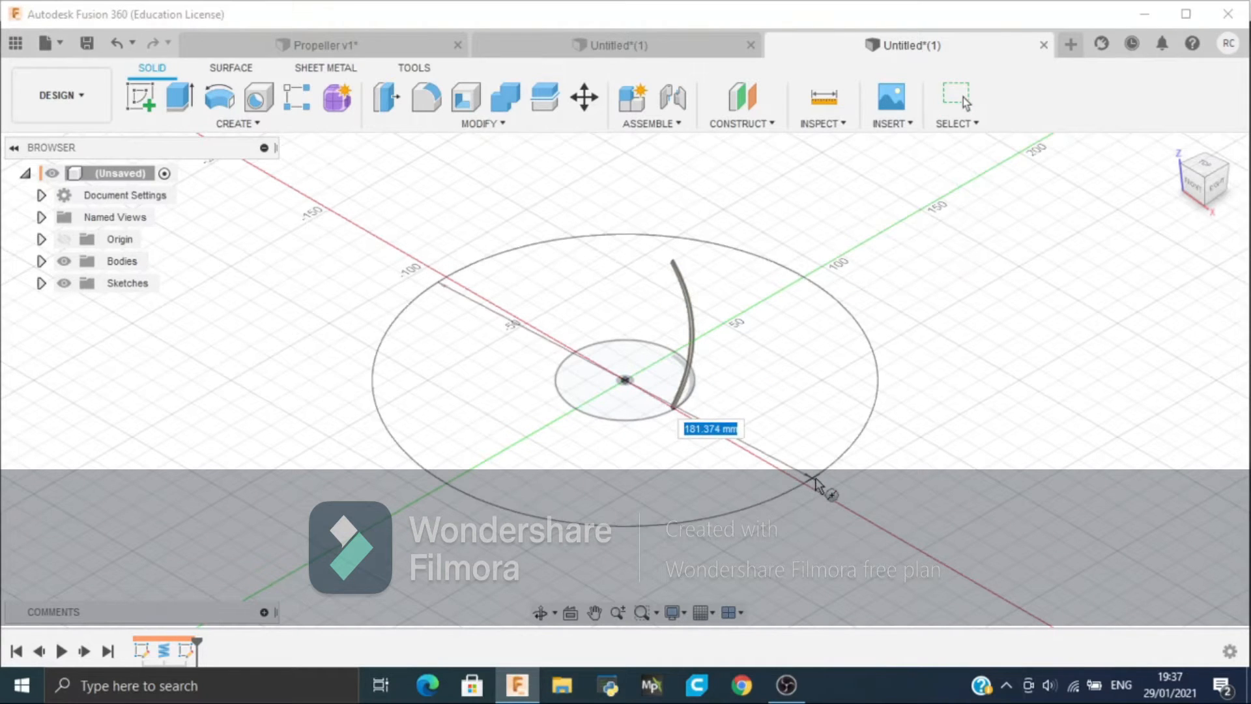
key("Tab")
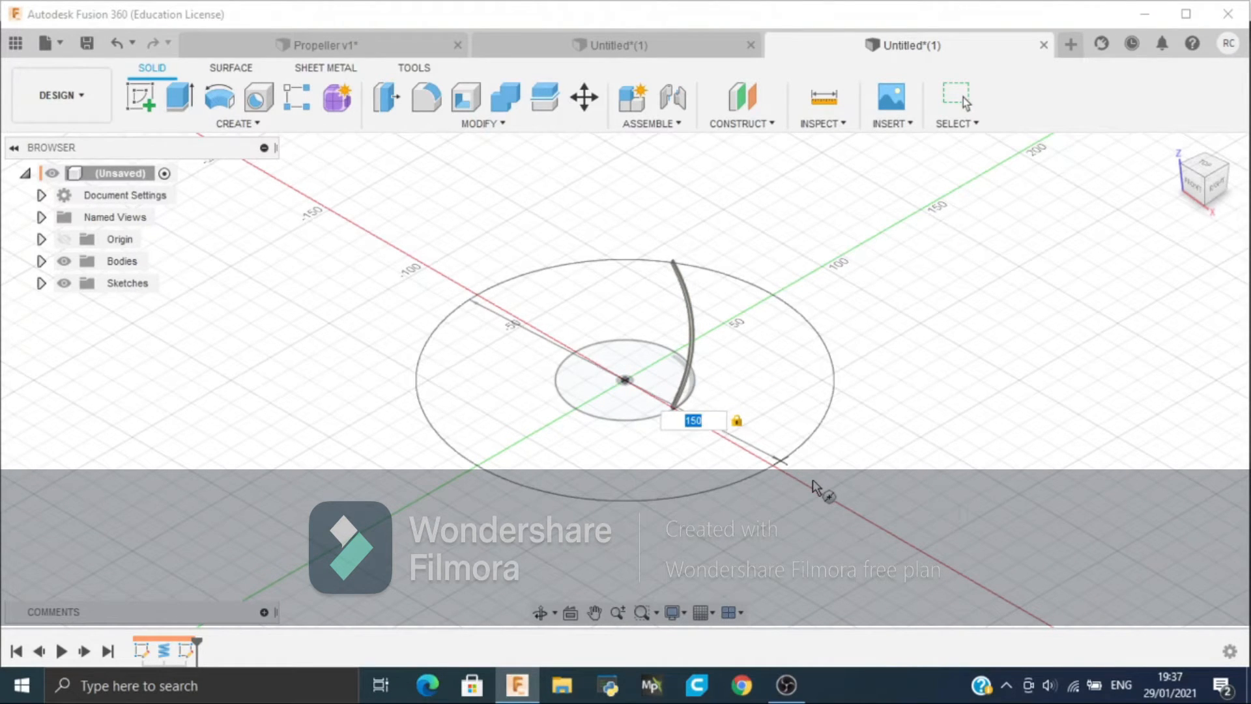
key("Return")
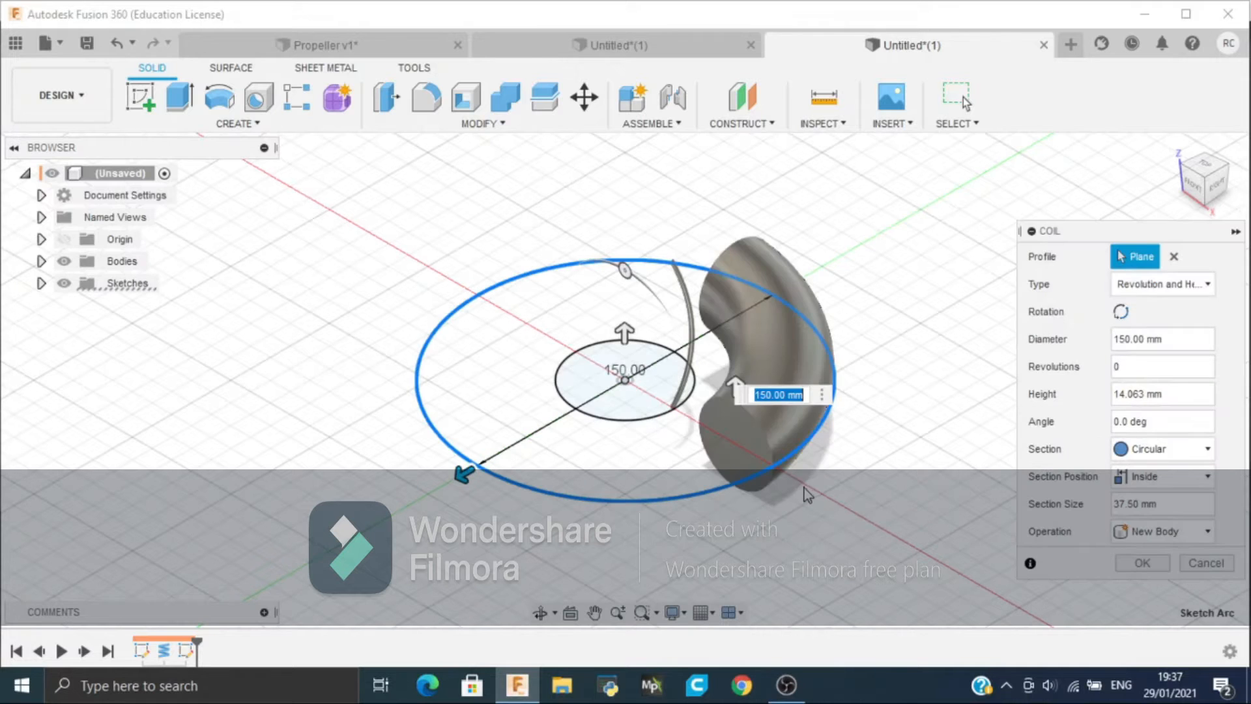
Step: Give the larger coil 0.25 revolutions, a 40 mm height and a thin circular section, and create it as a new body
left_click(1142, 367)
key("Tab")
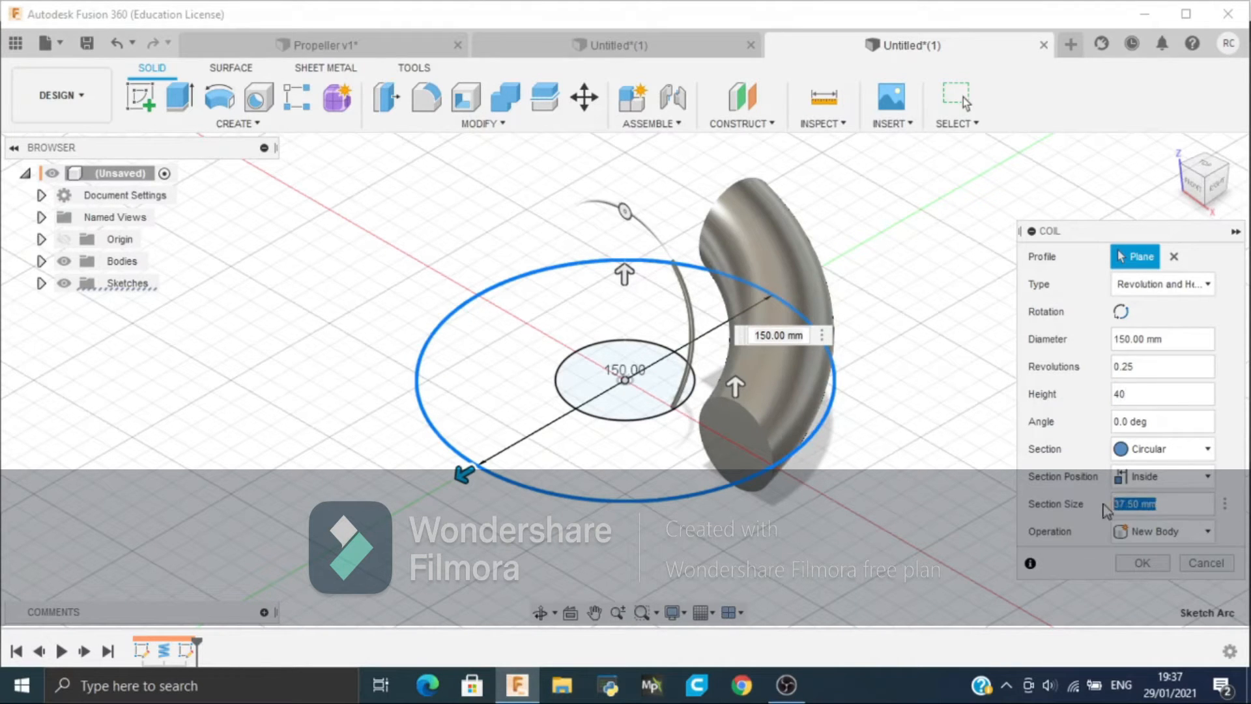
left_click(1152, 564)
Step: Include one helical edge of each coil as 3D geometry in a new ground-plane sketch, finish it and hide the coil bodies
left_click(140, 97)
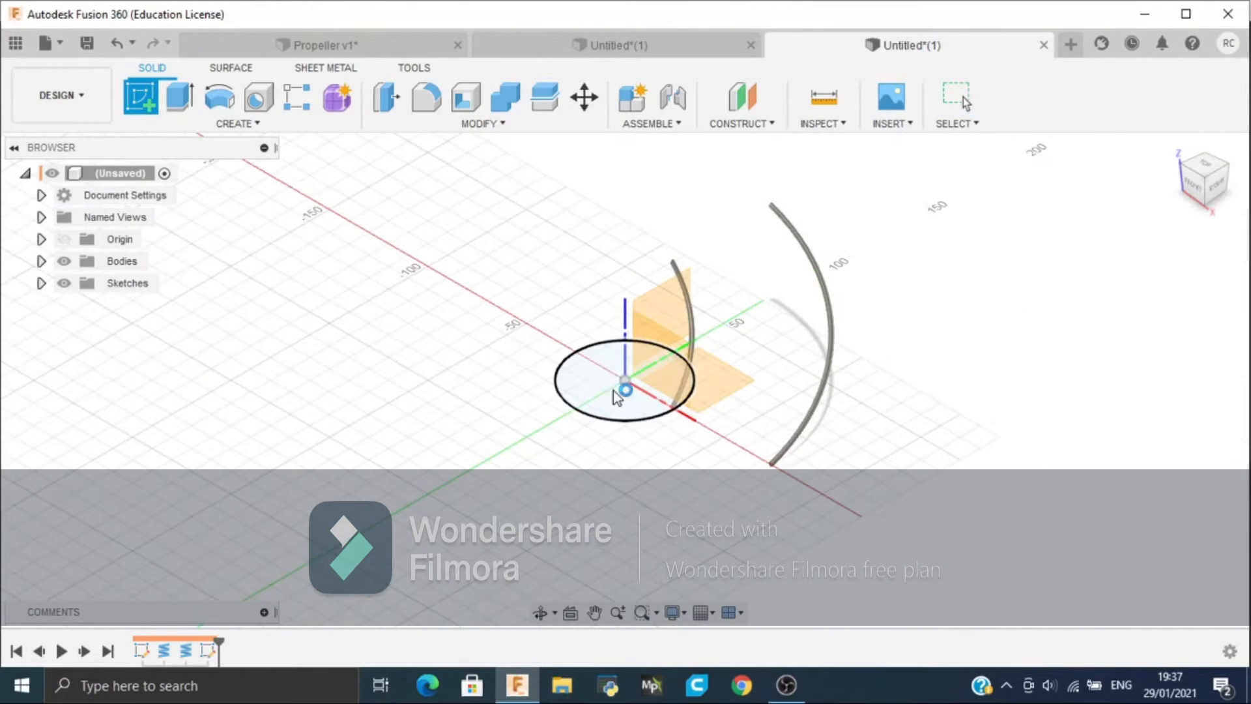
left_click(613, 390)
left_click(157, 123)
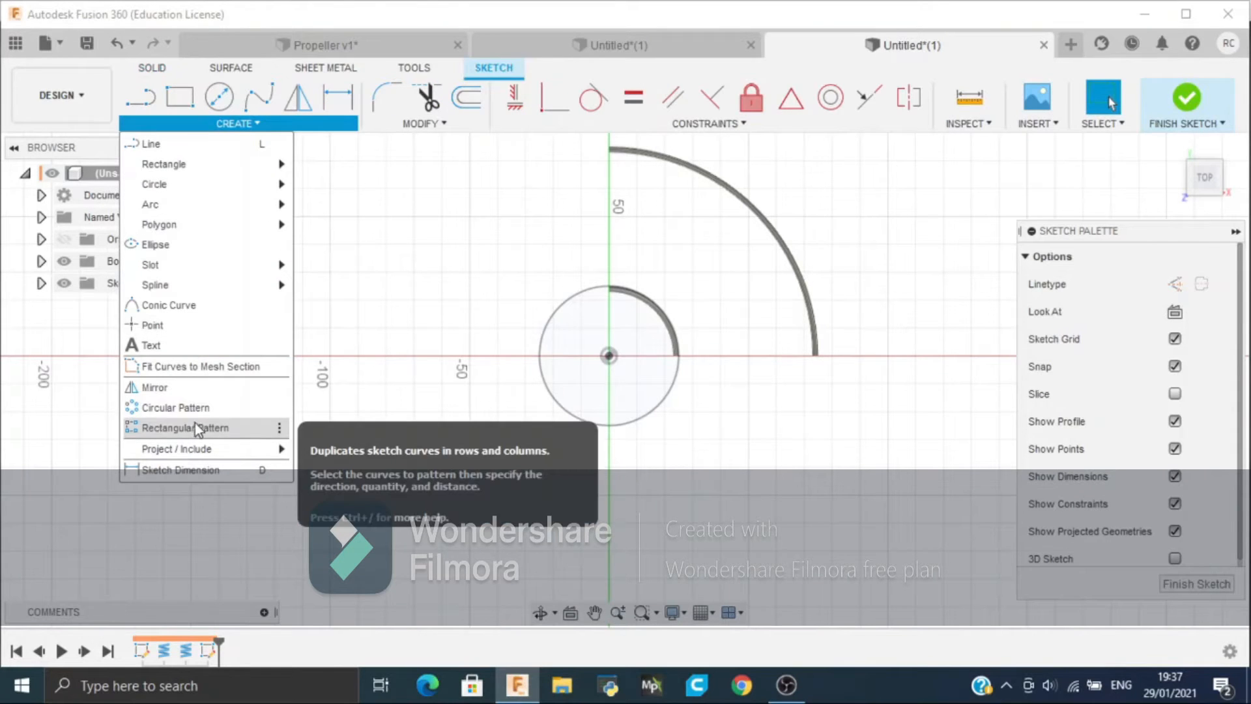
mouse_move(203, 446)
left_click(357, 488)
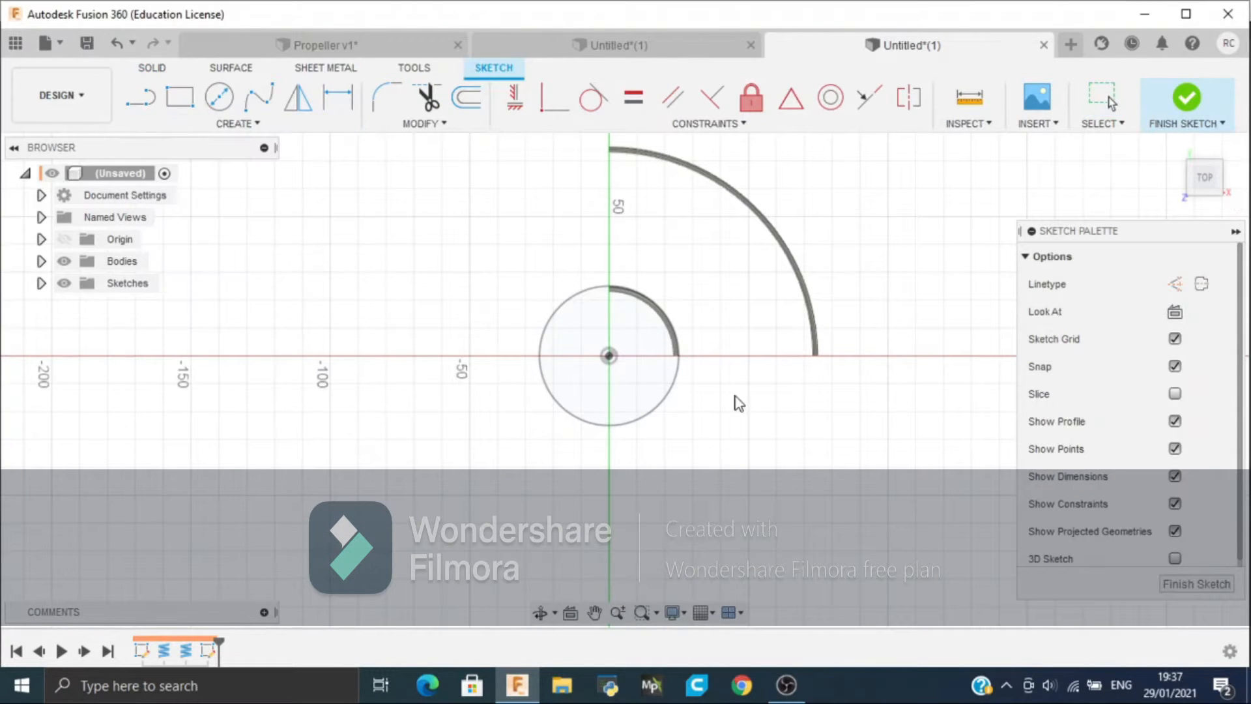
left_click_drag(1205, 187, 1191, 168)
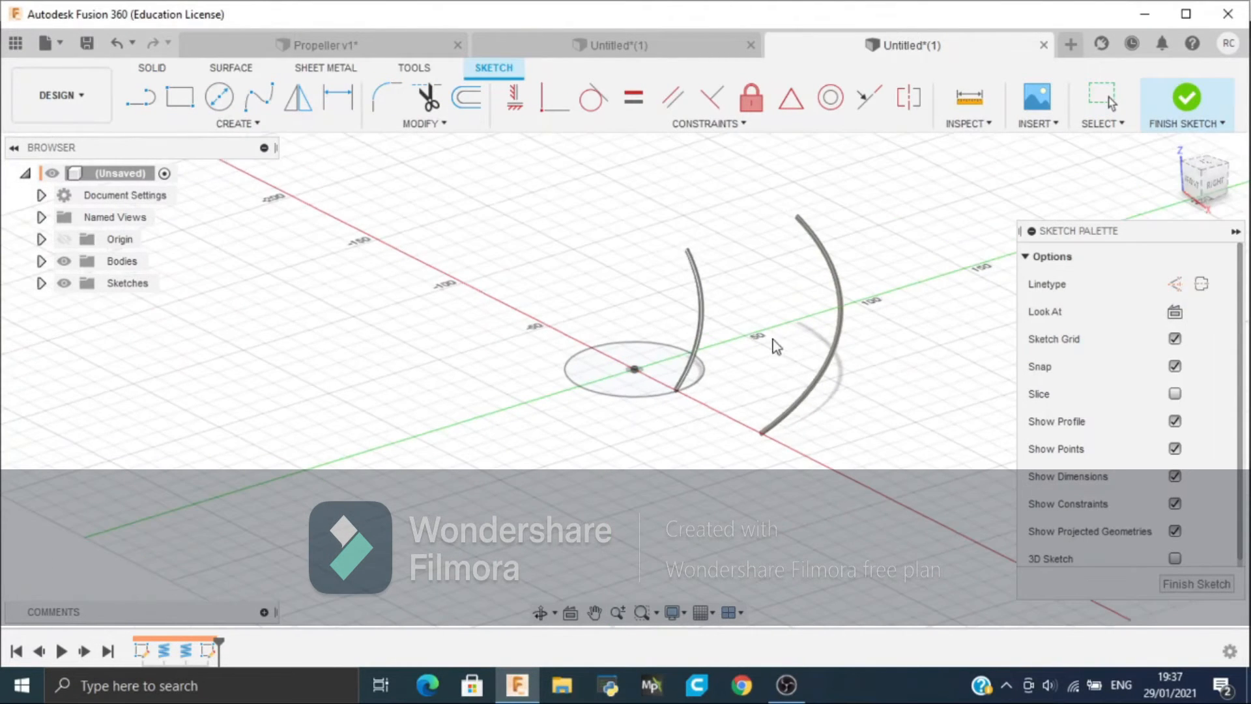
left_click(700, 337)
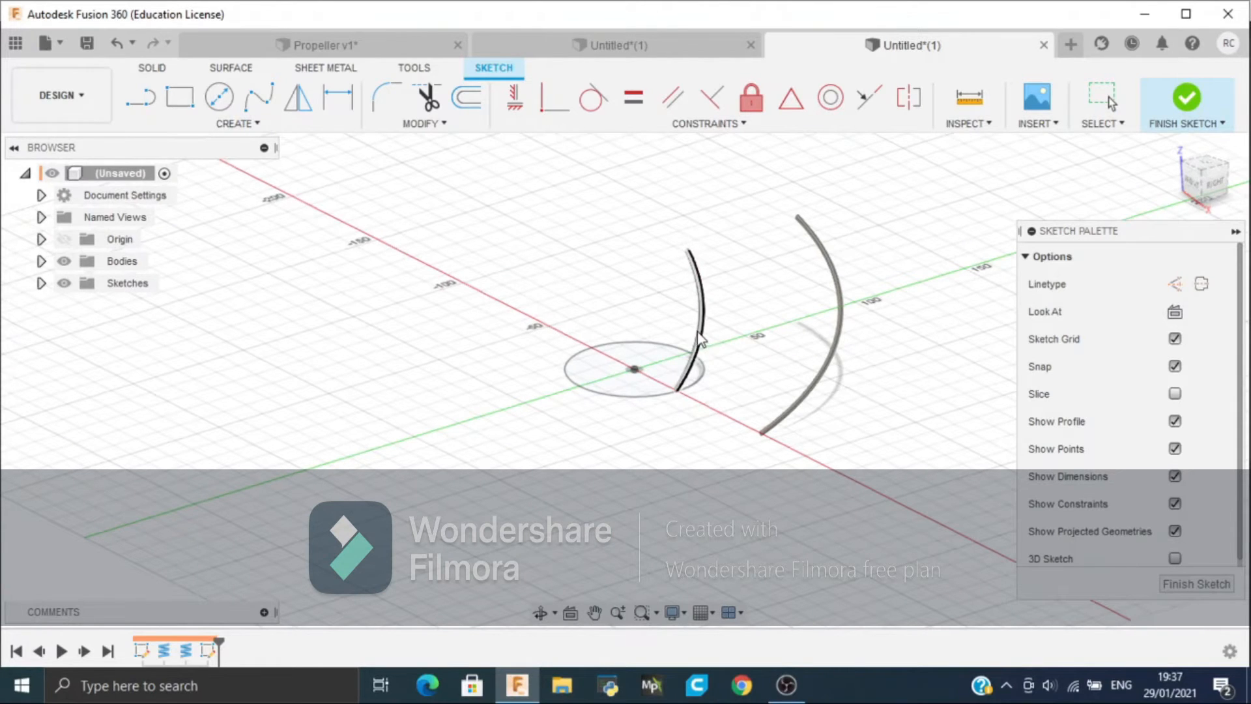
left_click(833, 362)
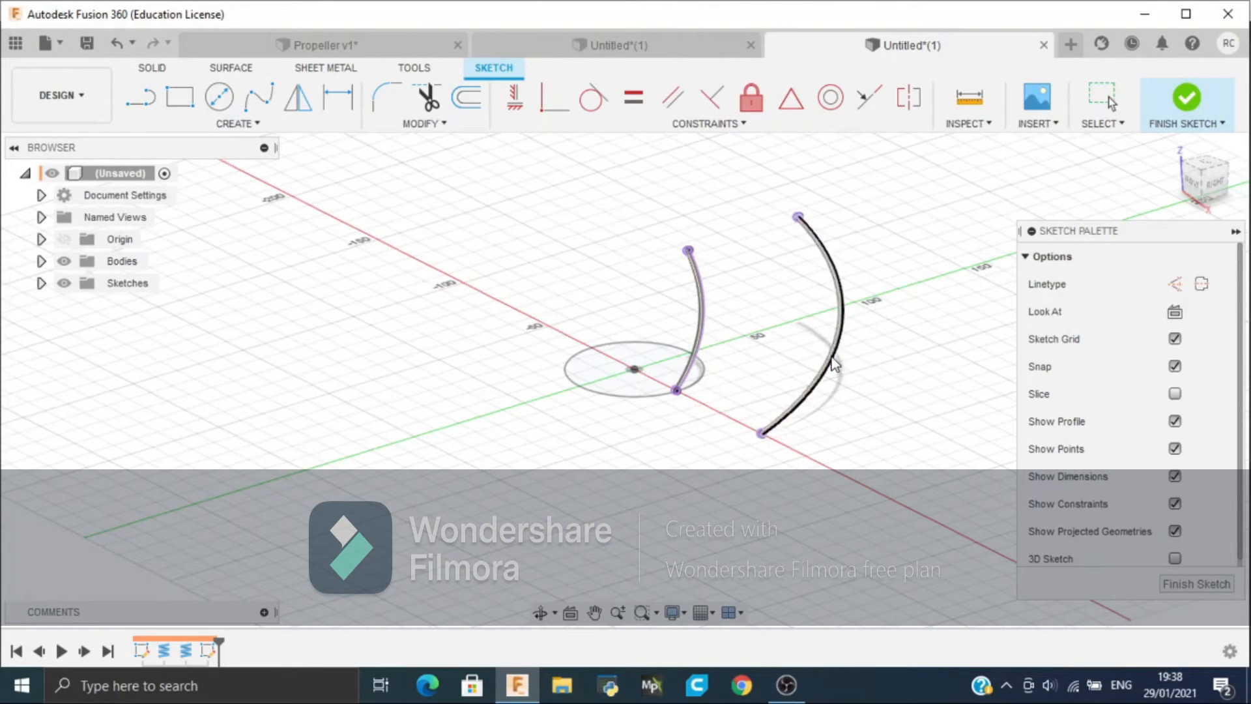
left_click(1183, 101)
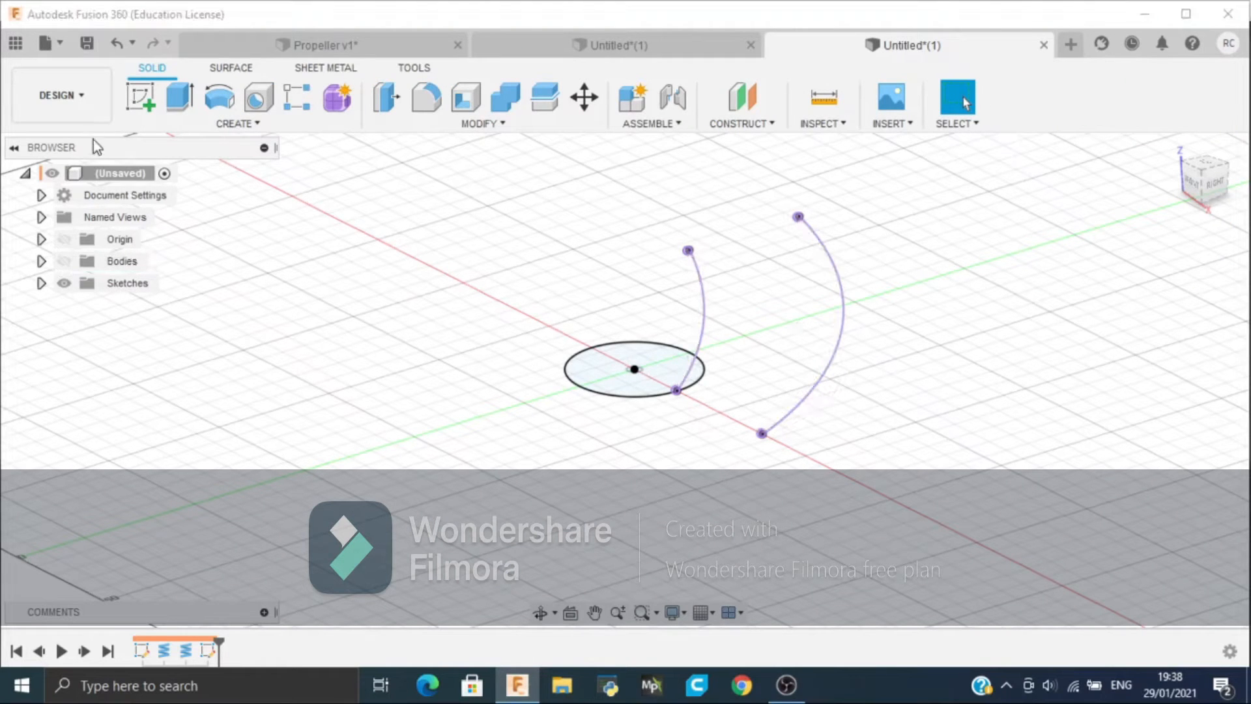
Step: Create another sketch on the ground plane and project the lower end points of the two helical curves into it
left_click(139, 96)
left_click(615, 387)
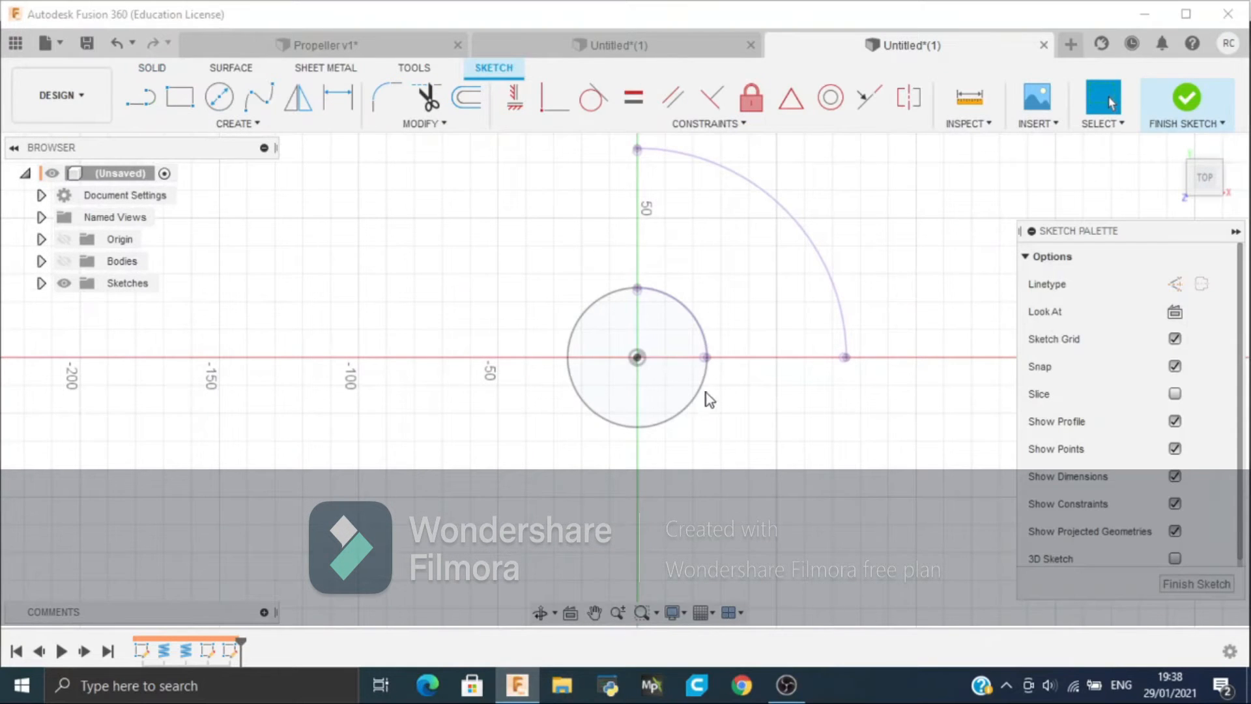
key("p")
scroll(707, 359, "up", 2)
left_click(708, 359)
middle_click_drag(664, 380, 430, 383)
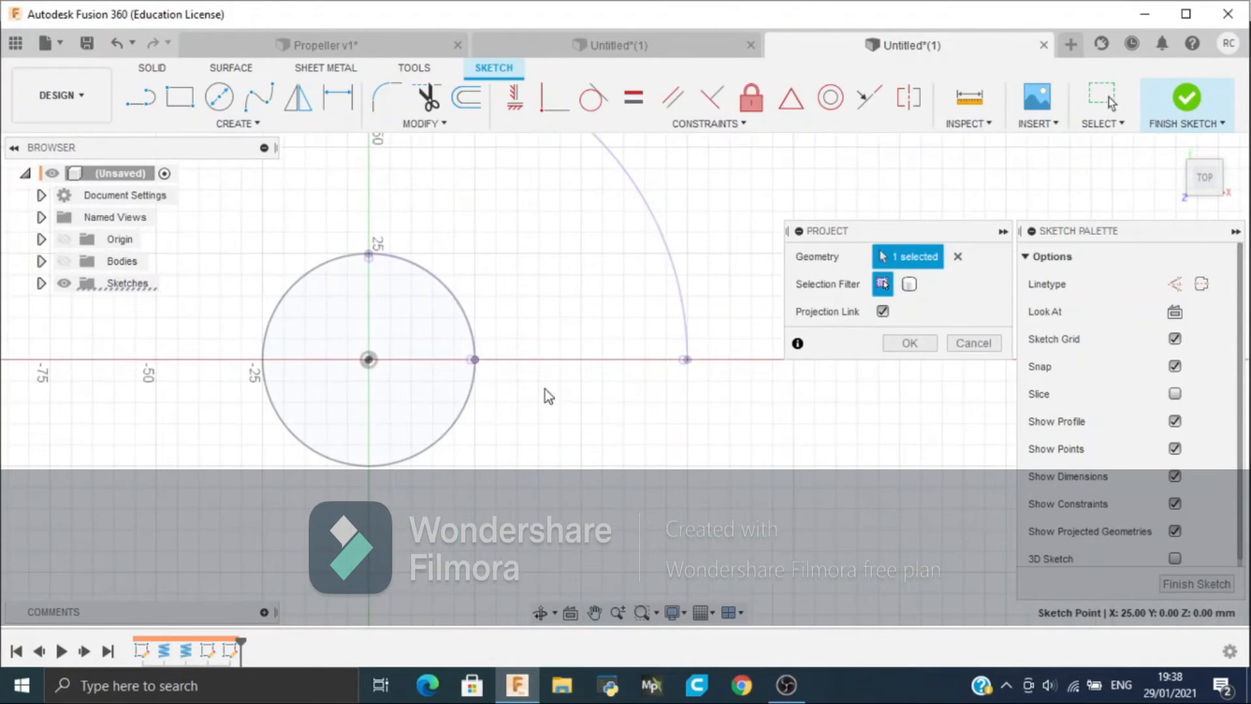
left_click(687, 360)
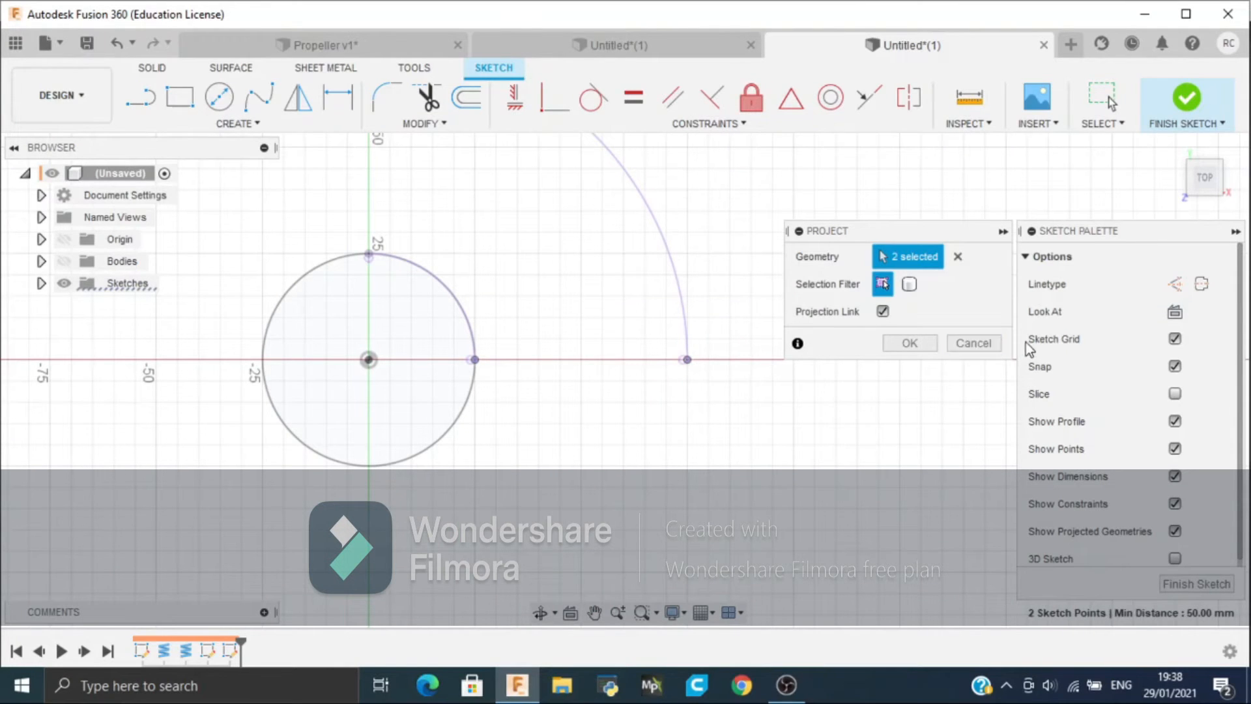
left_click(915, 346)
Step: Draw a straight line between the two projected end points and finish the sketch
key("l")
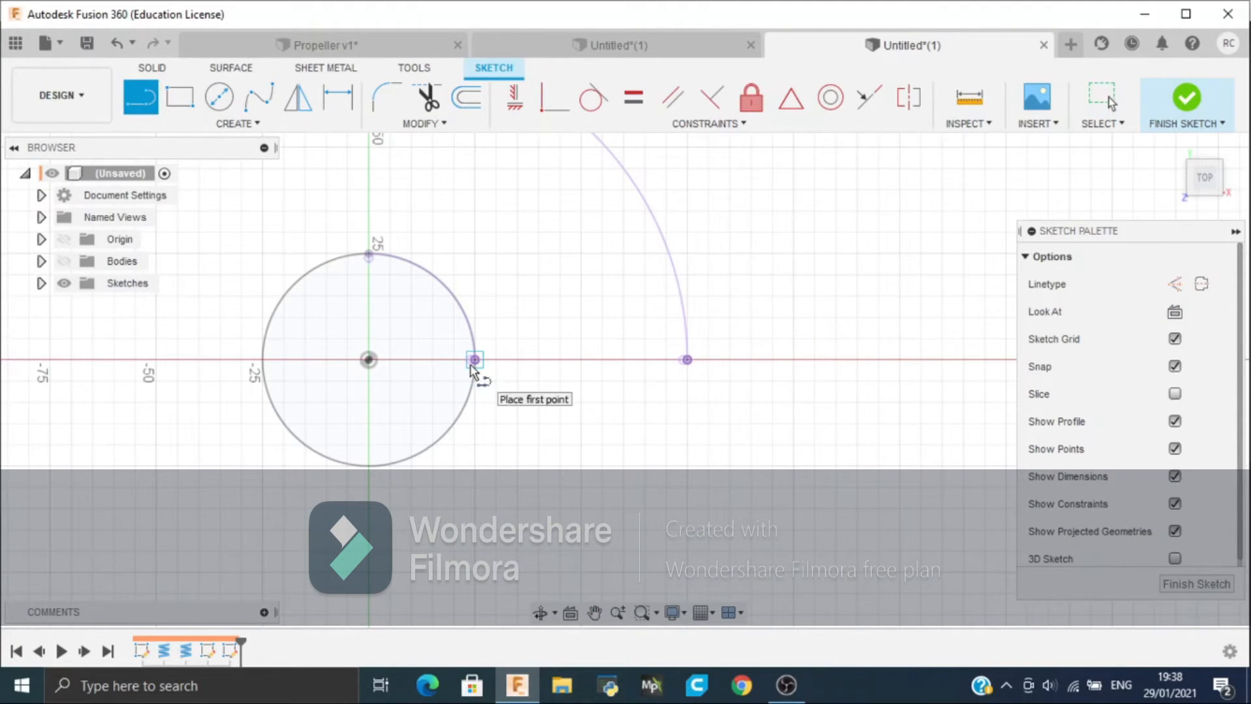
left_click(475, 360)
left_click(687, 359)
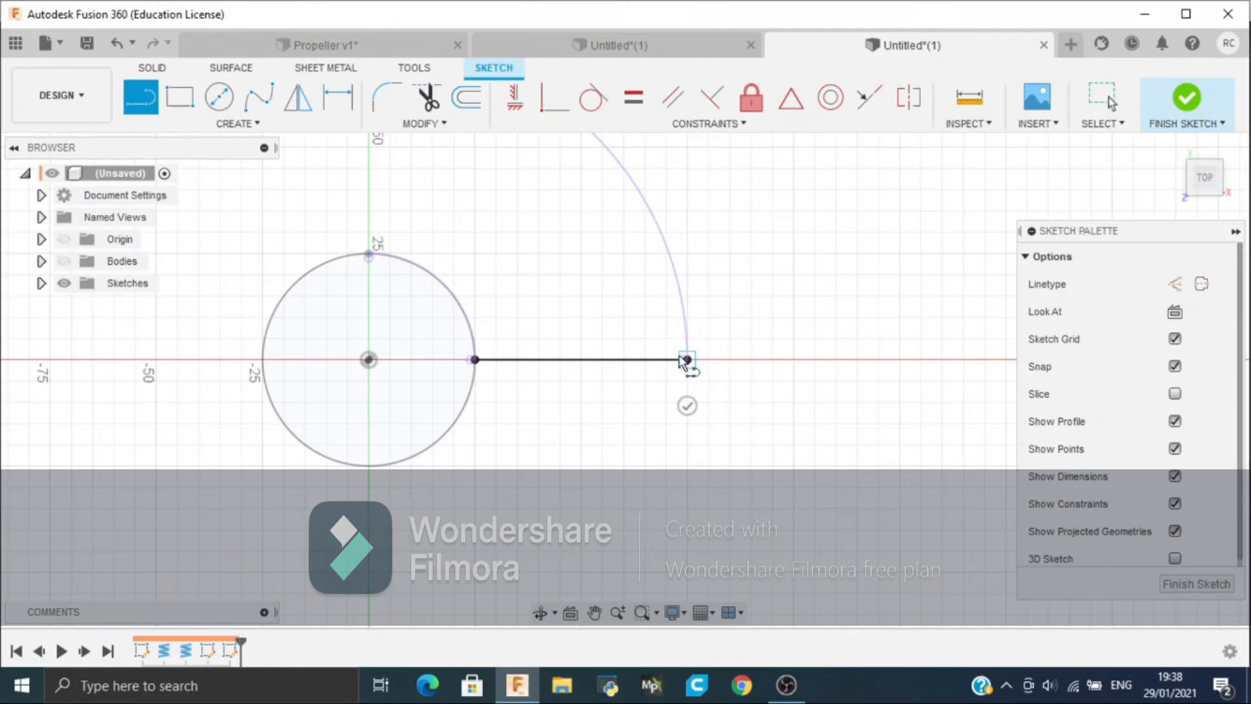
left_click(1187, 98)
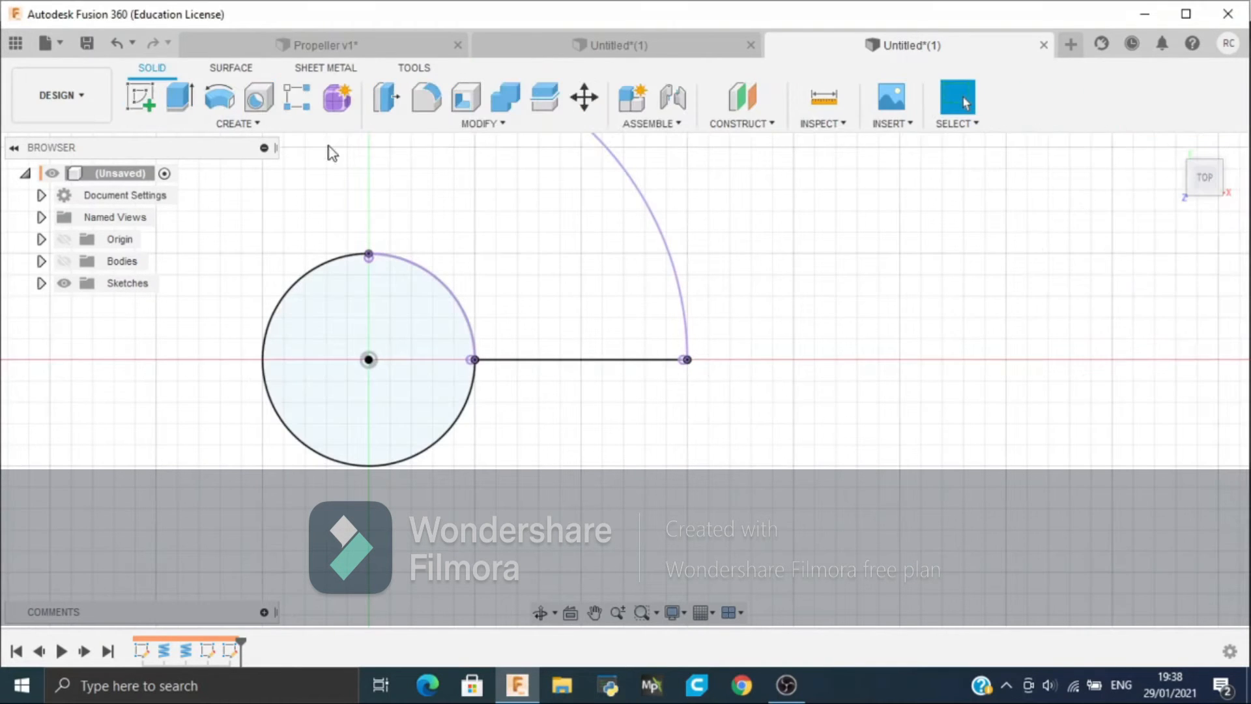
Step: Set up a Path + Guide Rail surface sweep with the straight line as profile, the inner helix as path and the outer helix as guide rail
left_click(242, 70)
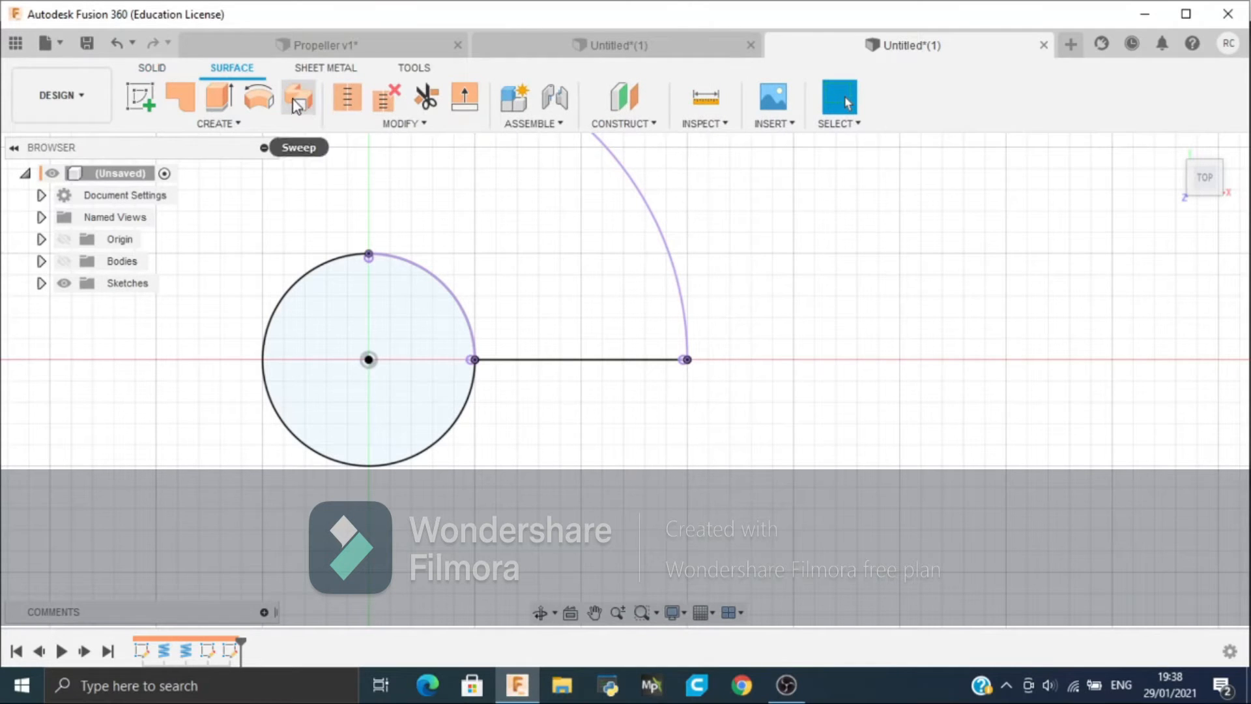
left_click(298, 98)
mouse_move(1208, 185)
left_mouse_down()
mouse_move(1193, 155)
mouse_move(1186, 180)
left_mouse_up()
scroll(972, 312, "down", 4)
scroll(729, 305, "up", 3)
scroll(728, 305, "up", 2)
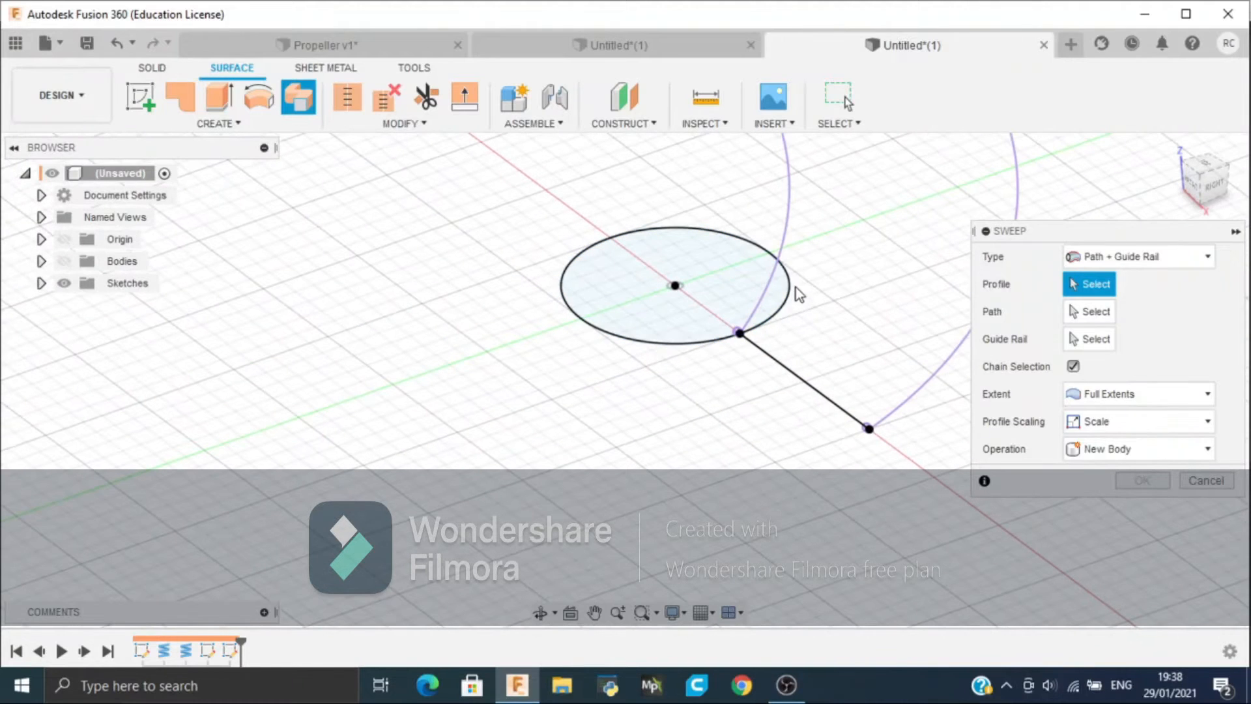
left_click(791, 365)
left_click(1092, 314)
left_click(789, 247)
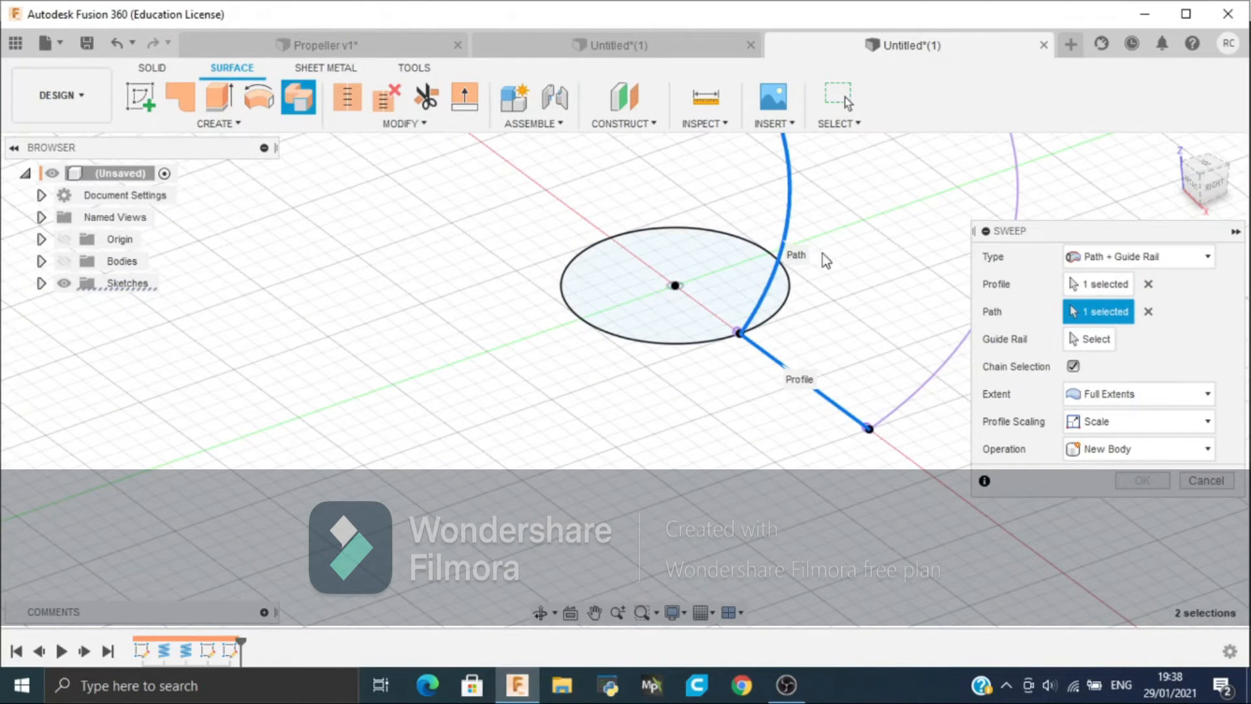
middle_click_drag(800, 251, 647, 330)
left_click(1090, 339)
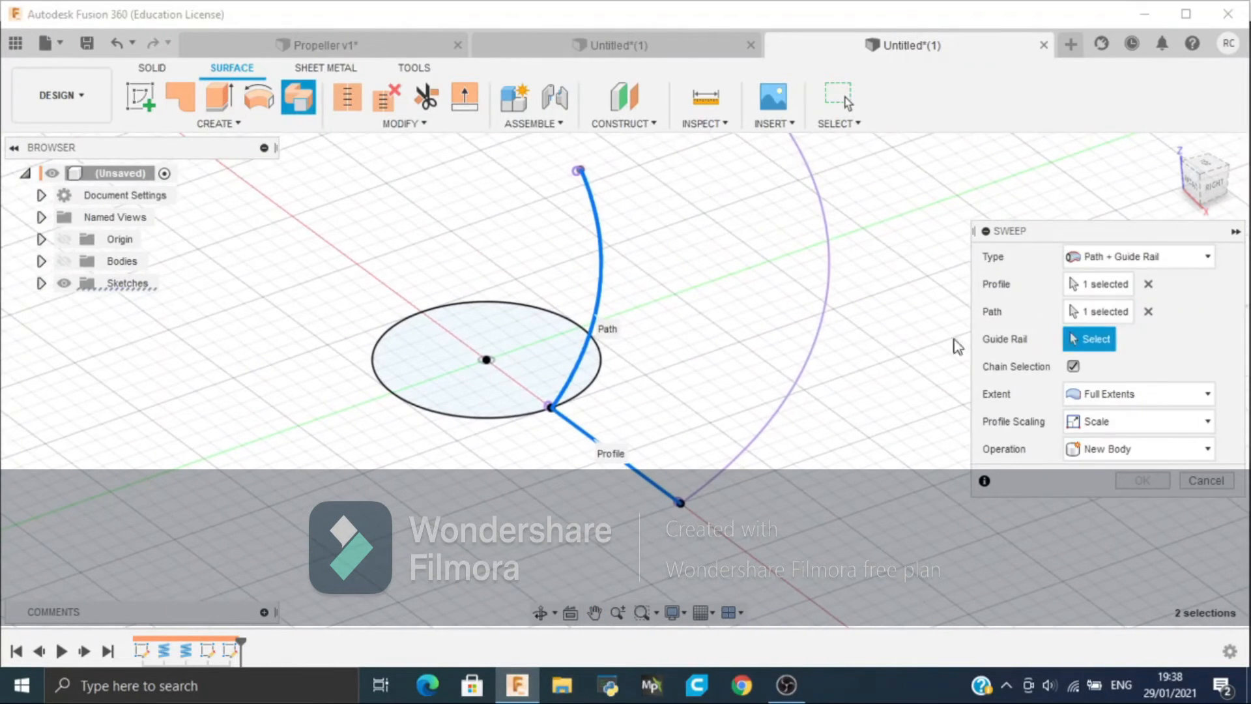
left_click(819, 339)
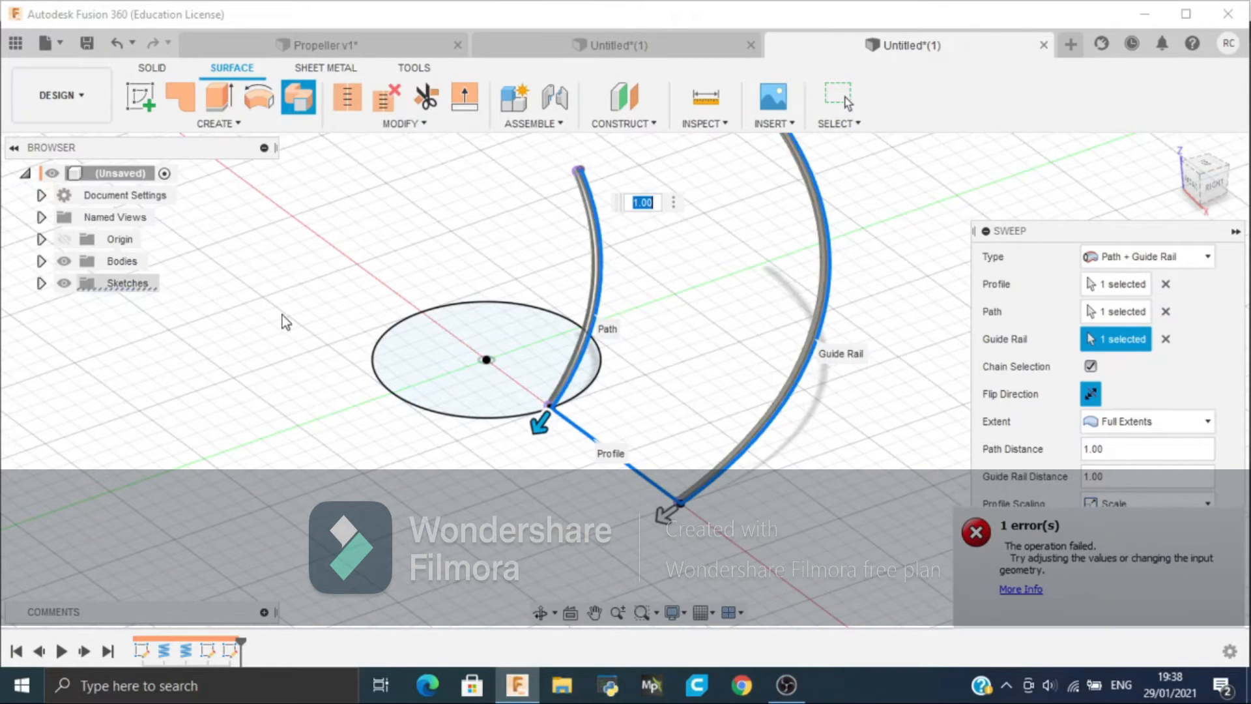
Step: Set the sweep's path and guide rail distances to 0.50 so the surface spans both helices, and create it as a new body
left_click_drag(671, 512, 800, 150)
scroll(827, 287, "down", 1)
middle_click_drag(828, 287, 812, 362)
left_click_drag(582, 494, 587, 443)
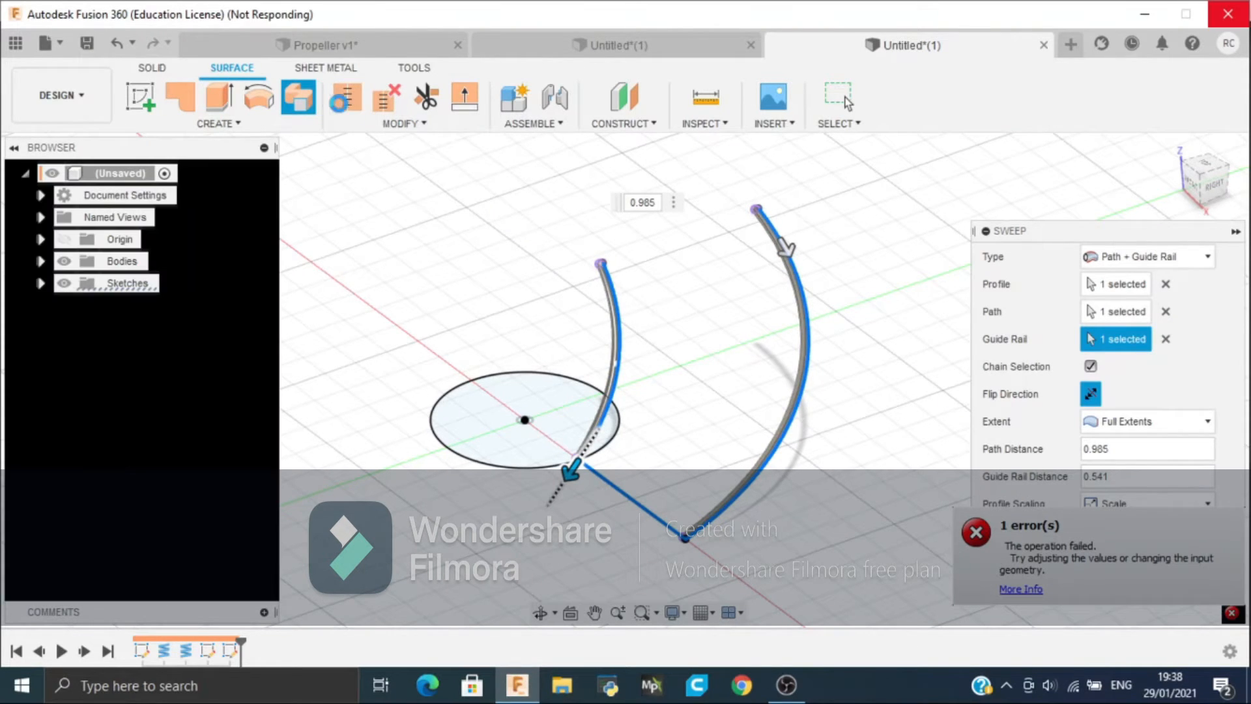
left_click_drag(608, 266, 603, 230)
left_click_drag(789, 251, 750, 176)
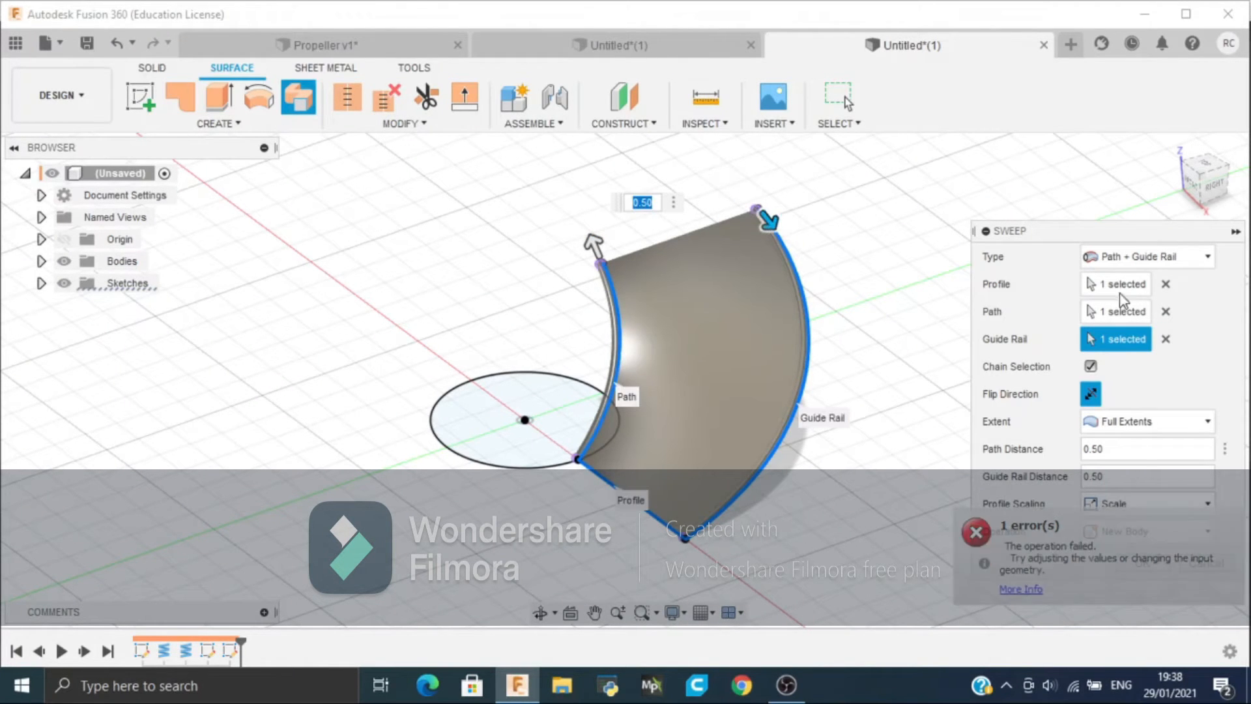
left_click_drag(1143, 232, 1134, 205)
left_click(1160, 506)
left_click(1139, 532)
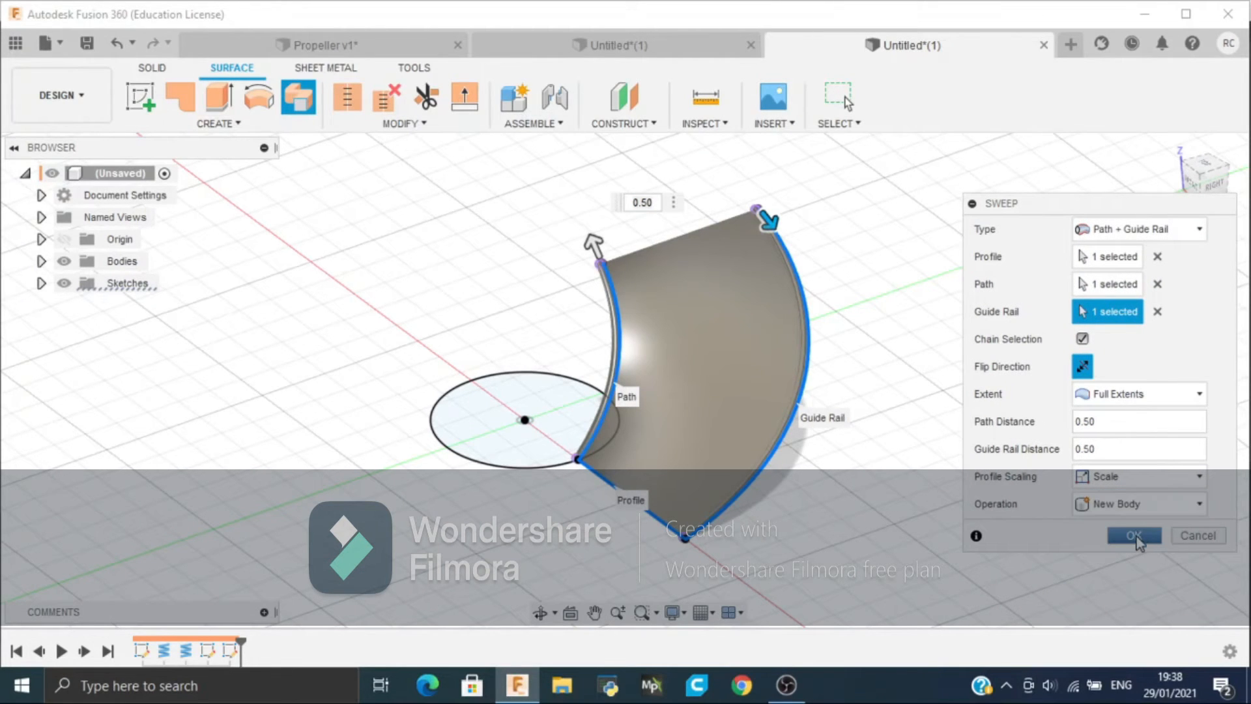
Step: Complete the blade surface sweep and set up a solid extrusion of the 50 mm hub circle with Two Sides direction
left_click(1134, 537)
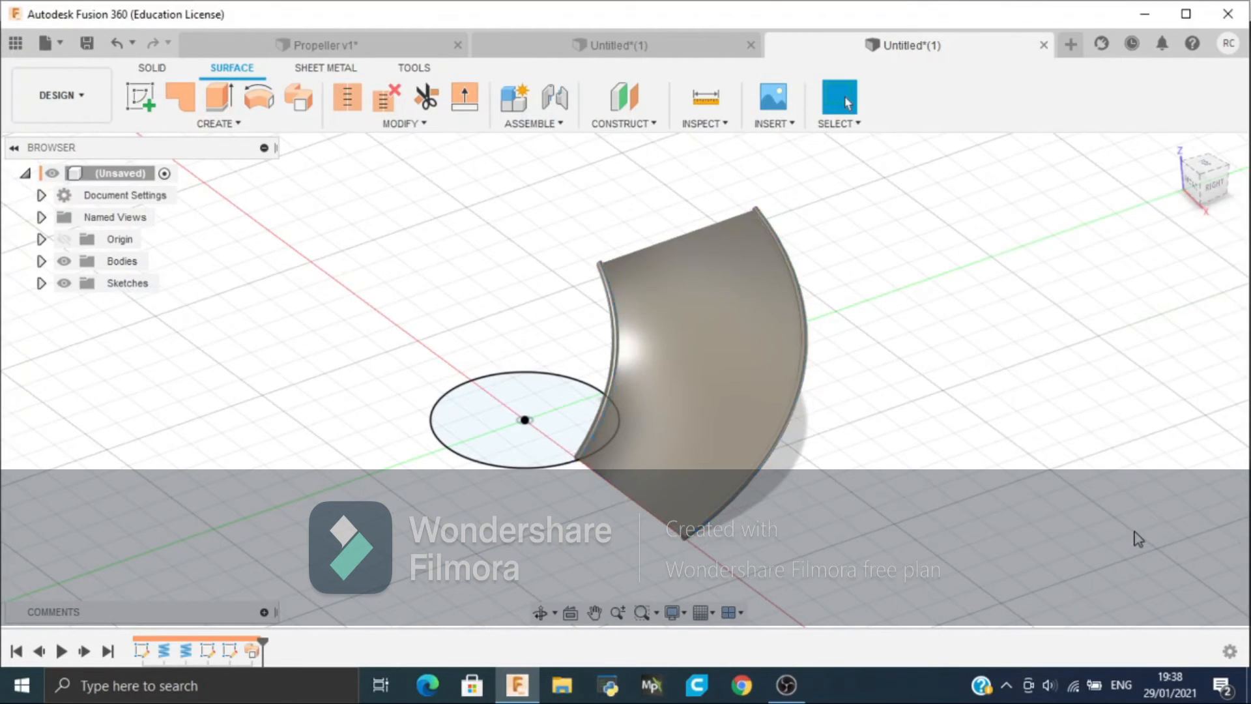
left_click(469, 433)
key("e")
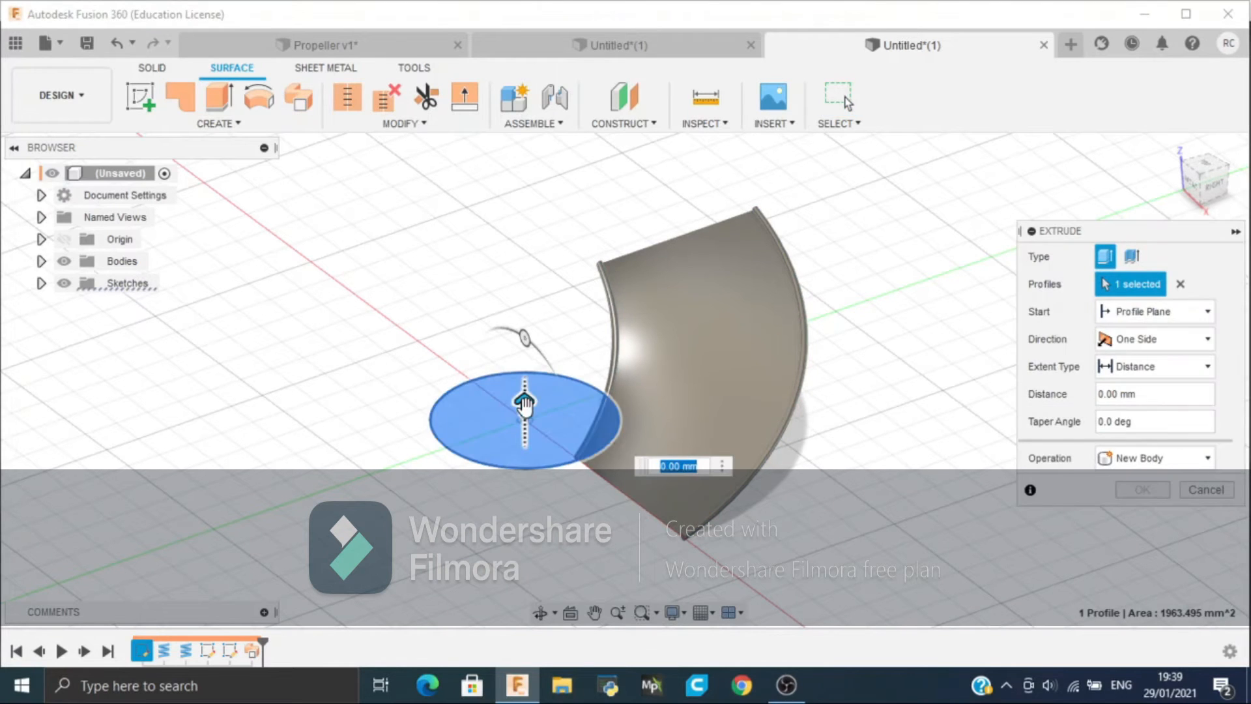
left_click(1163, 339)
left_click(1139, 386)
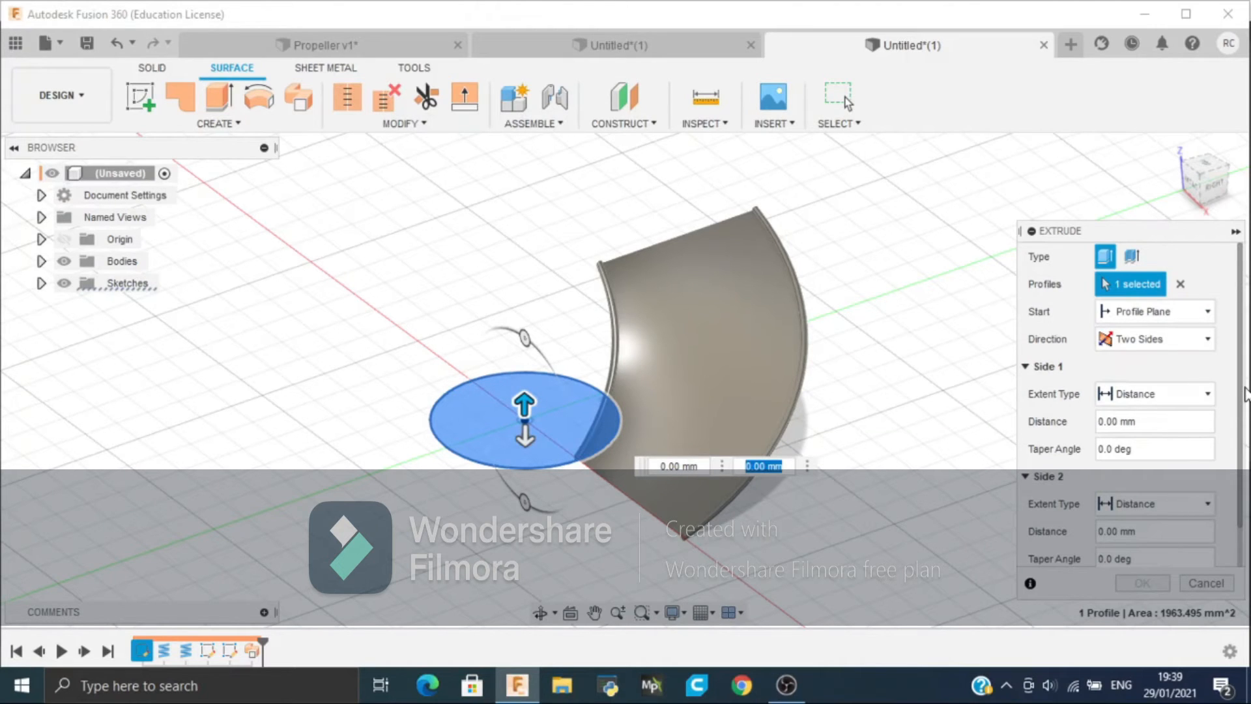
scroll(1235, 451, "down", 2)
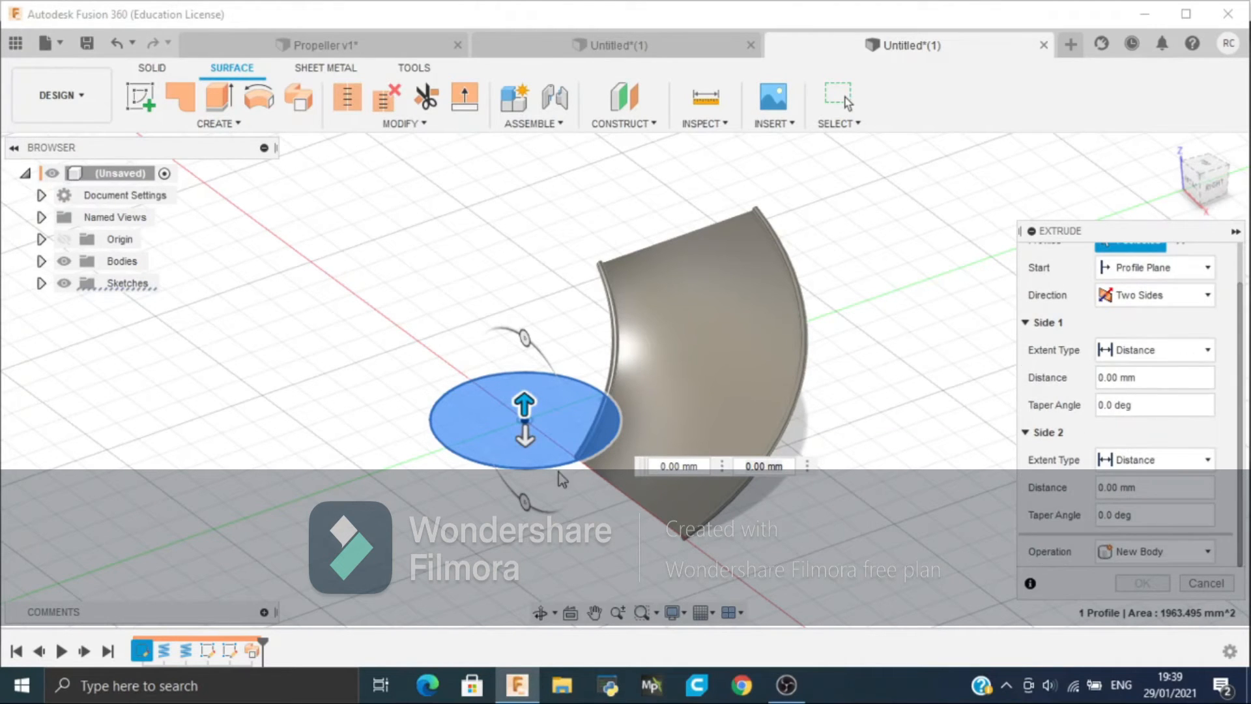
Step: Extrude the hub circle 45 mm on side 1 and 5 mm on side 2 with the Join operation
left_click_drag(525, 411, 522, 366)
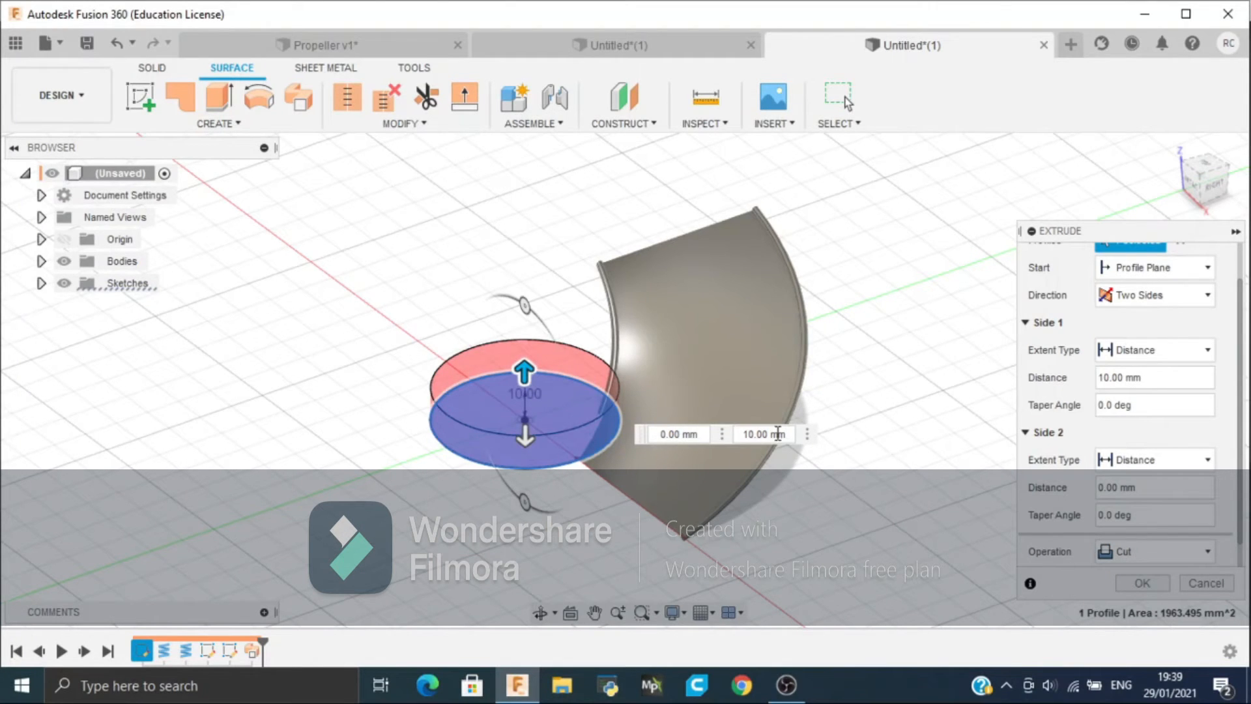
type("45")
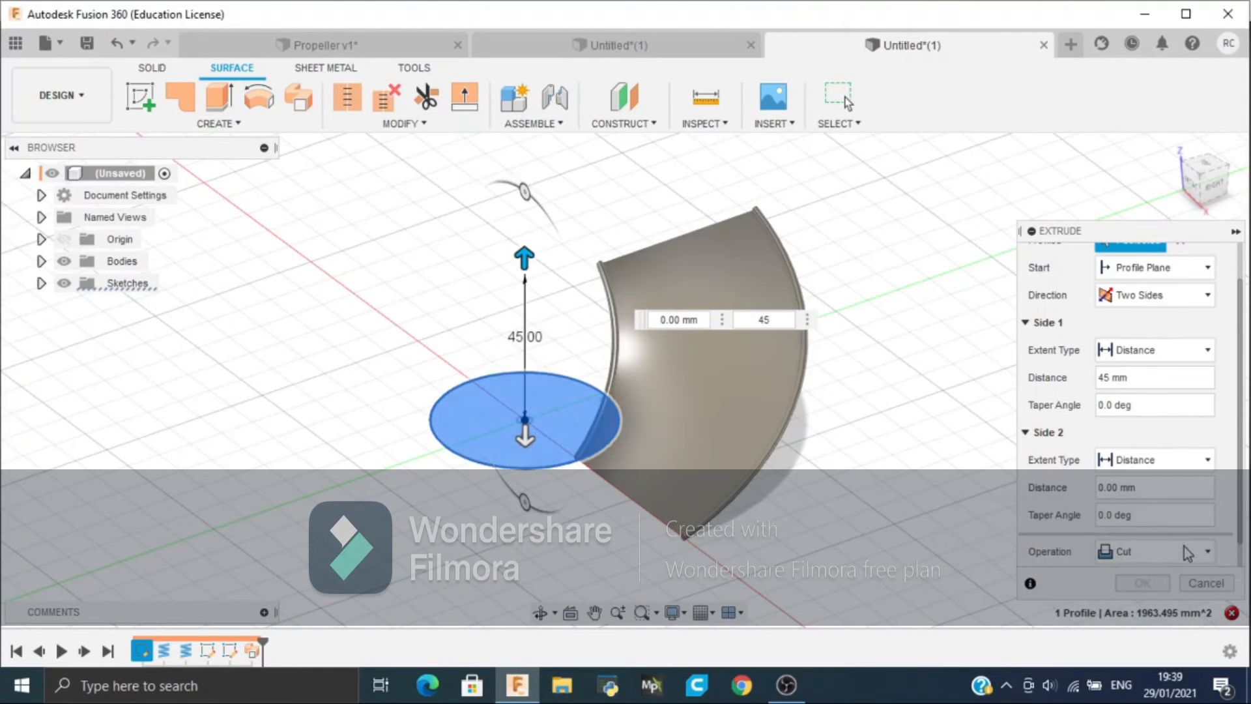
left_click(1232, 347)
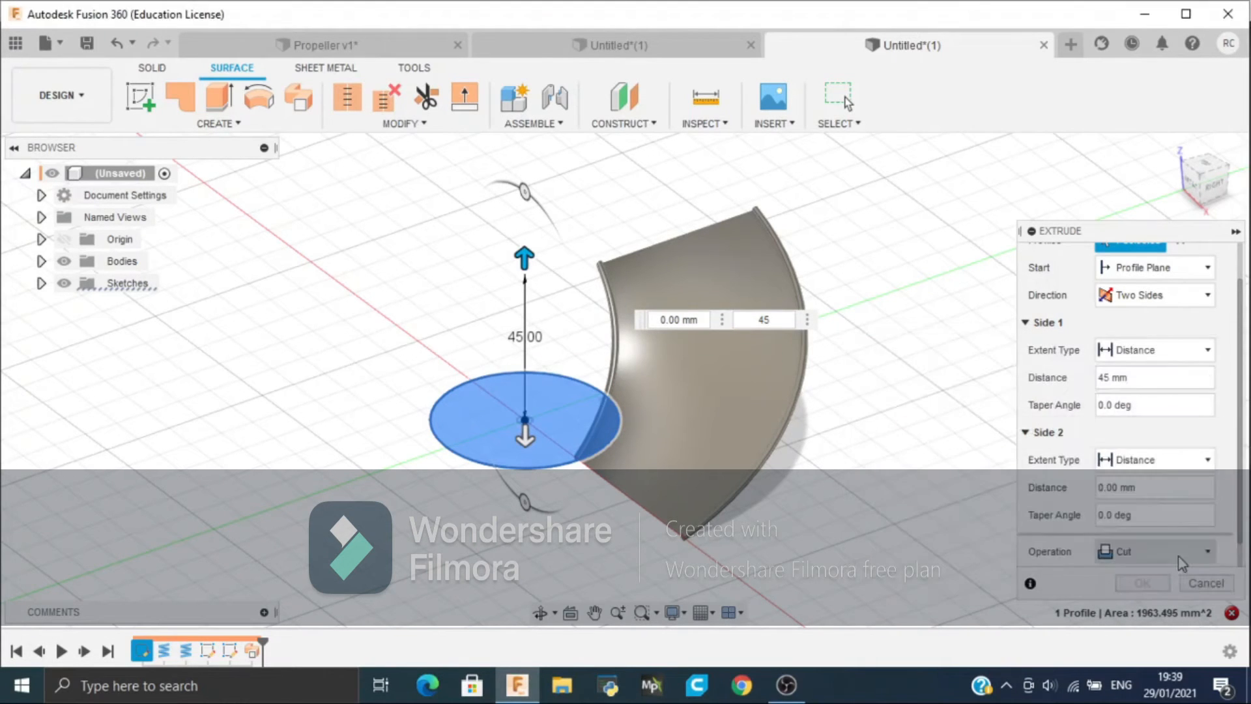
left_click(1168, 554)
left_click(1122, 442)
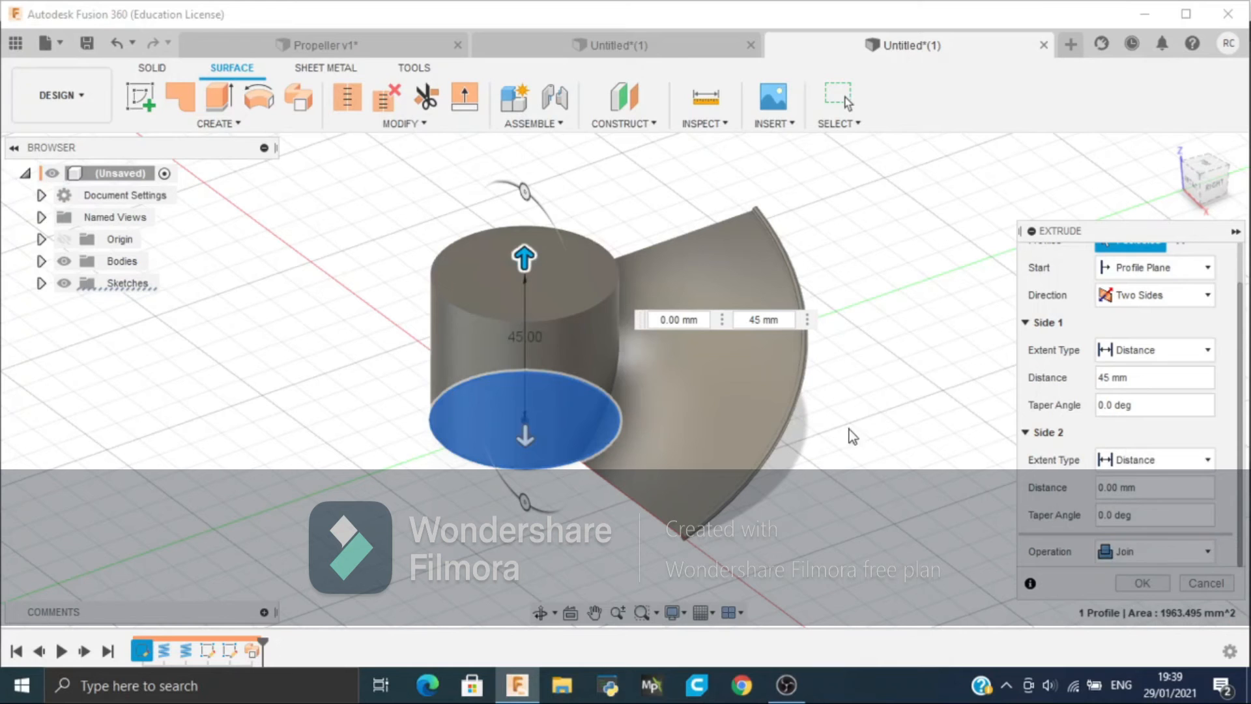
key("Tab")
type("5")
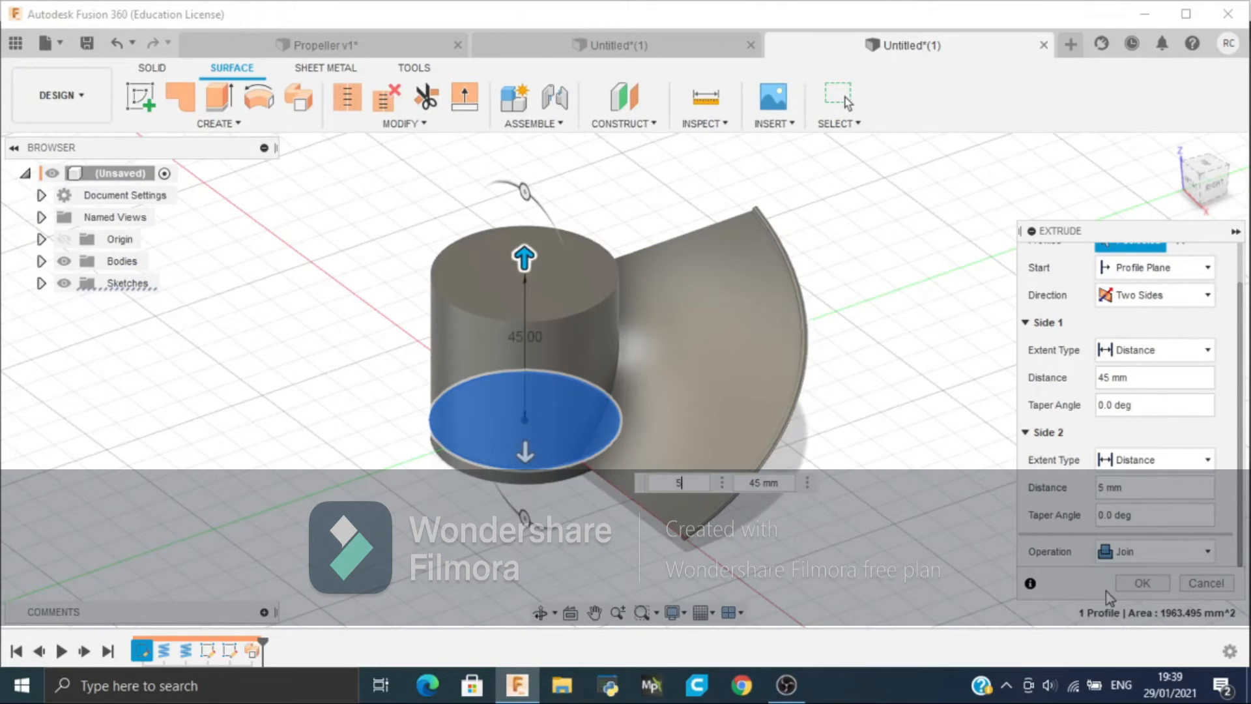
left_click(1119, 588)
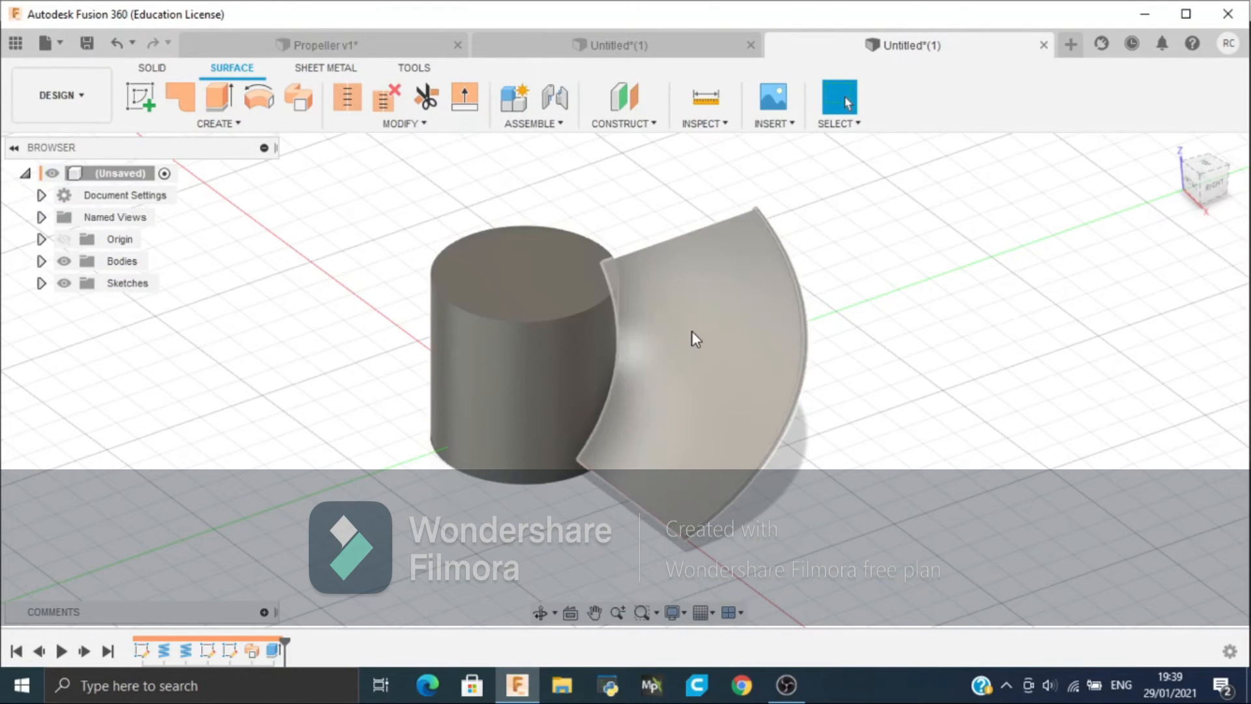
Step: Start a sketch on the hub's upper face and draw a 150 mm diameter circle centred on the hub
left_click(534, 275)
key("c")
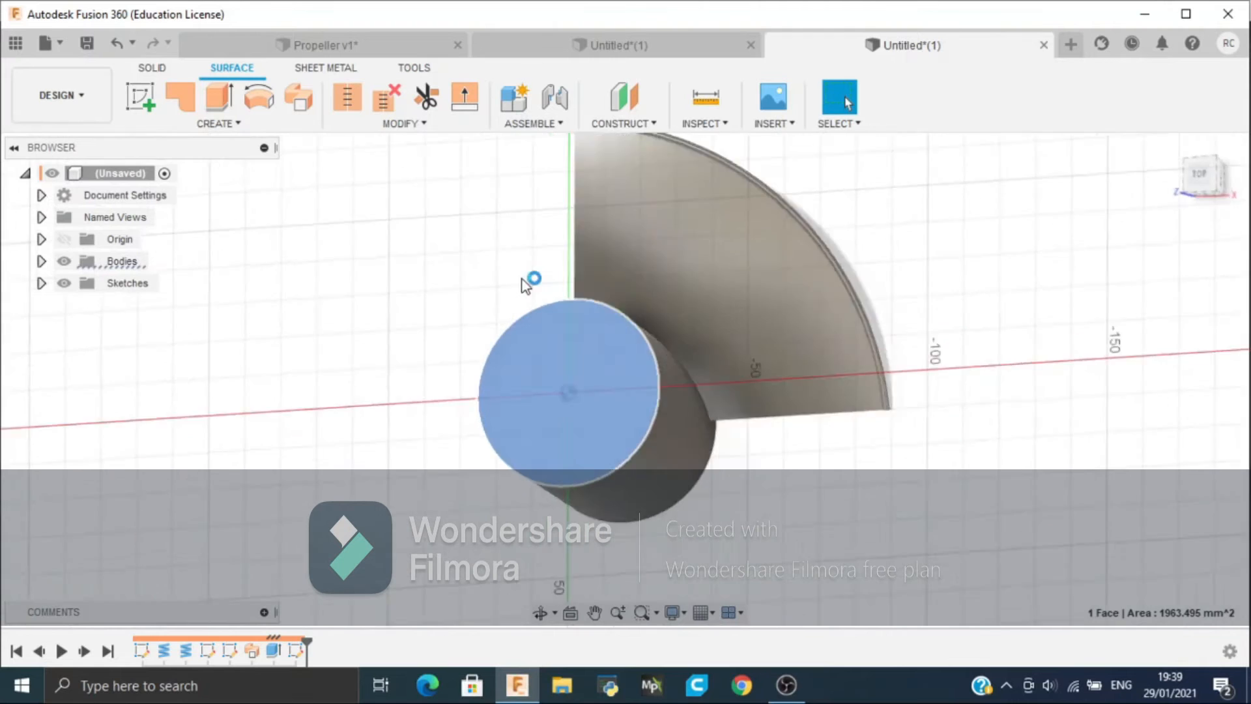
left_click(623, 386)
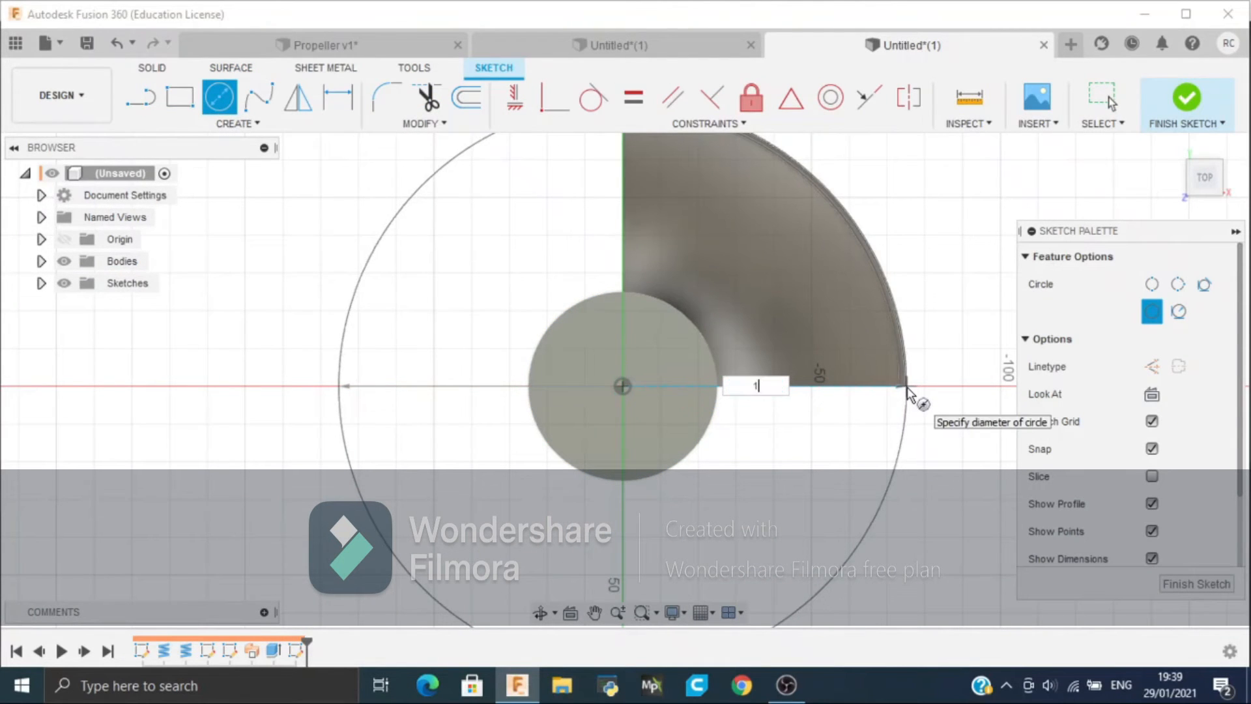
key("BackSpace")
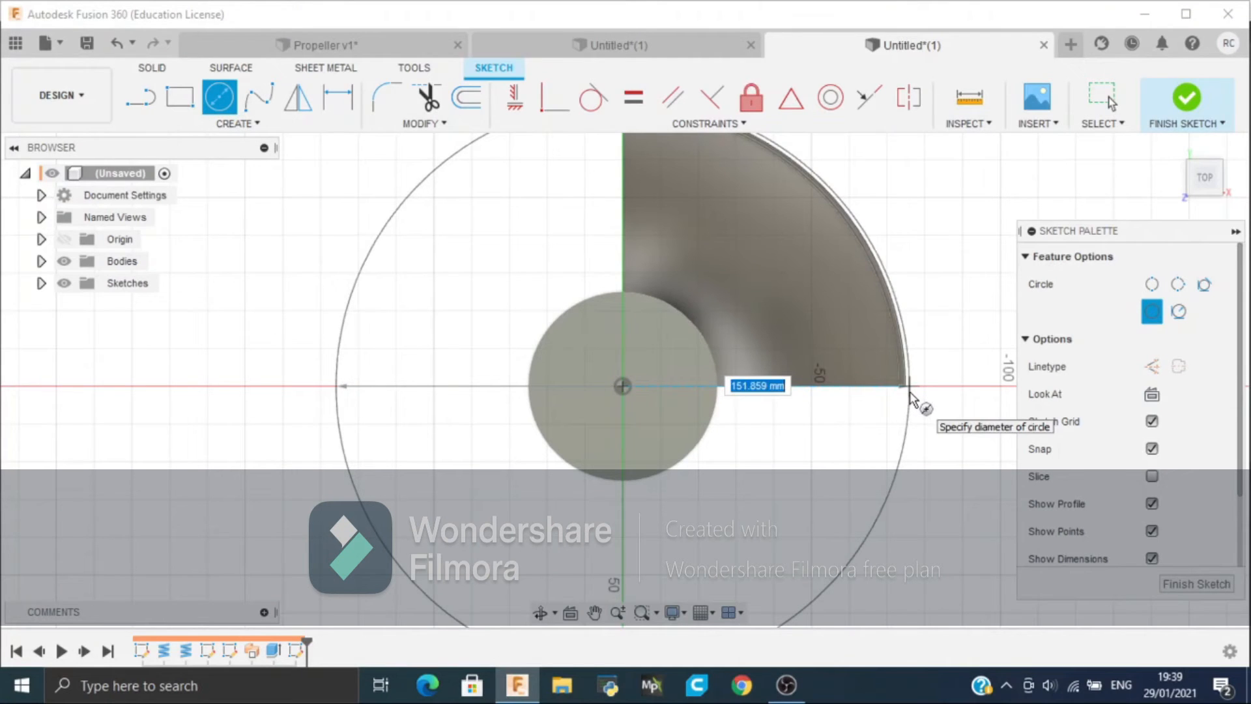
key("Return")
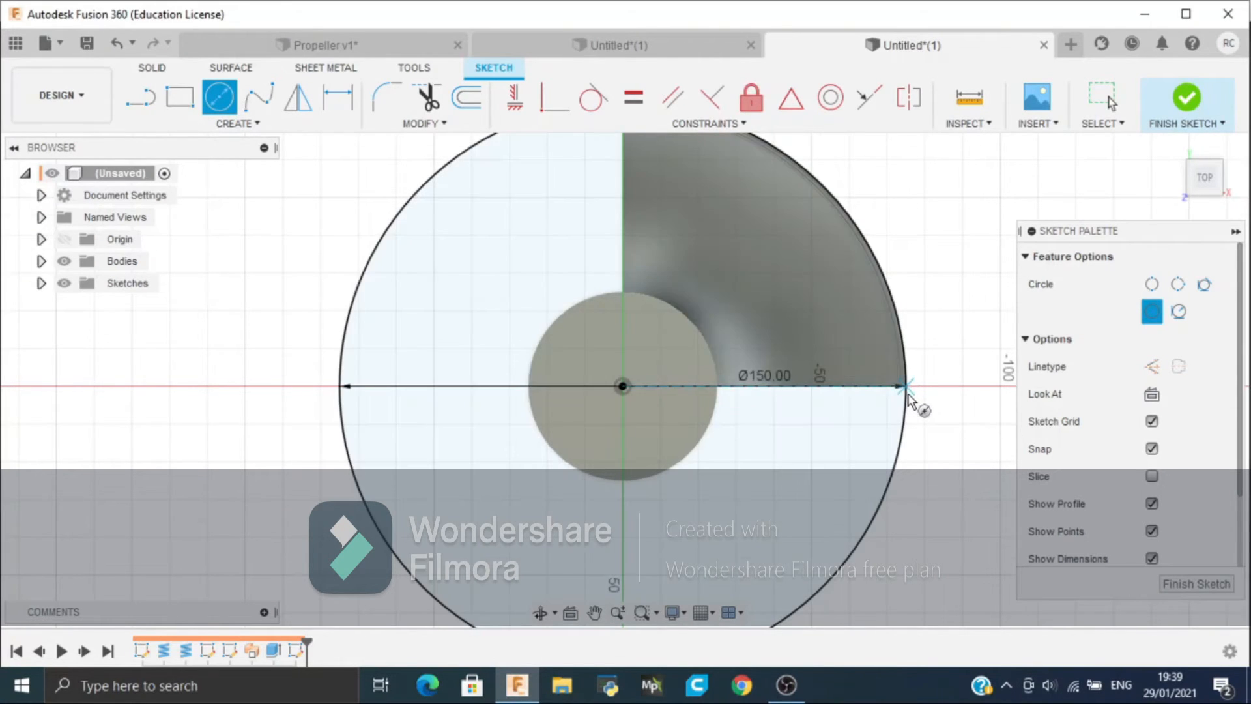
Step: Draw two perpendicular radii from the hub centre along the blade's edges and trim the circle to that quarter sector
scroll(911, 399, "down", 2)
key("l")
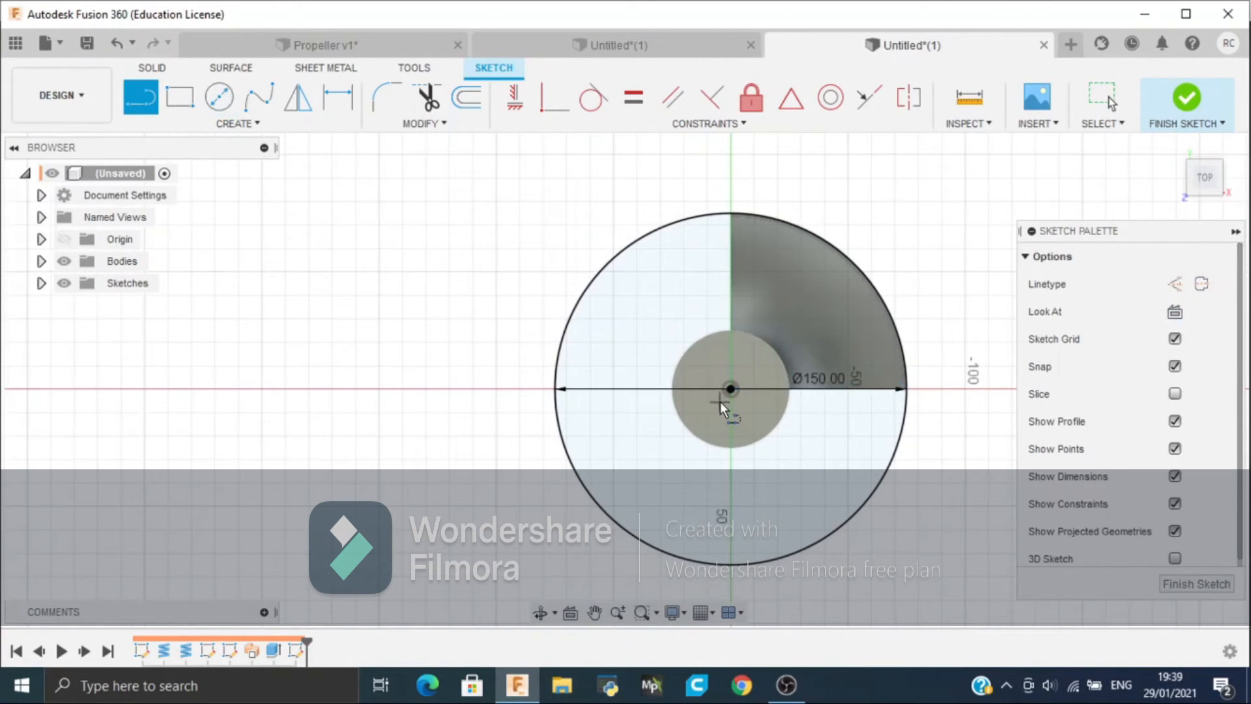
left_click(731, 389)
double_click(731, 213)
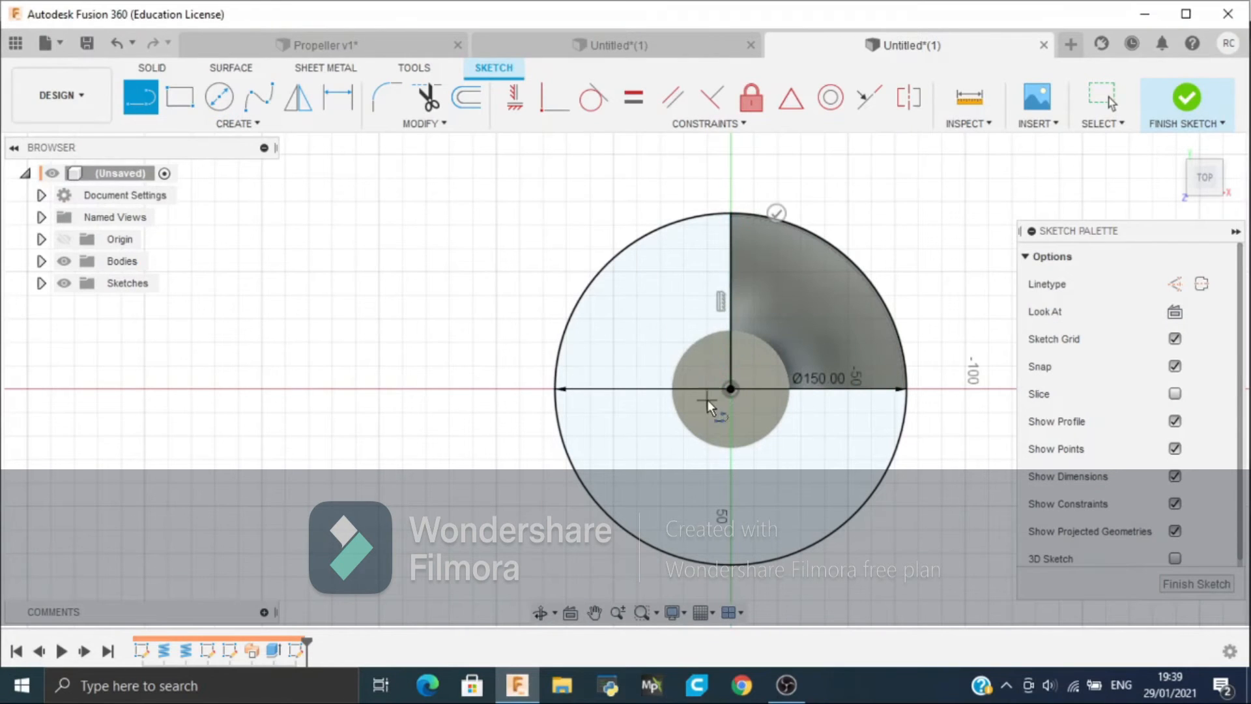
left_click(732, 389)
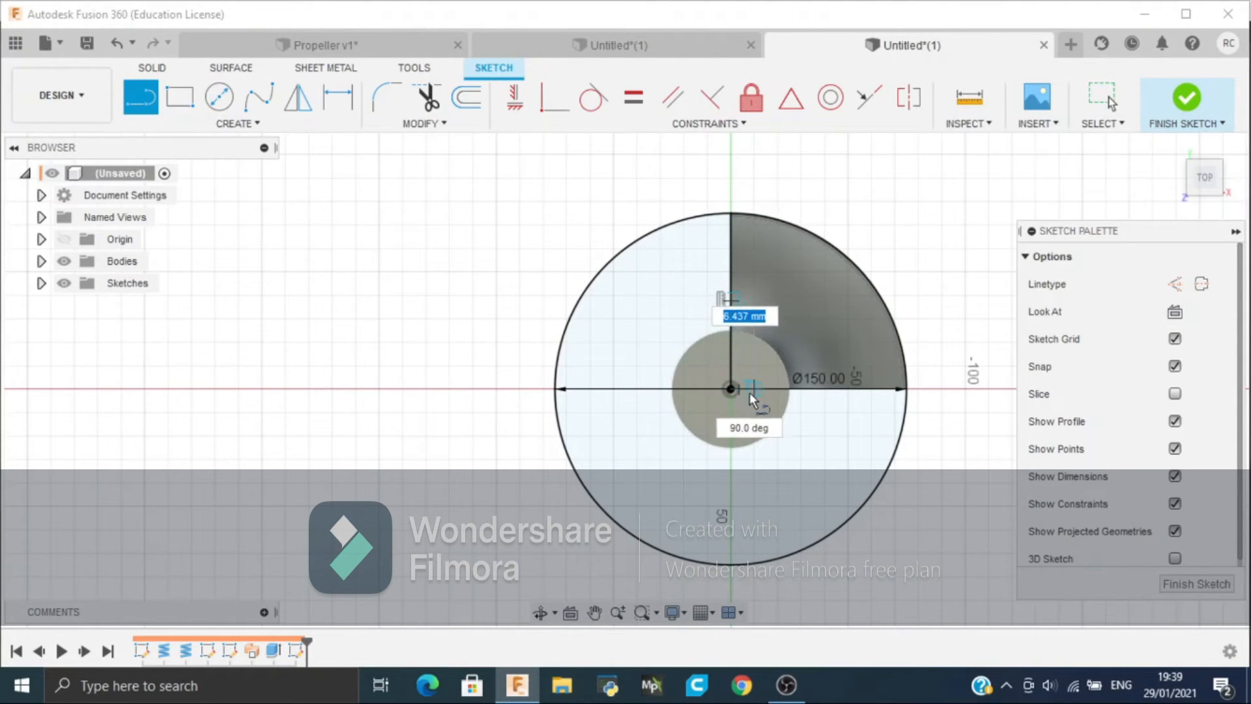
key("Escape")
key("l")
left_click(730, 388)
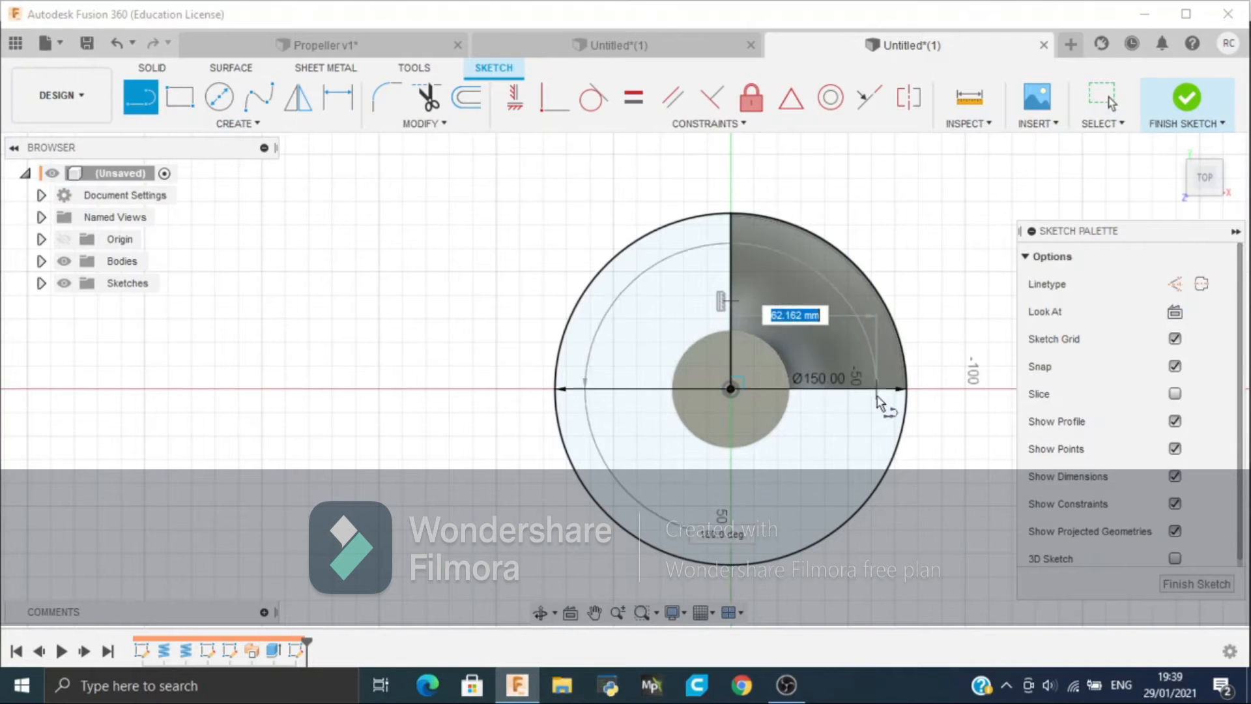
double_click(907, 391)
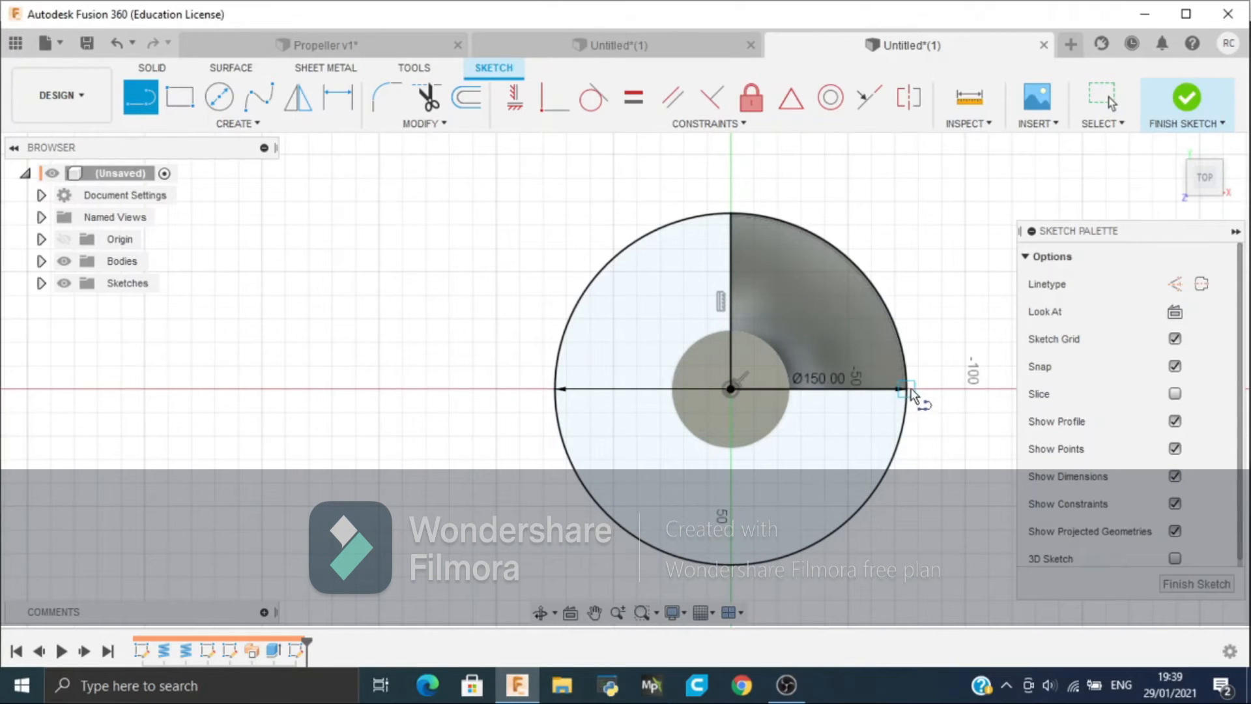
key("t")
left_click(613, 270)
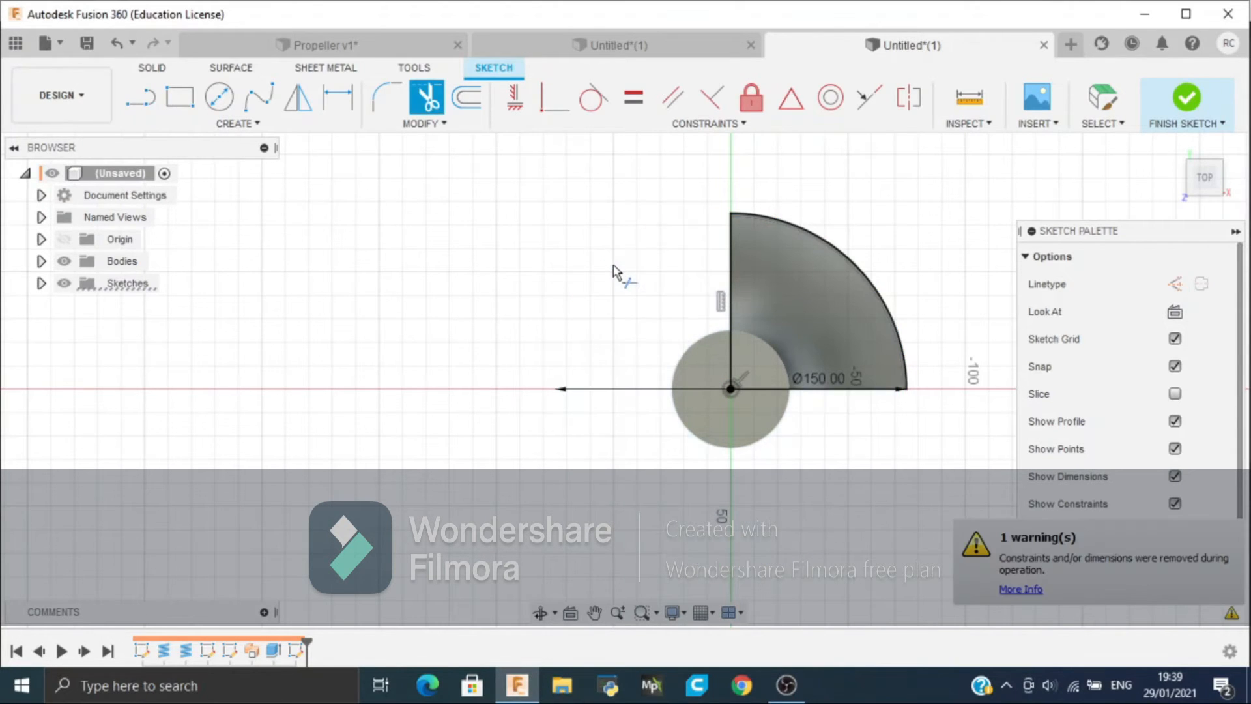
Step: Round the two outer corners of the quarter sector with 20 mm sketch fillets
left_click(388, 92)
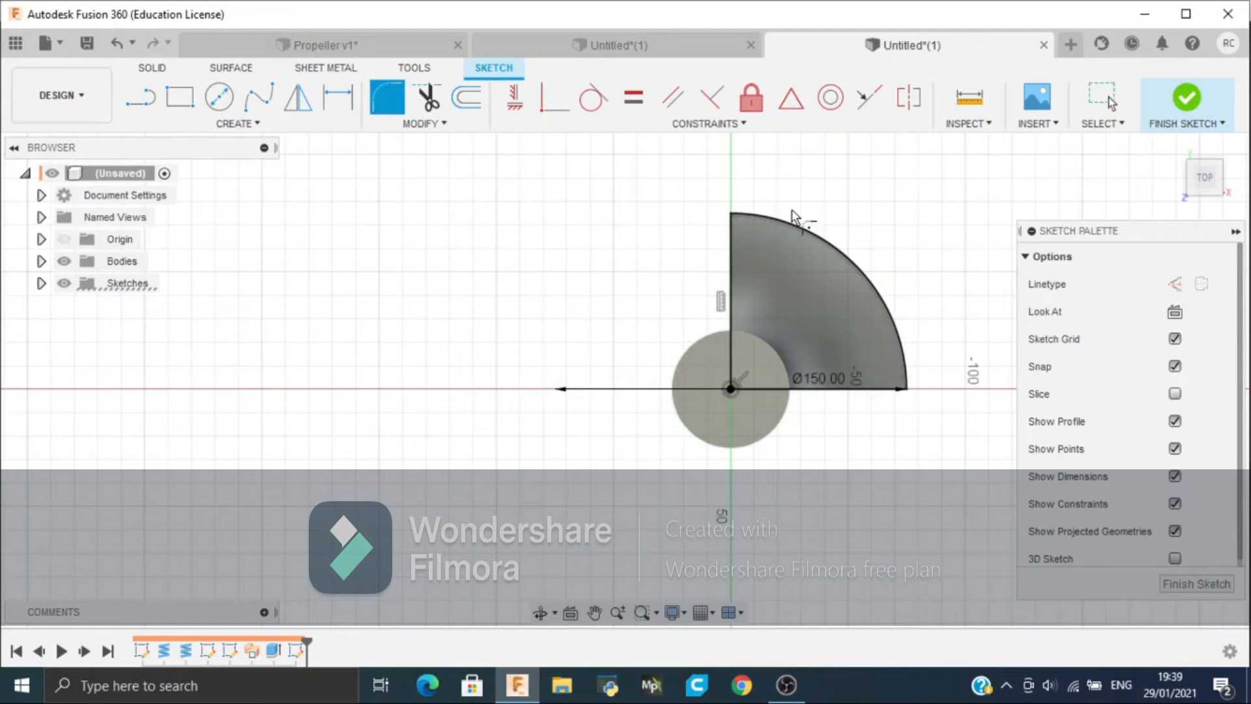
left_click(774, 213)
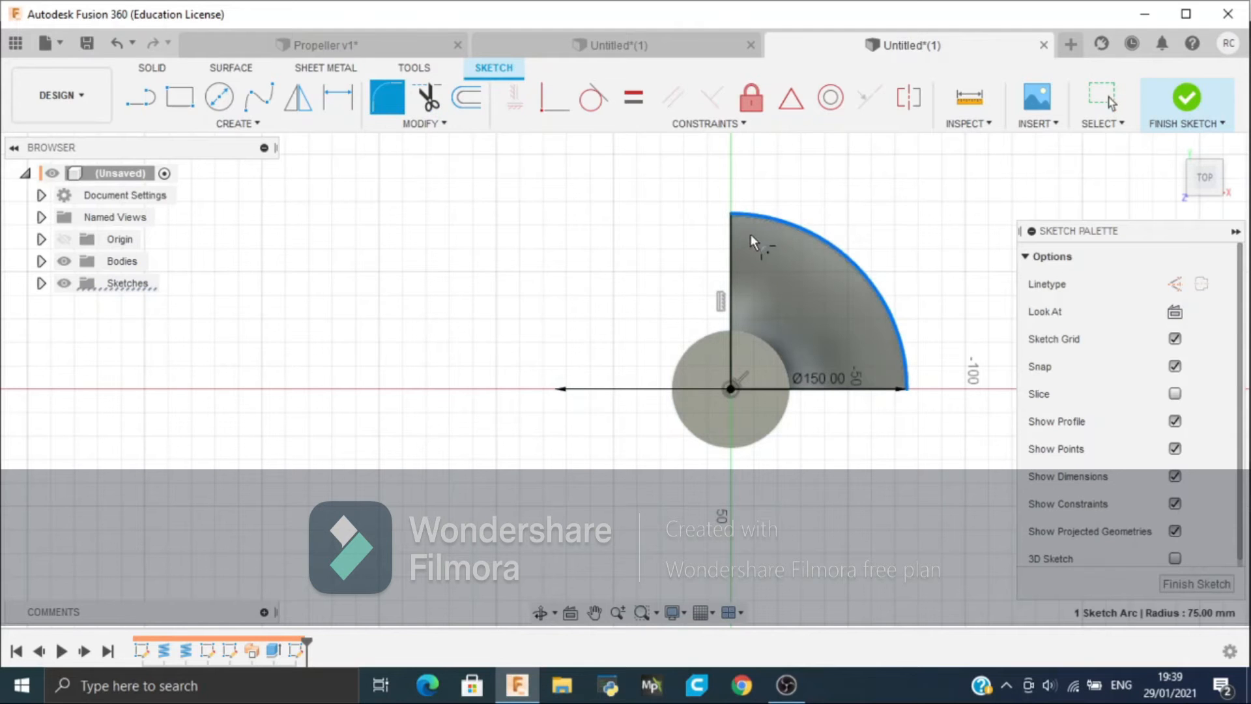
left_click(730, 264)
left_click(855, 389)
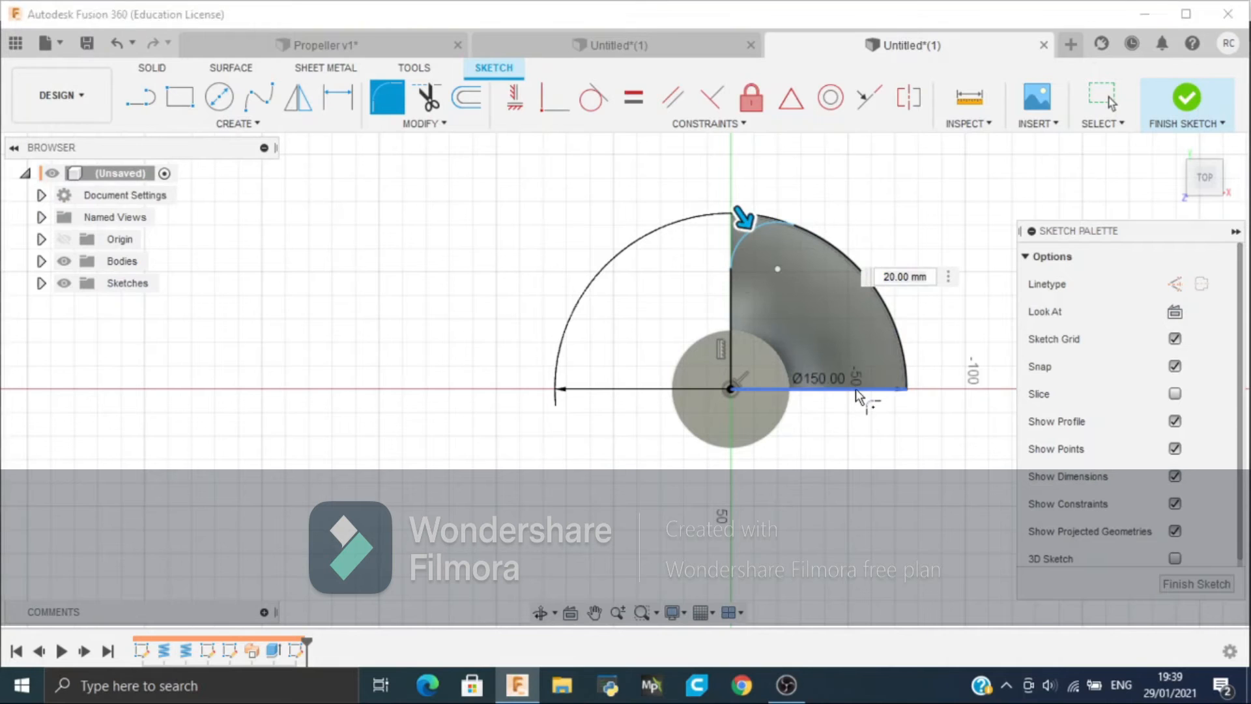
left_click(899, 331)
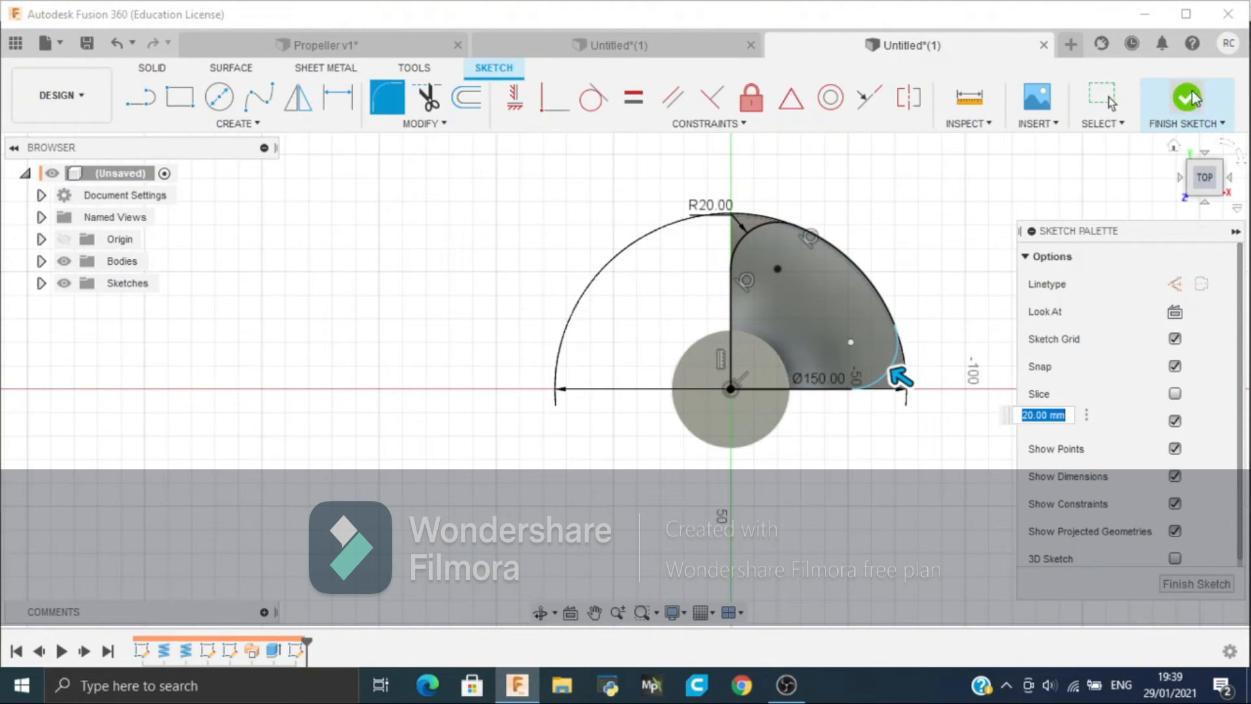
key("BackSpace")
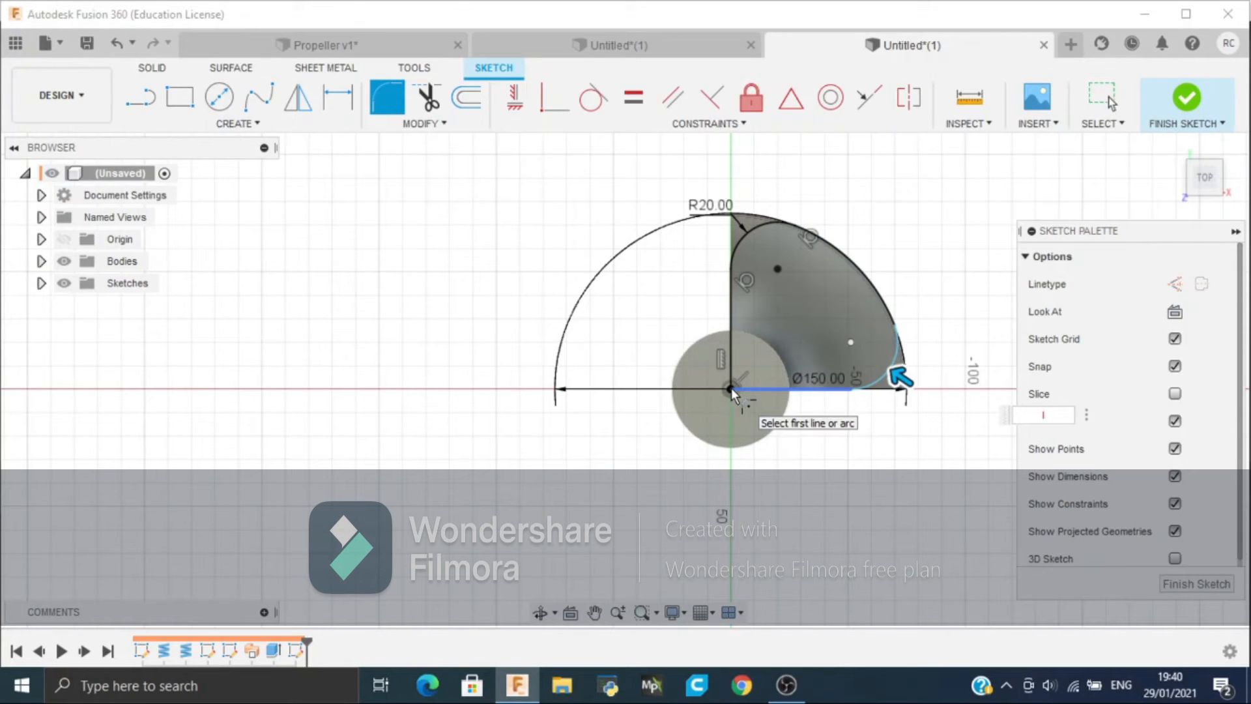
key("Return")
Step: Draw a large closed triangle of lines around the blade outline, starting and ending at the hub centre
key("l")
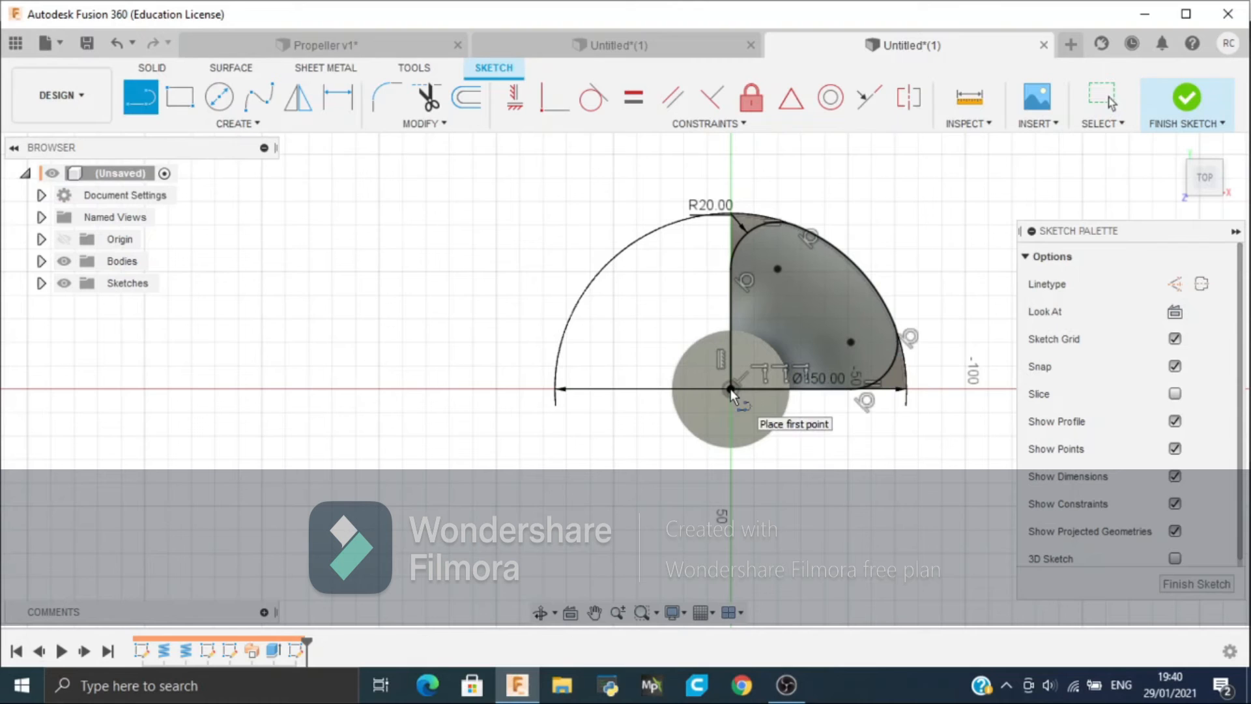
left_click(730, 389)
left_click(409, 237)
left_click(942, 155)
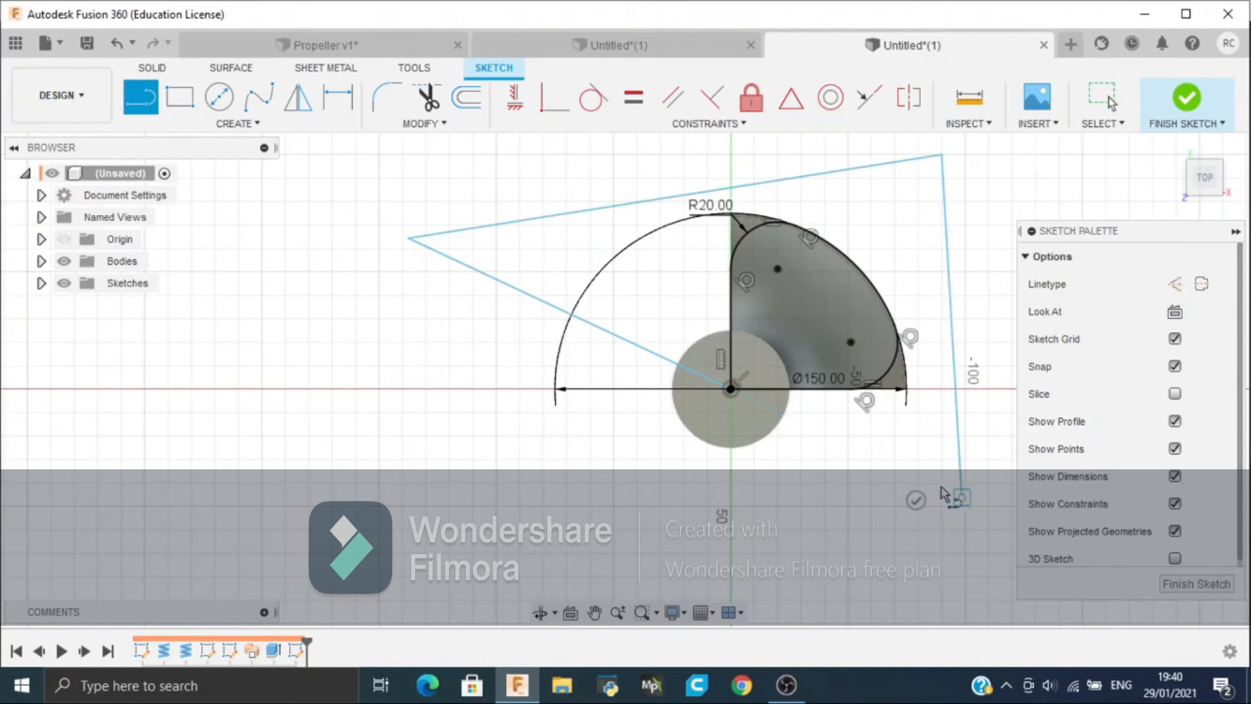
left_click(962, 497)
left_click(734, 386)
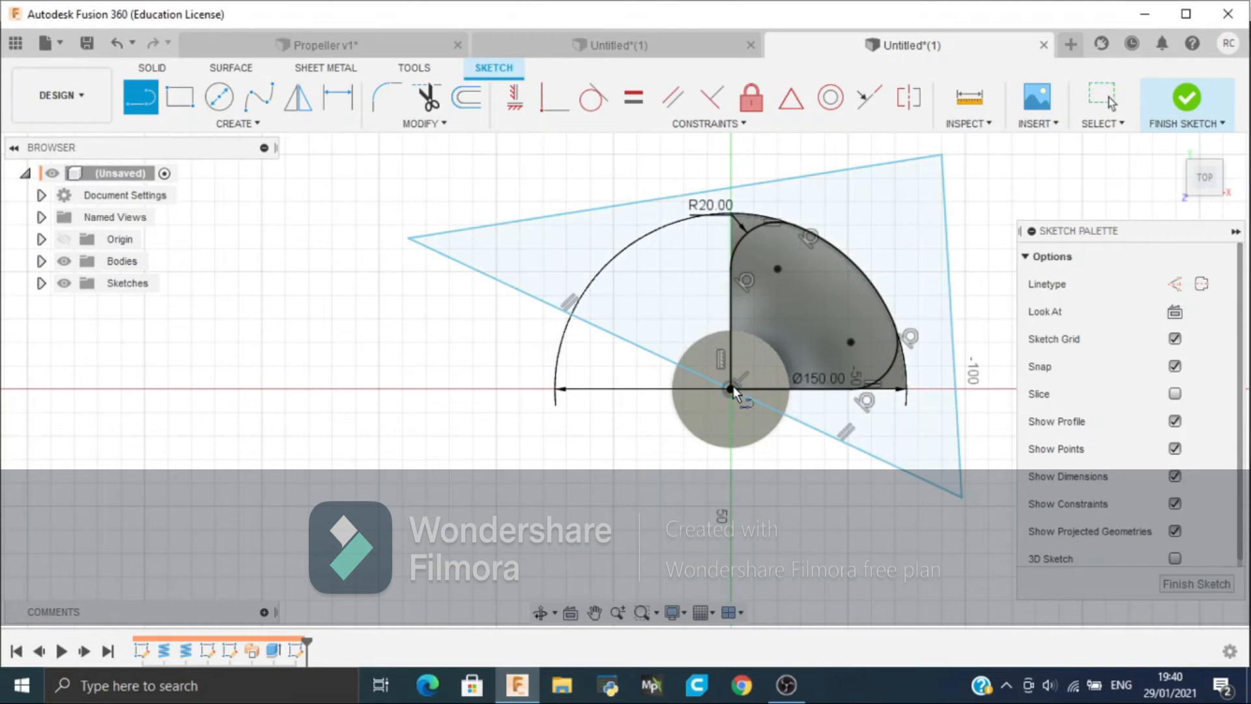
Step: Start an extrusion of the three sketch regions lying inside the large triangle but outside the rounded blade outline
middle_click_drag(733, 386, 672, 335, "shift")
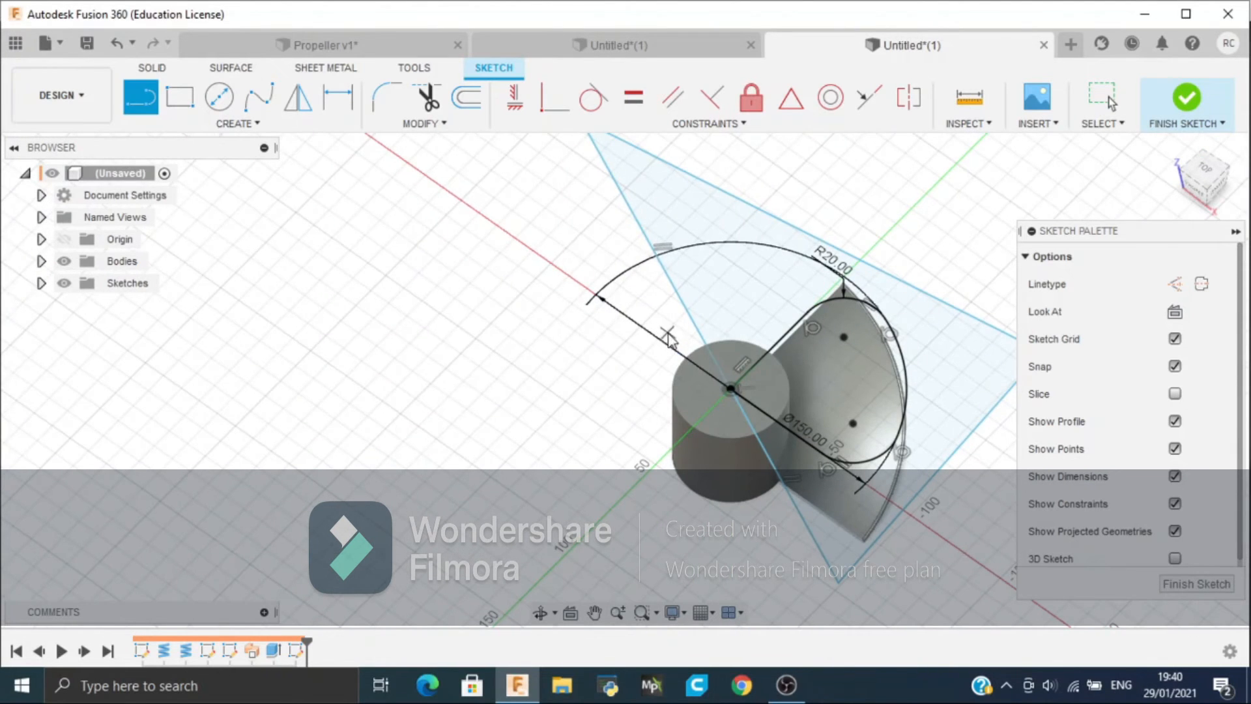
key("e")
left_click(741, 373)
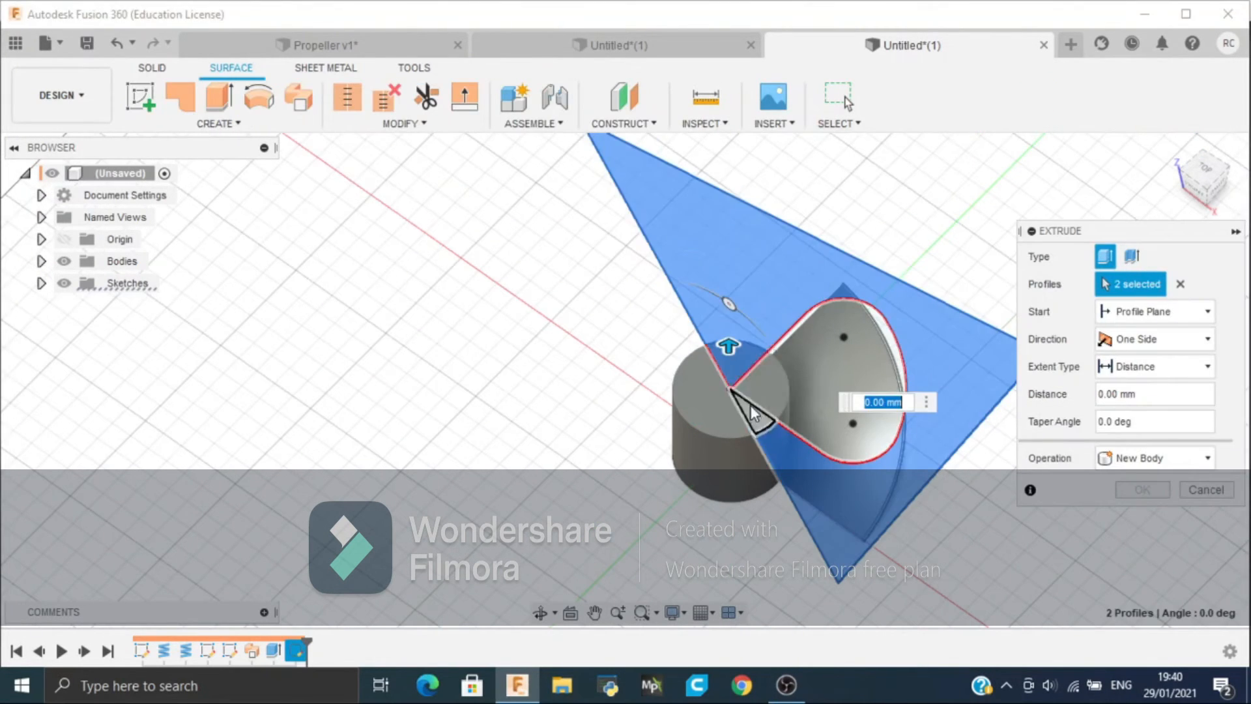
left_click(749, 405)
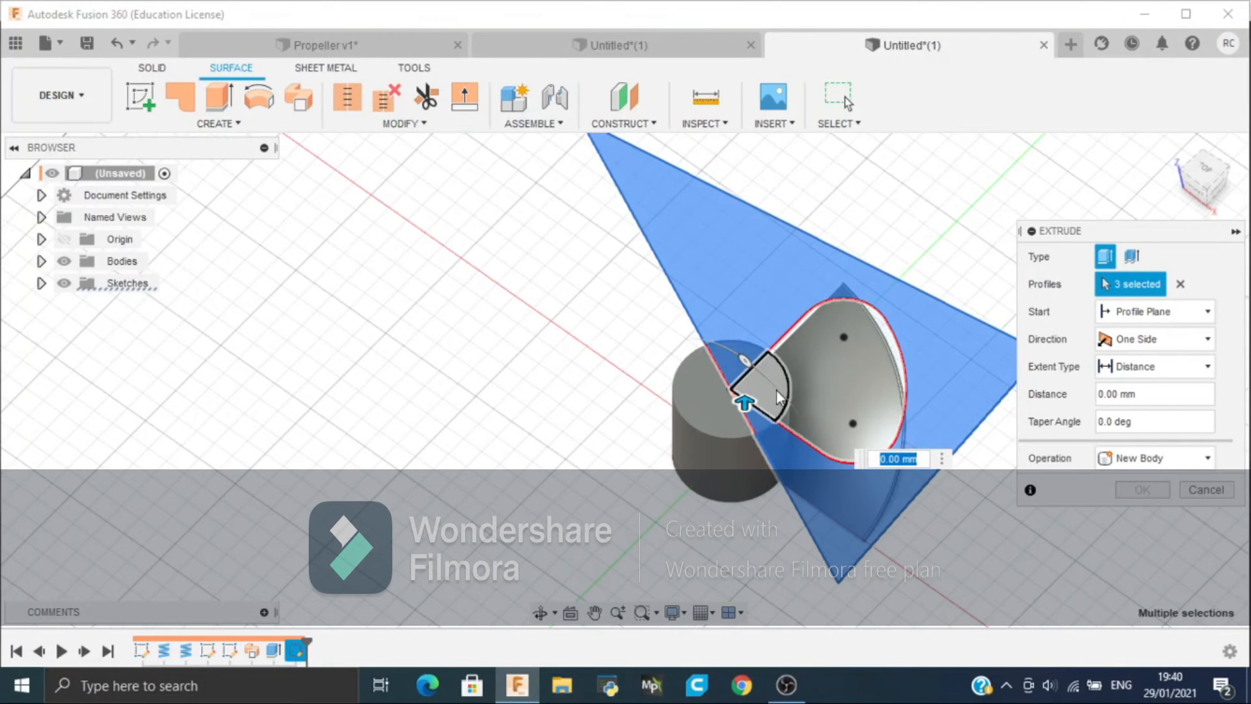
left_click_drag(1223, 184, 41, 148)
Step: Hide the hub body (Body1) and cut away the blade's corners by extruding the selected regions -110 mm
left_click(41, 261)
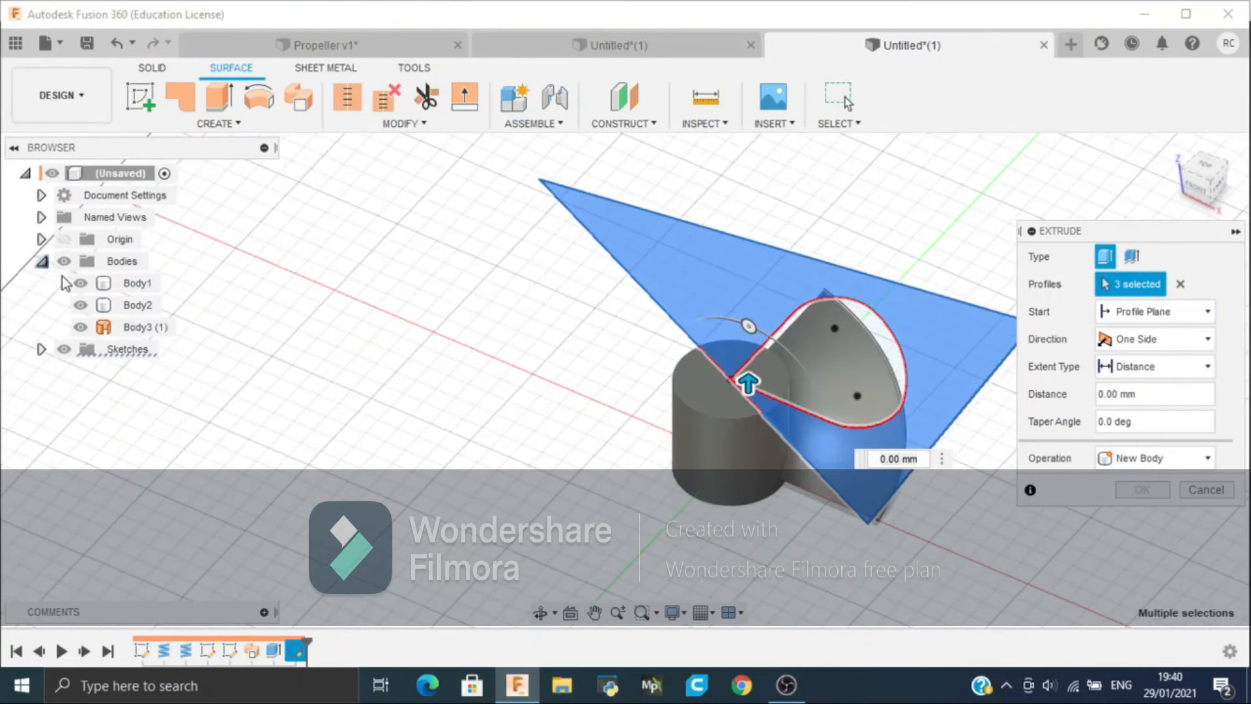
left_click(80, 283)
left_click_drag(748, 384, 712, 596)
left_click(1142, 516)
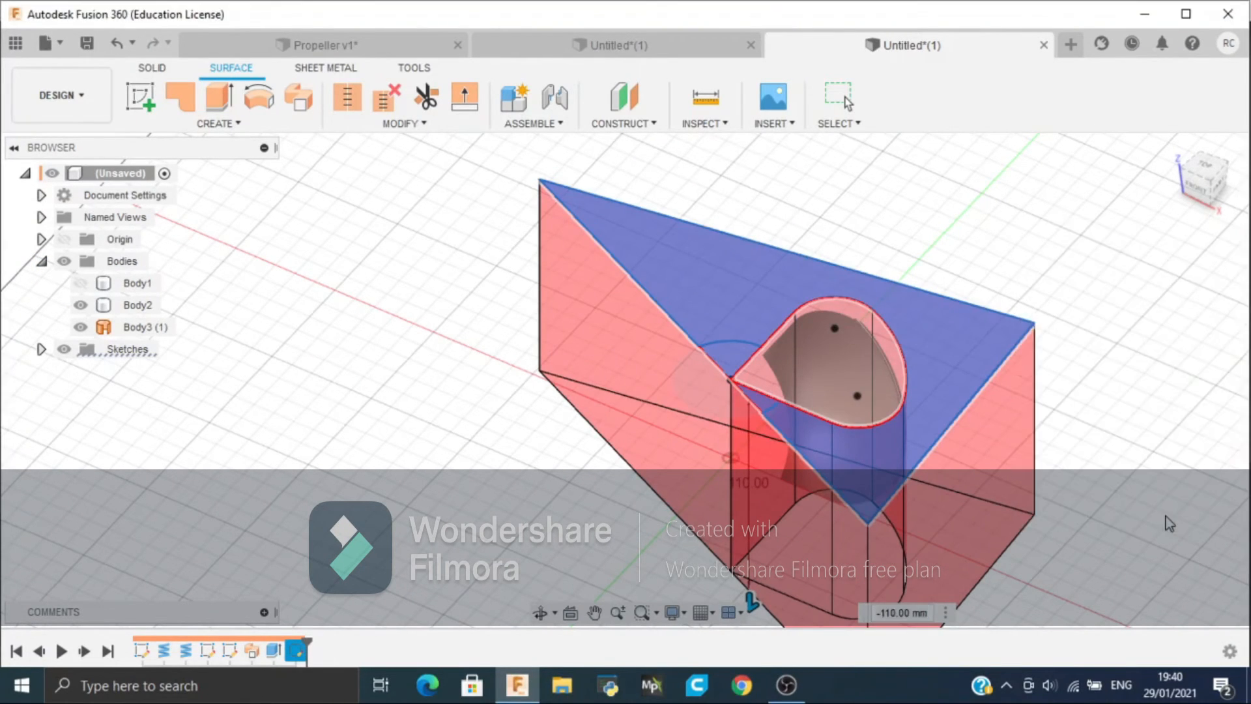
Step: Show the hub body (Body1) again and select the trimmed blade surface body
left_click(79, 283)
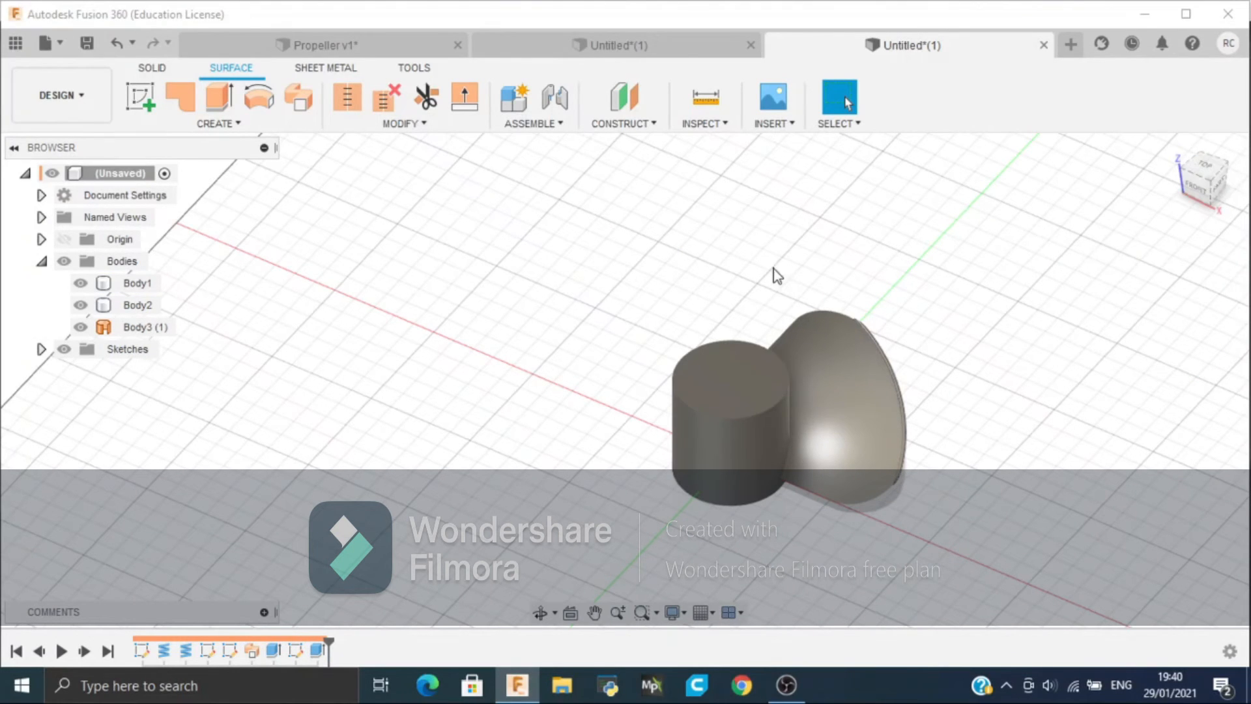
left_click(79, 283)
left_click(79, 283)
left_click(813, 355)
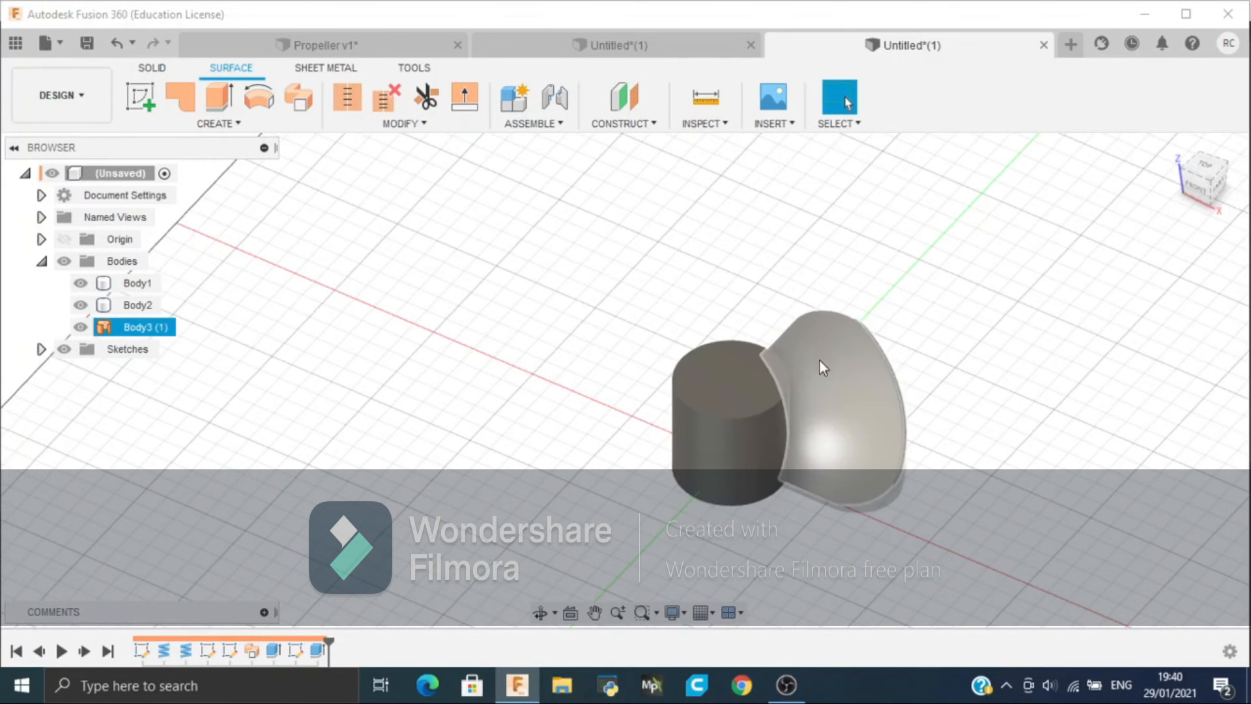
Step: Thicken the trimmed blade surface by 1 mm to one side as a new body
left_click(152, 67)
left_click(170, 124)
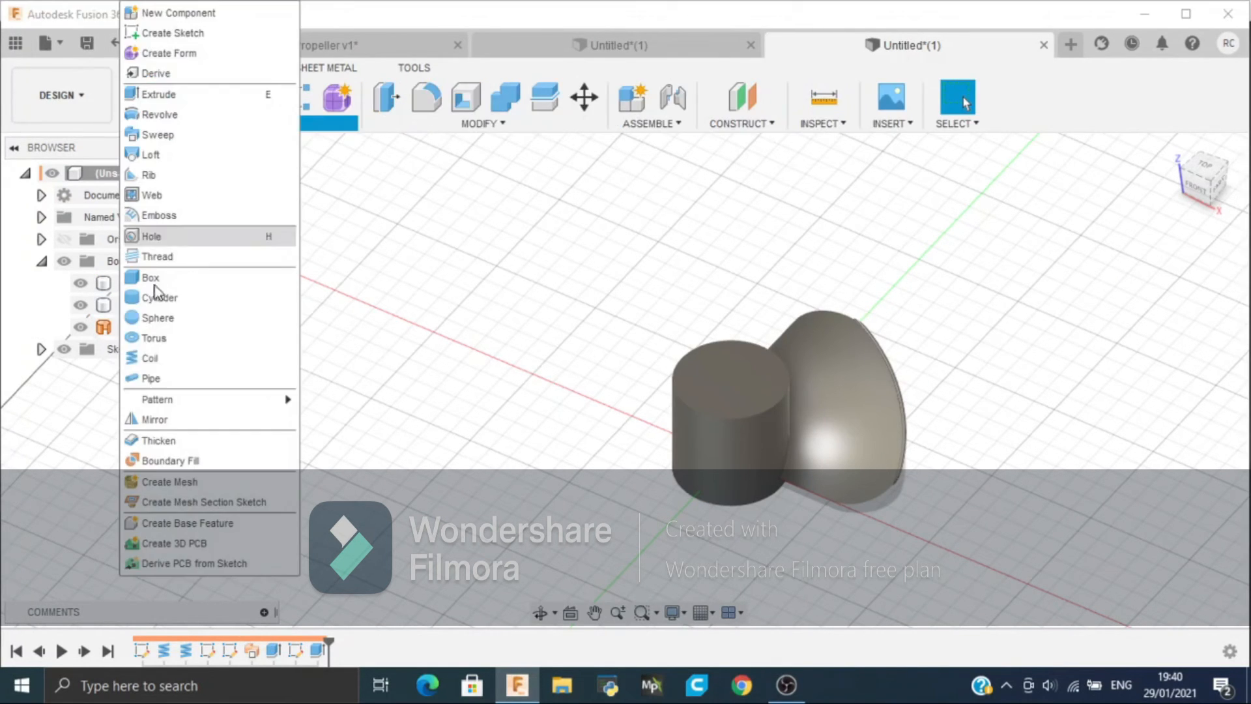
left_click(159, 440)
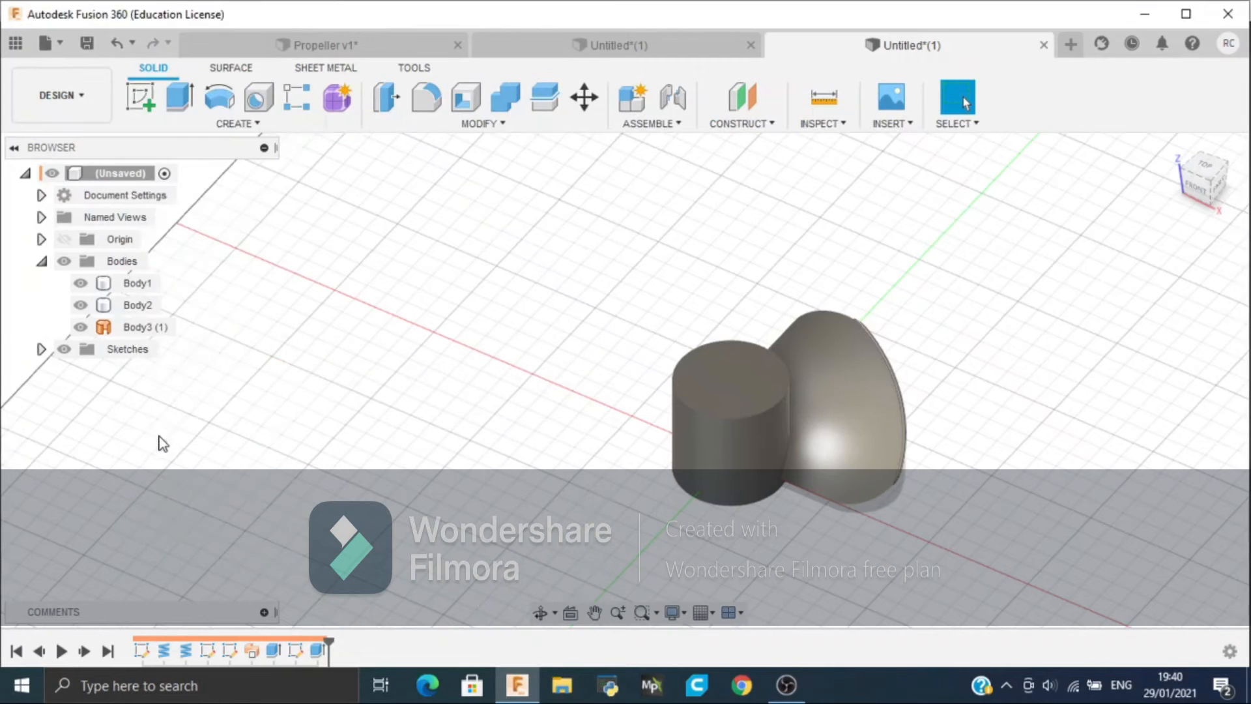
left_click(841, 396)
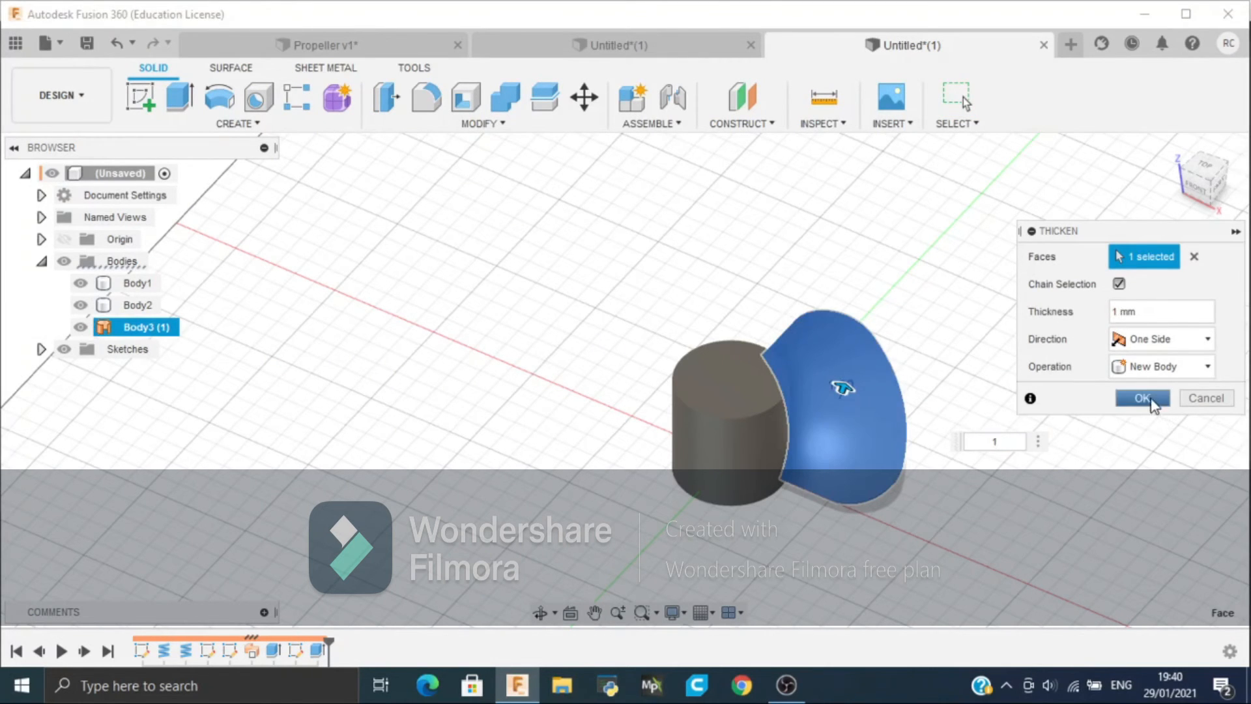
left_click(1143, 398)
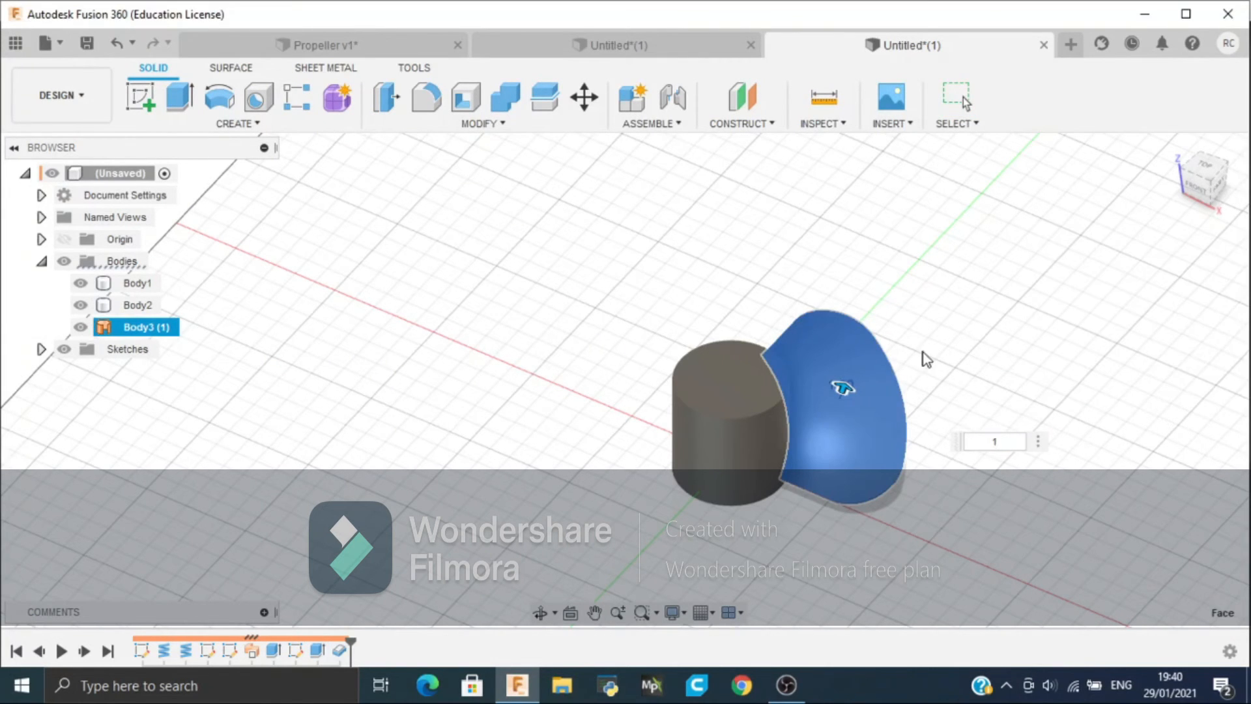
Step: Create a full circular pattern of the thickened blade feature around the hub axis with a quantity of 3
left_click(234, 124)
mouse_move(231, 404)
left_click(353, 424)
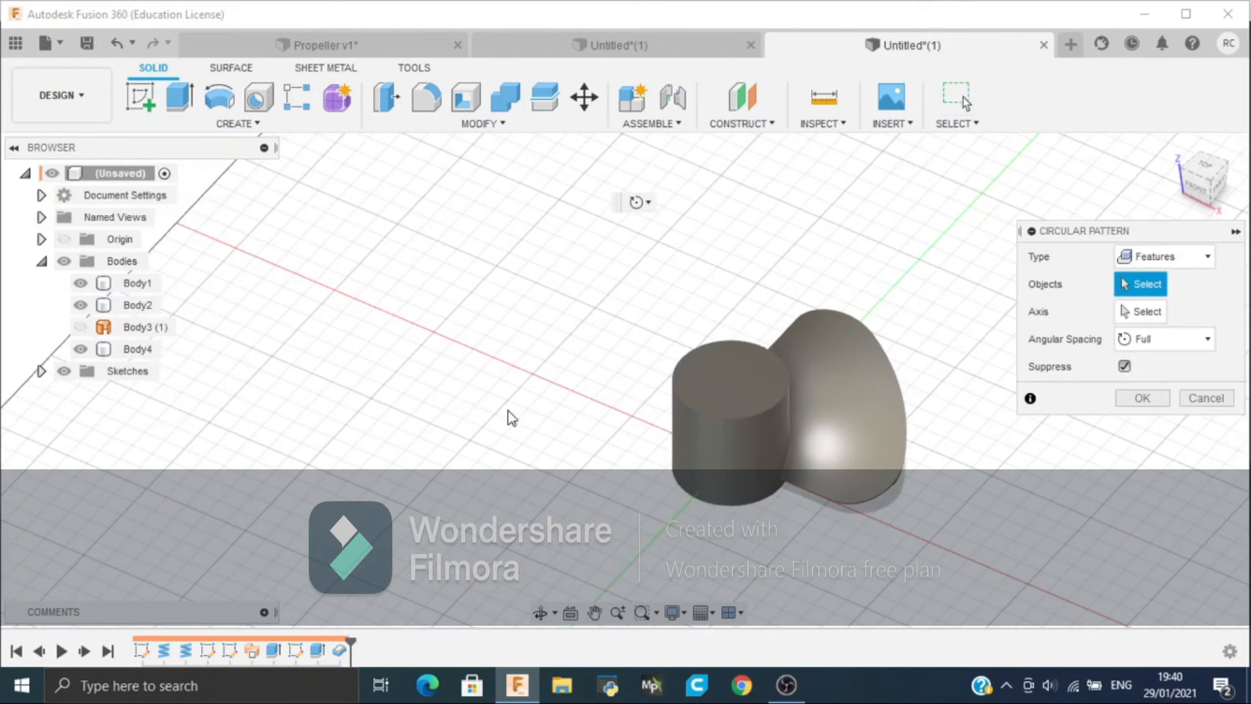
left_click(886, 410)
left_click(1137, 311)
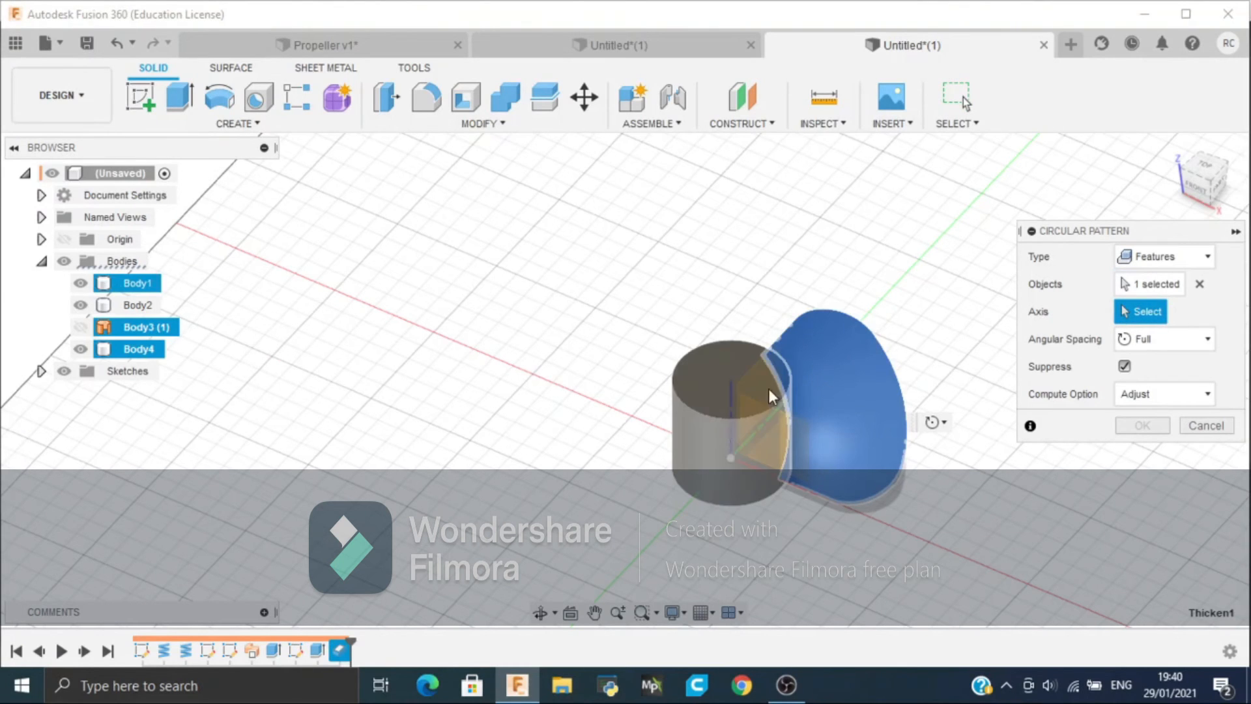
left_click(725, 417)
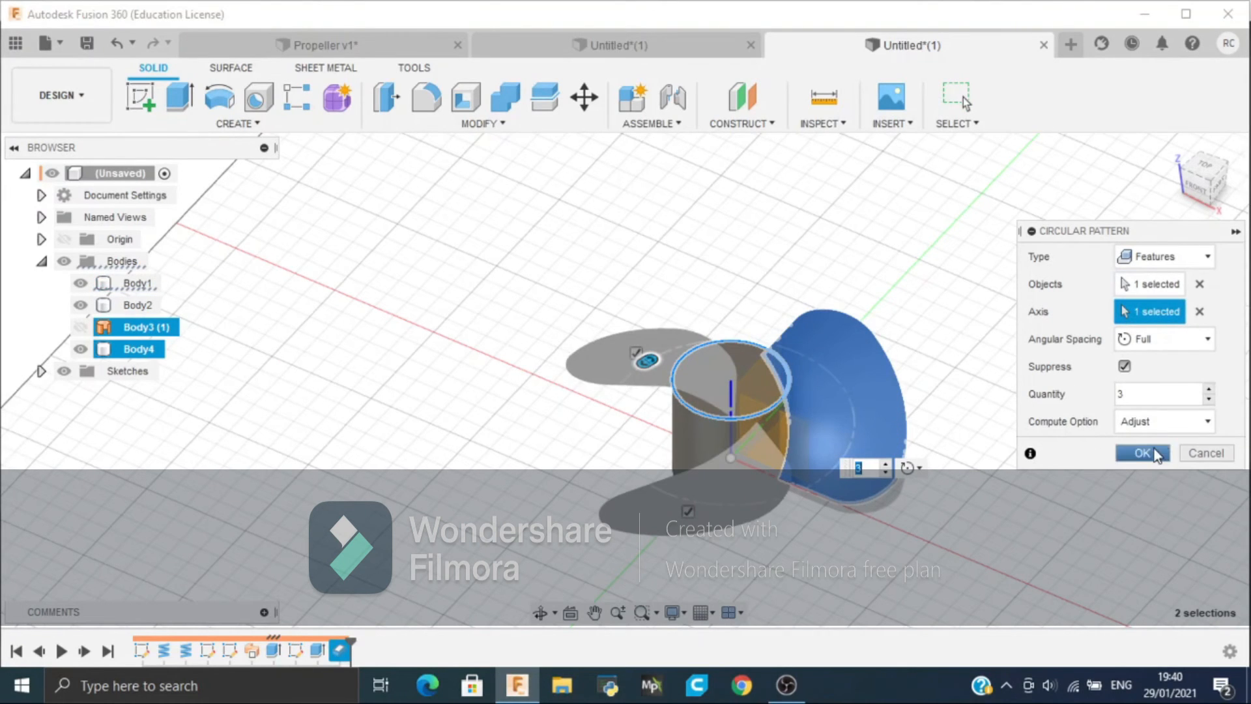
left_click(1143, 453)
Step: Sketch two concentric circles, about 40 mm and 20 mm in diameter, centred on the hub's top face
left_click(729, 386)
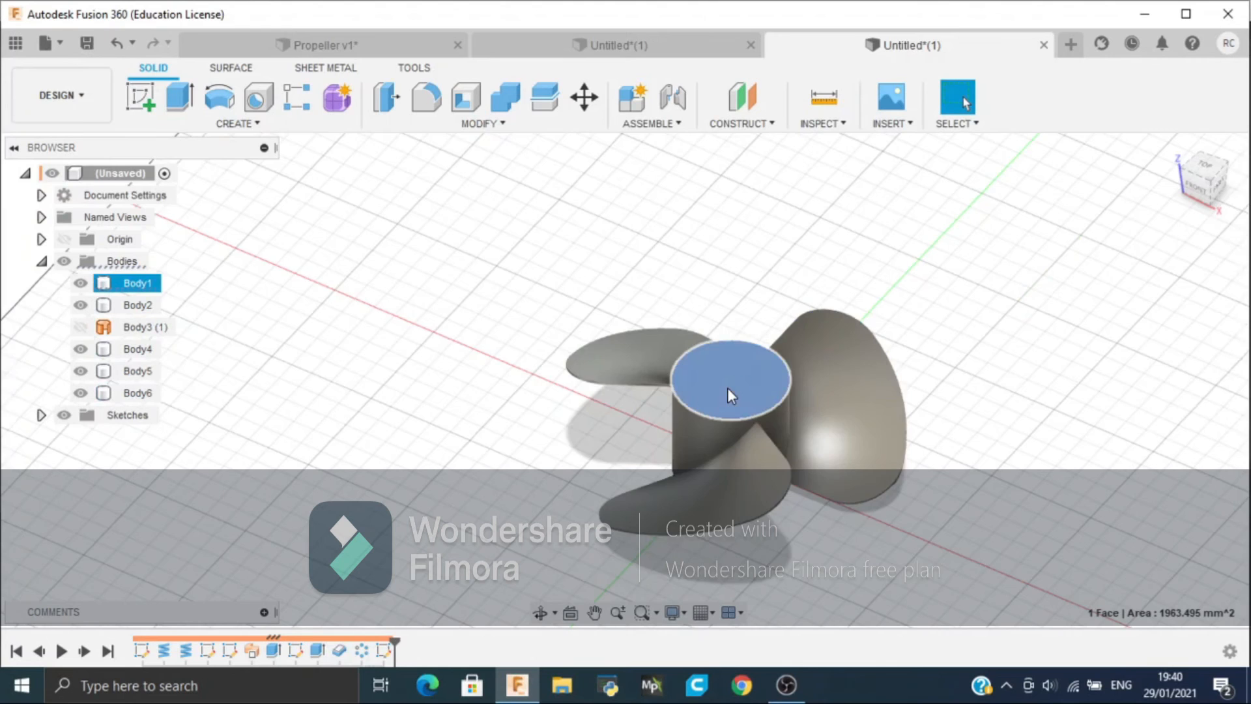
key("c")
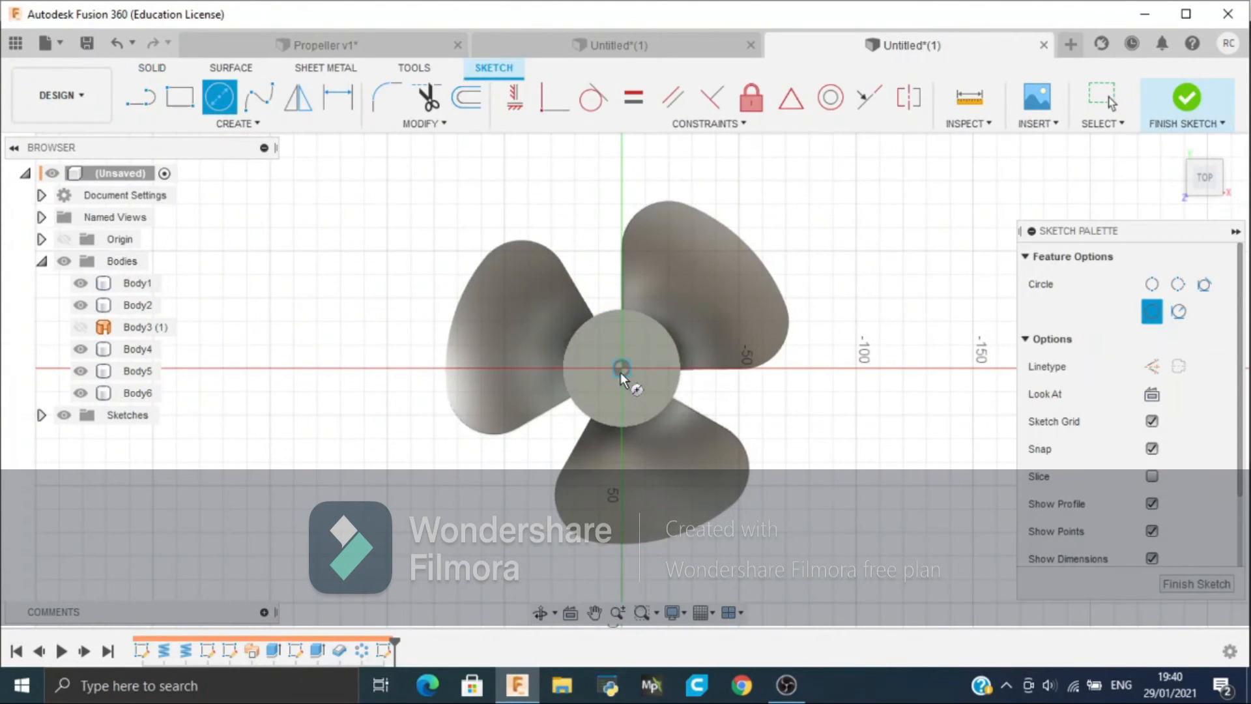
left_click(621, 373)
left_click(618, 410)
left_click(622, 370)
left_click(621, 387)
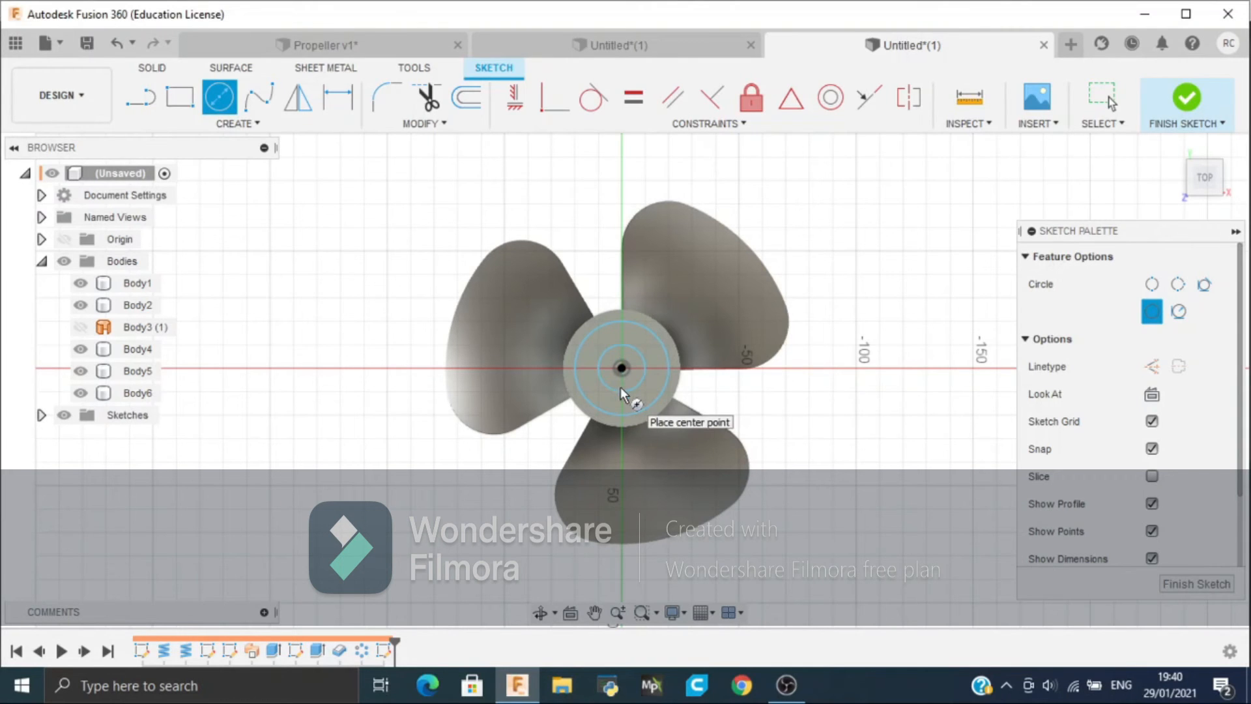
Step: Extrude the ring between the two circles -40 mm as a cut into the hub
key("e")
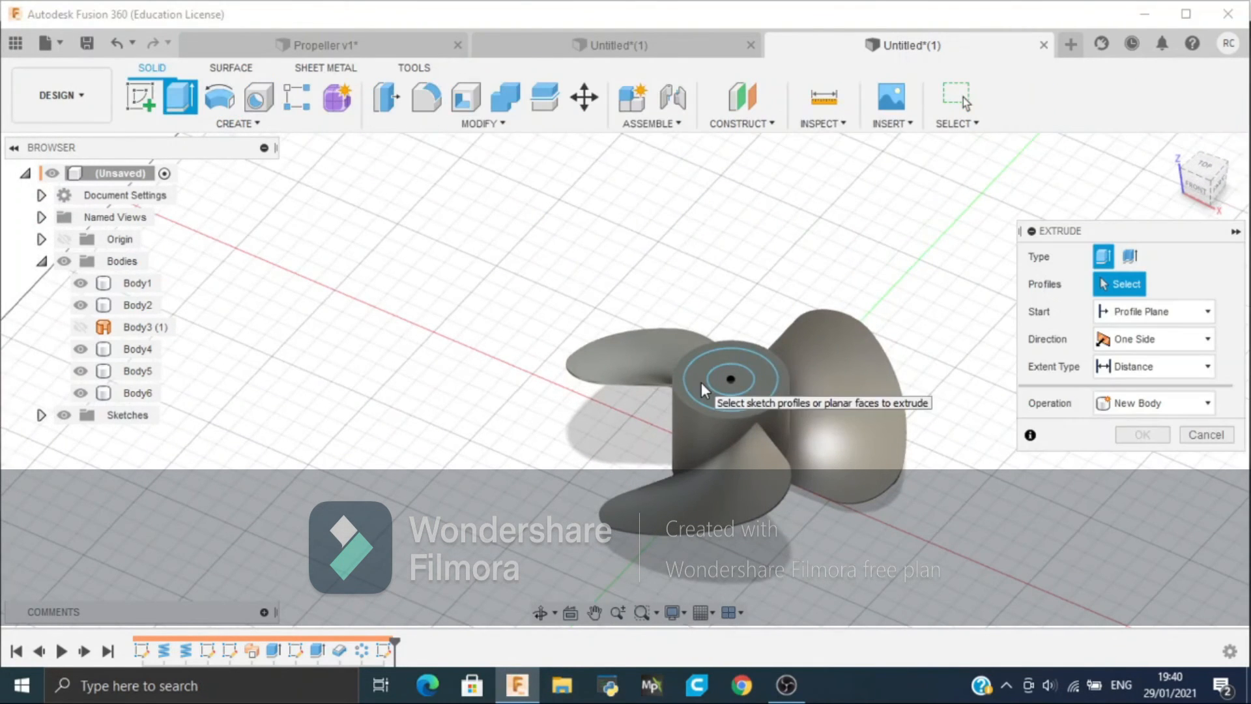
left_click(704, 397)
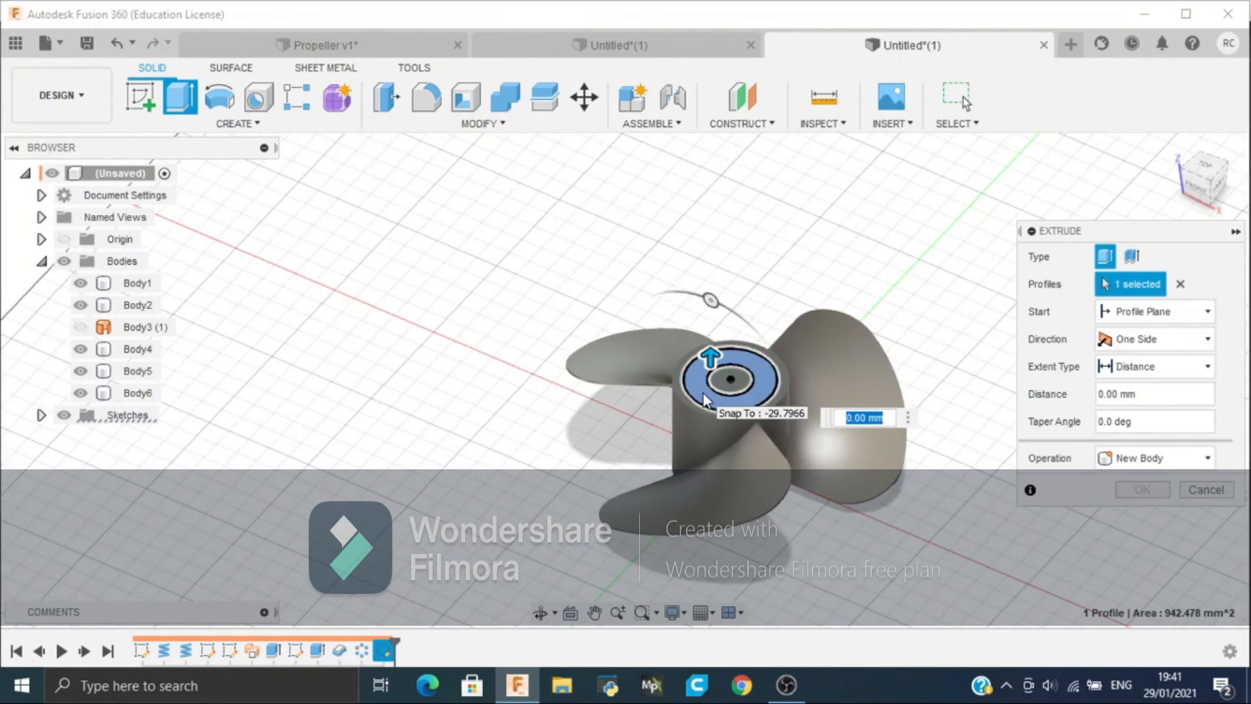
type("-40")
key("Return")
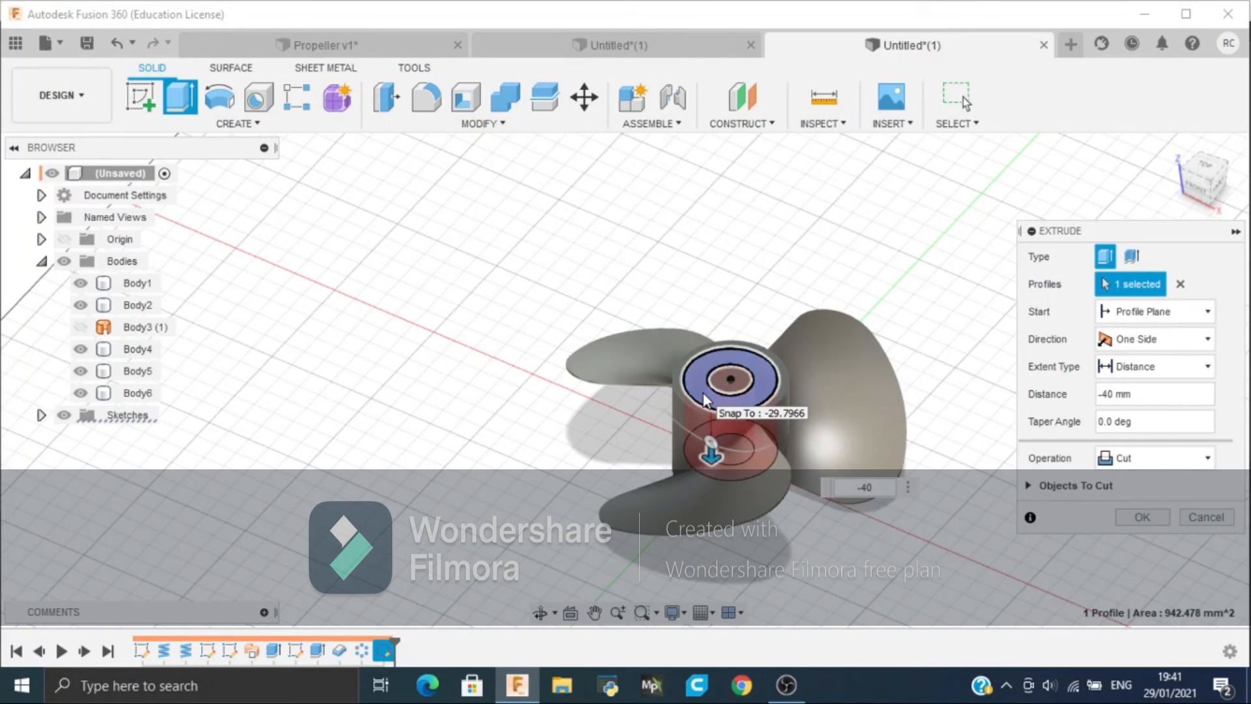
key("Return")
Step: Sketch a 10 mm horizontal line from the edge of the hub's centre post to the inner wall of the outer ring
key("l")
left_click(726, 377)
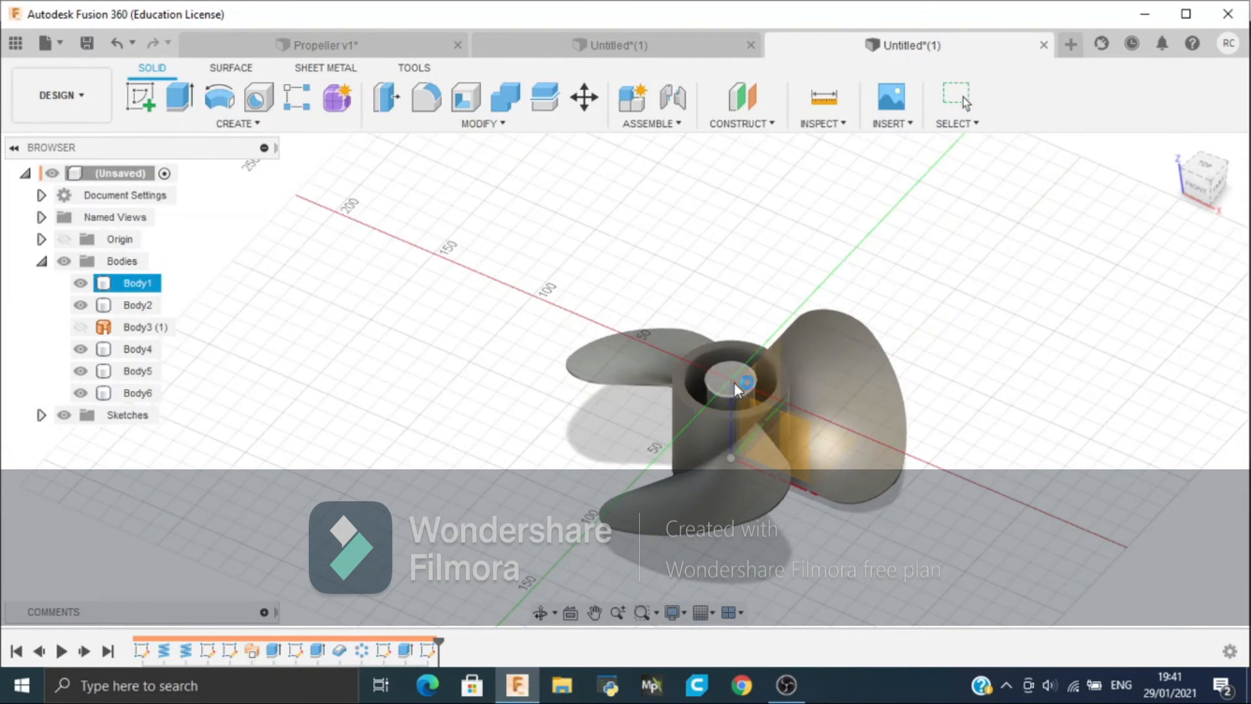
left_click(655, 383)
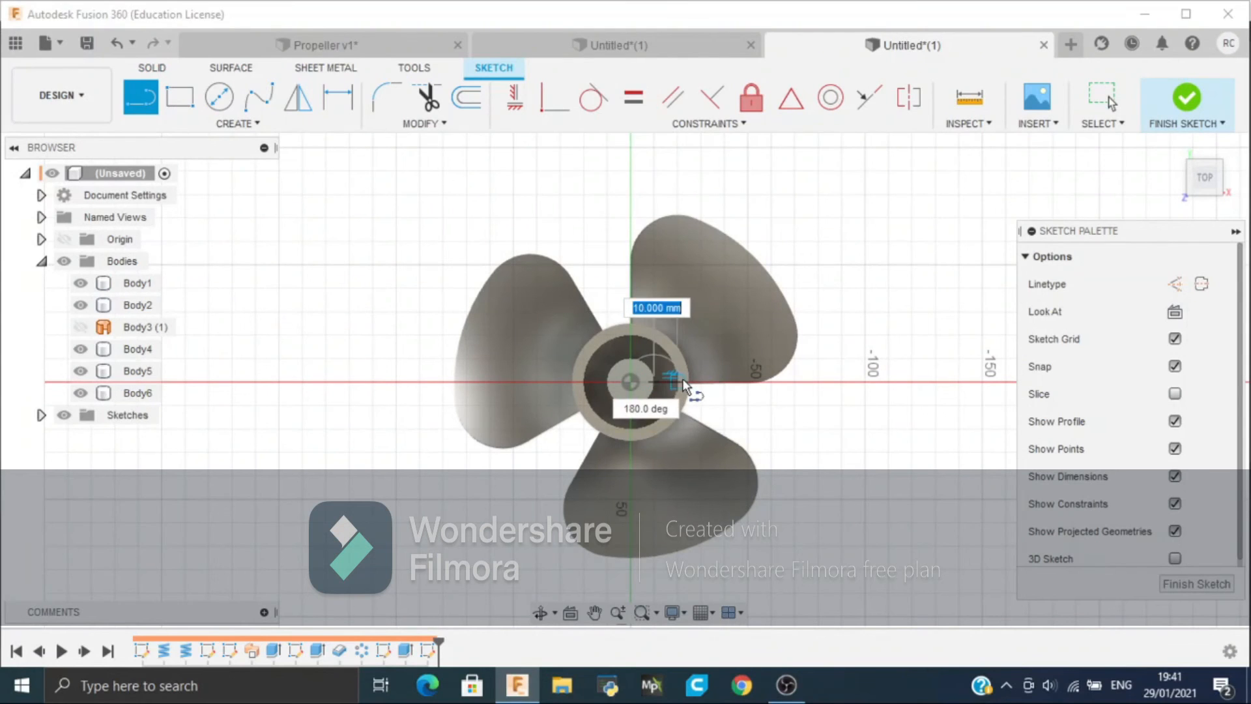
key("Escape")
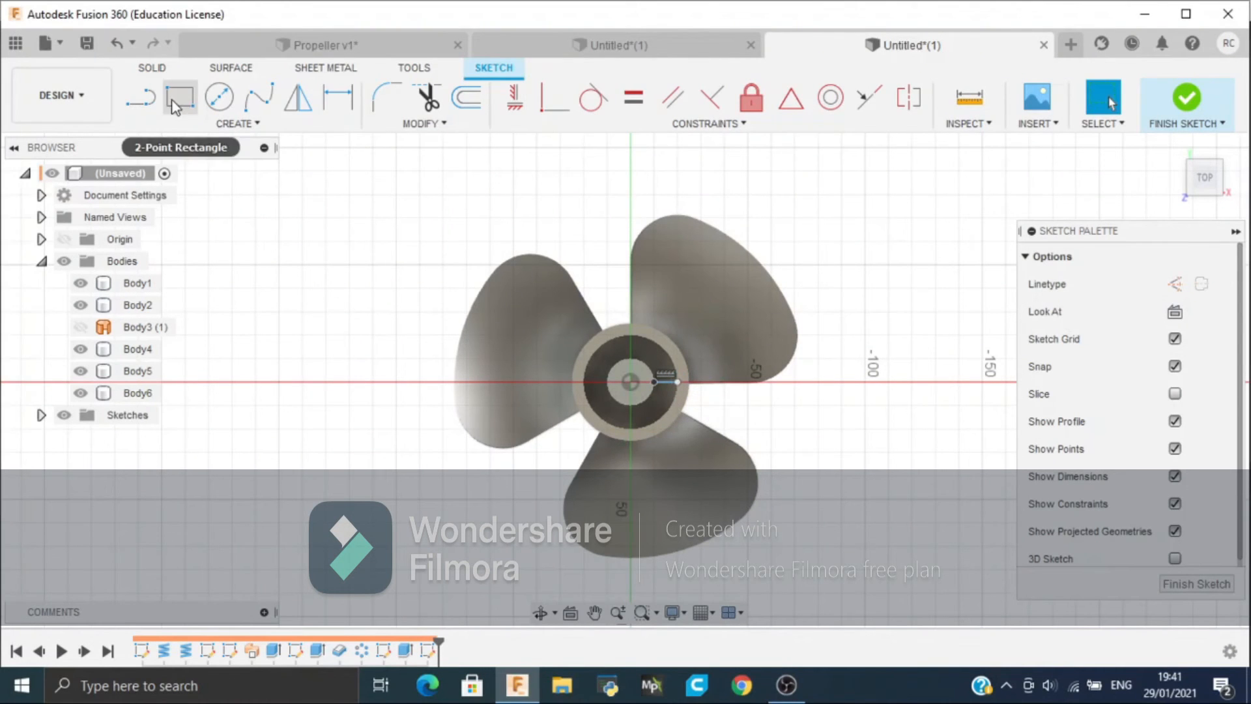
Step: Create a 5 mm thick symmetric web from the sketched line, with To Next depth and extended curves
left_click(156, 71)
left_click(181, 130)
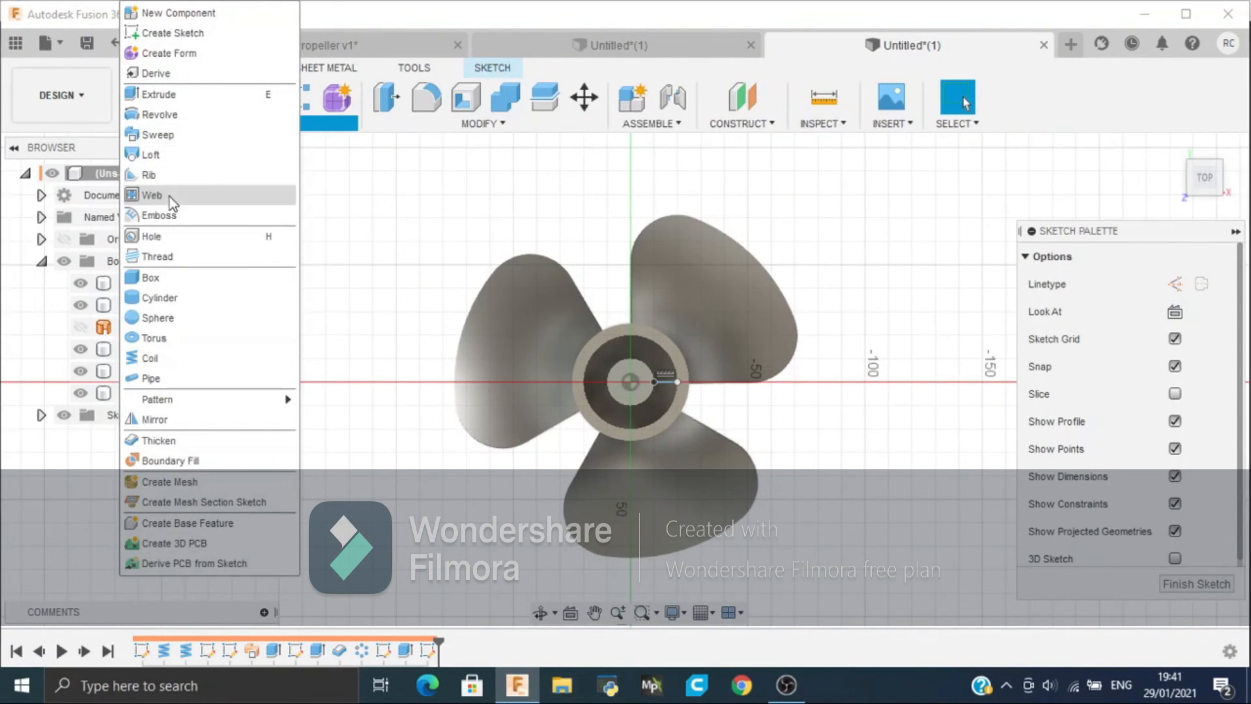
left_click(170, 197)
left_click(764, 393)
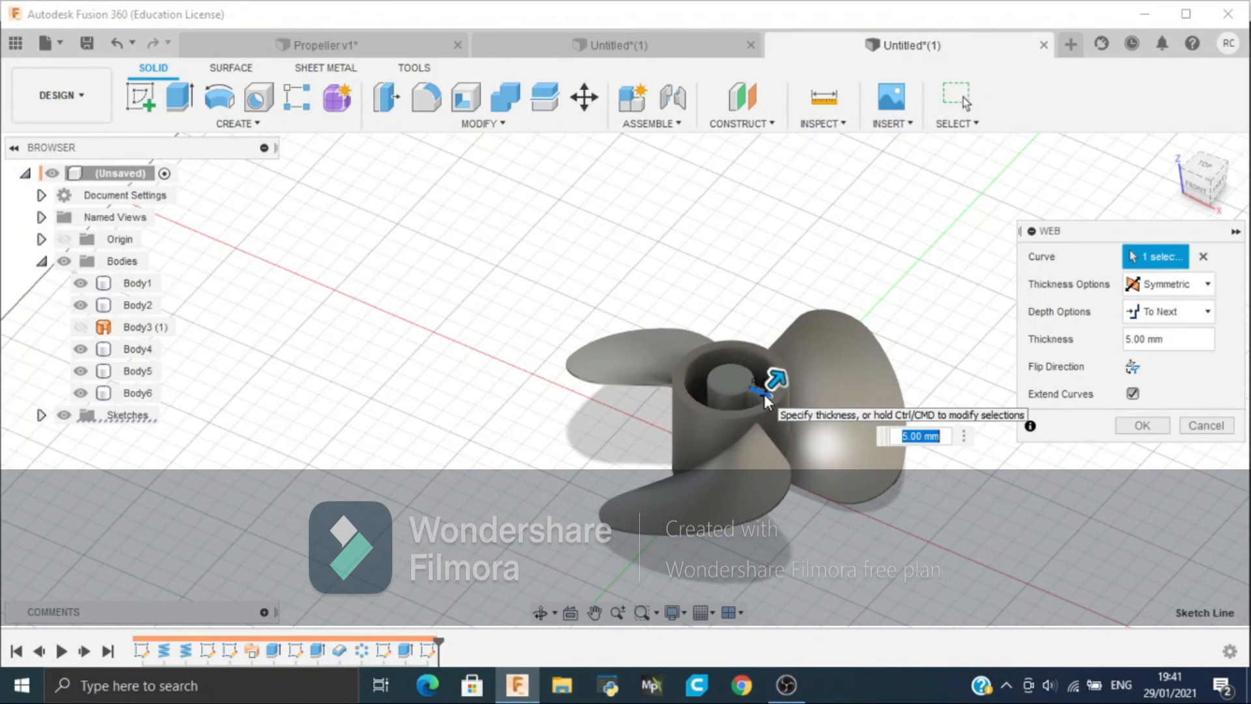
left_click(1169, 430)
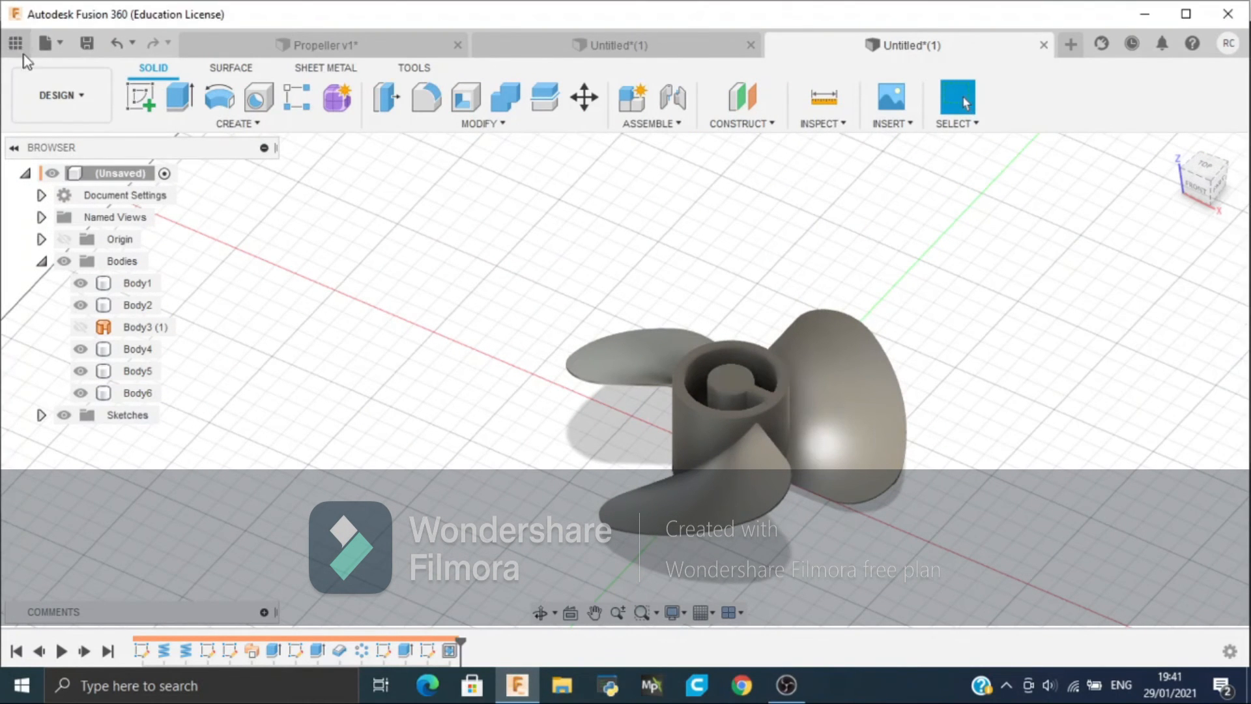
Step: Create a full circular pattern of the web feature around the hub axis to make three evenly spaced spokes
left_click(181, 129)
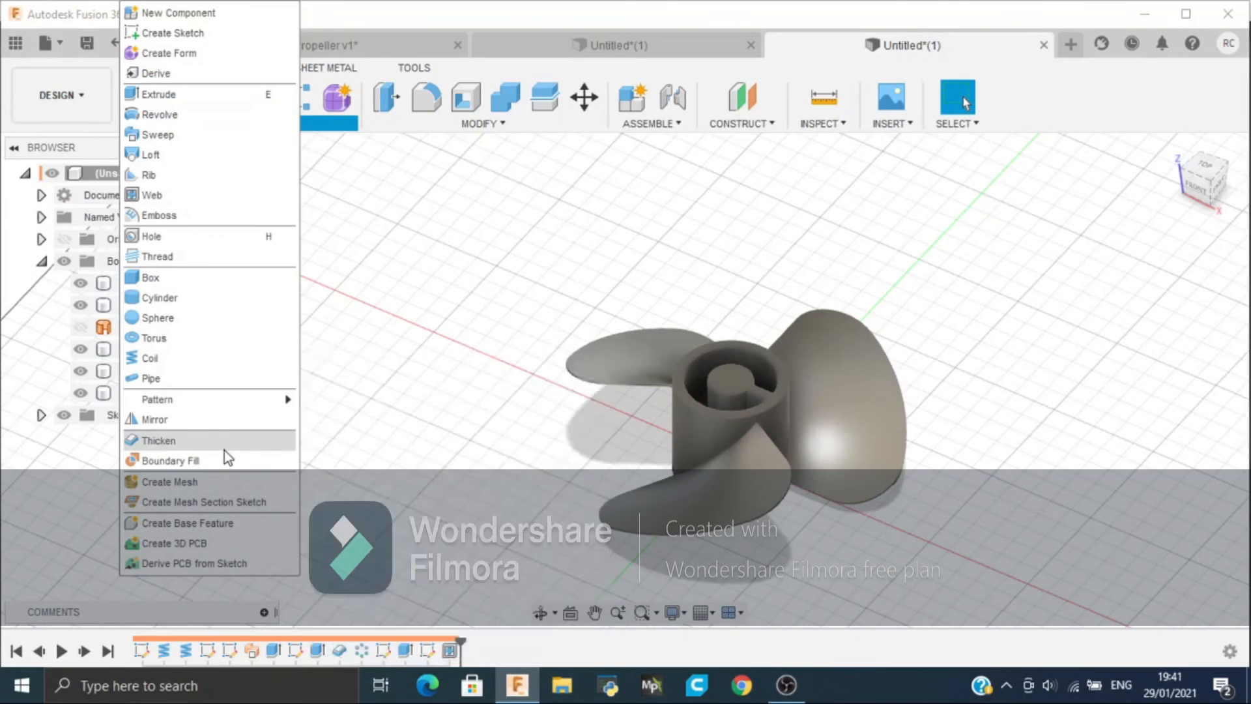
mouse_move(248, 399)
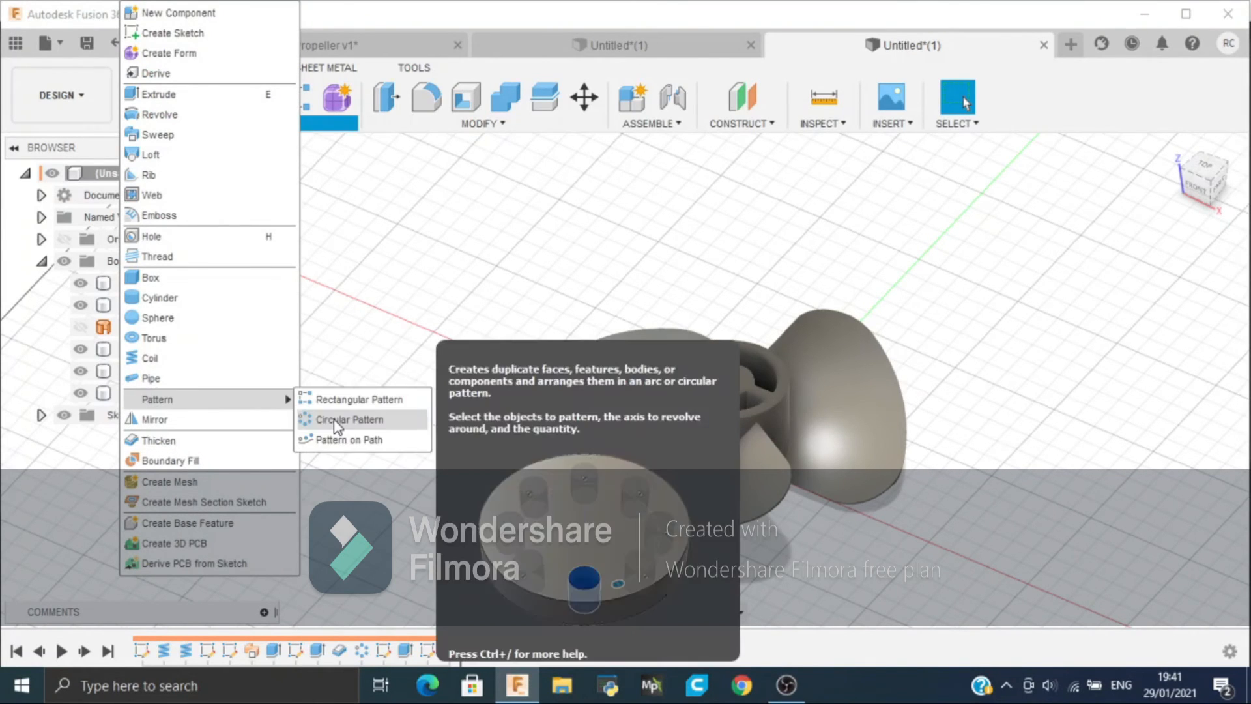
left_click(345, 414)
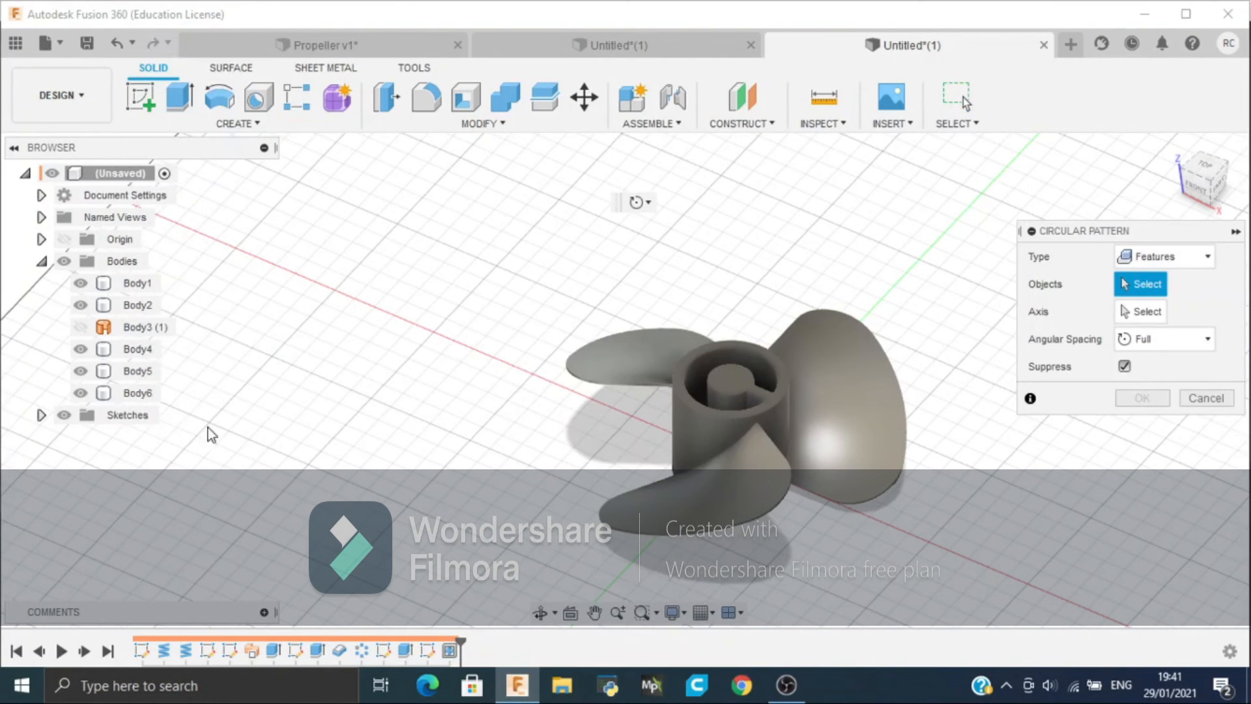
left_click(427, 651)
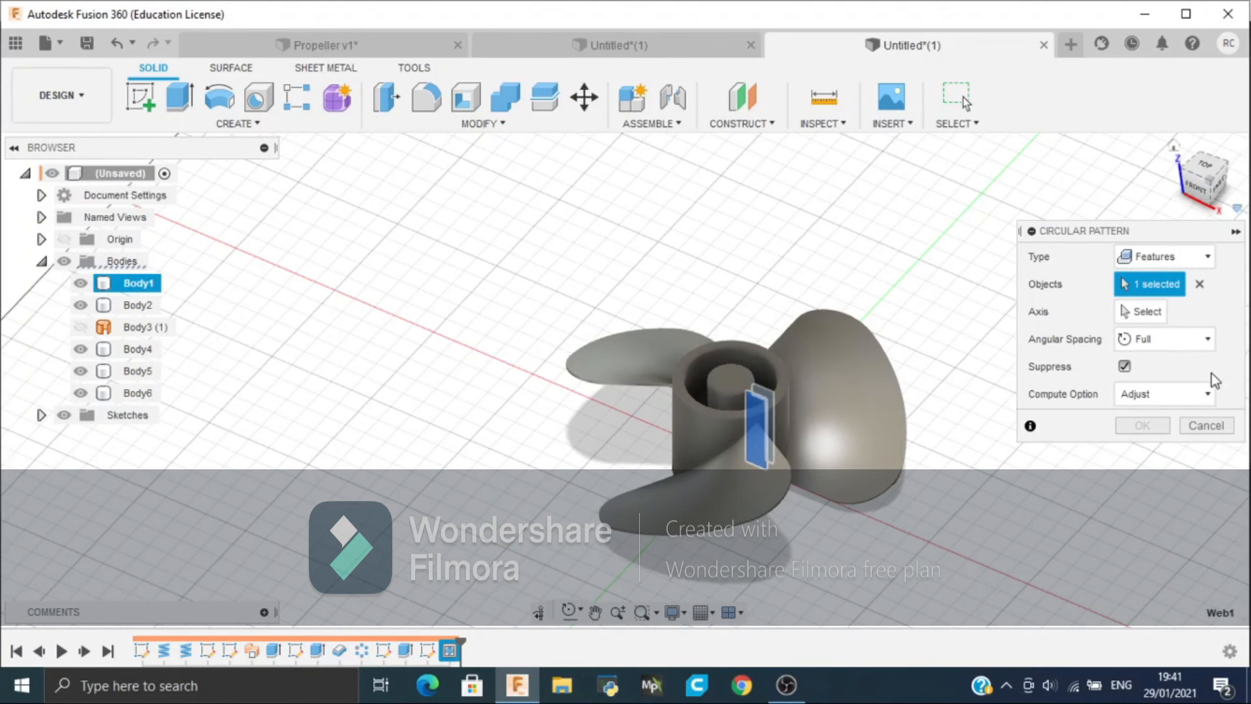
left_click(725, 391)
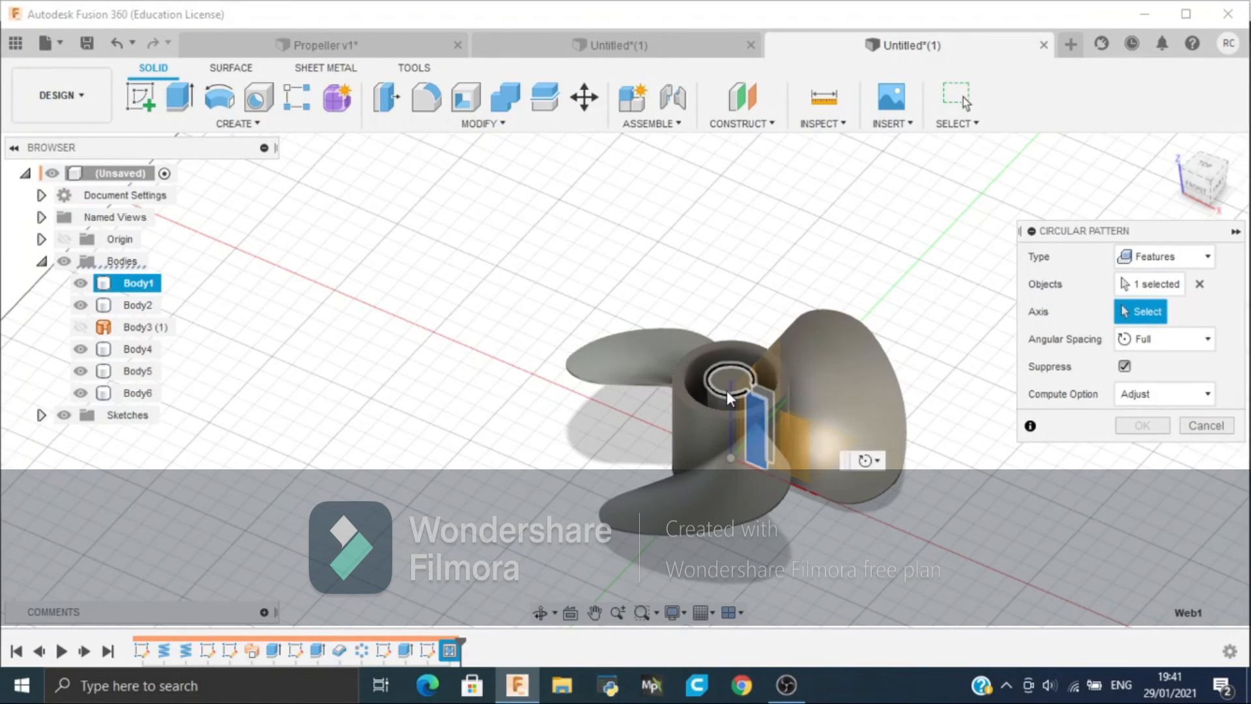
left_click(1137, 454)
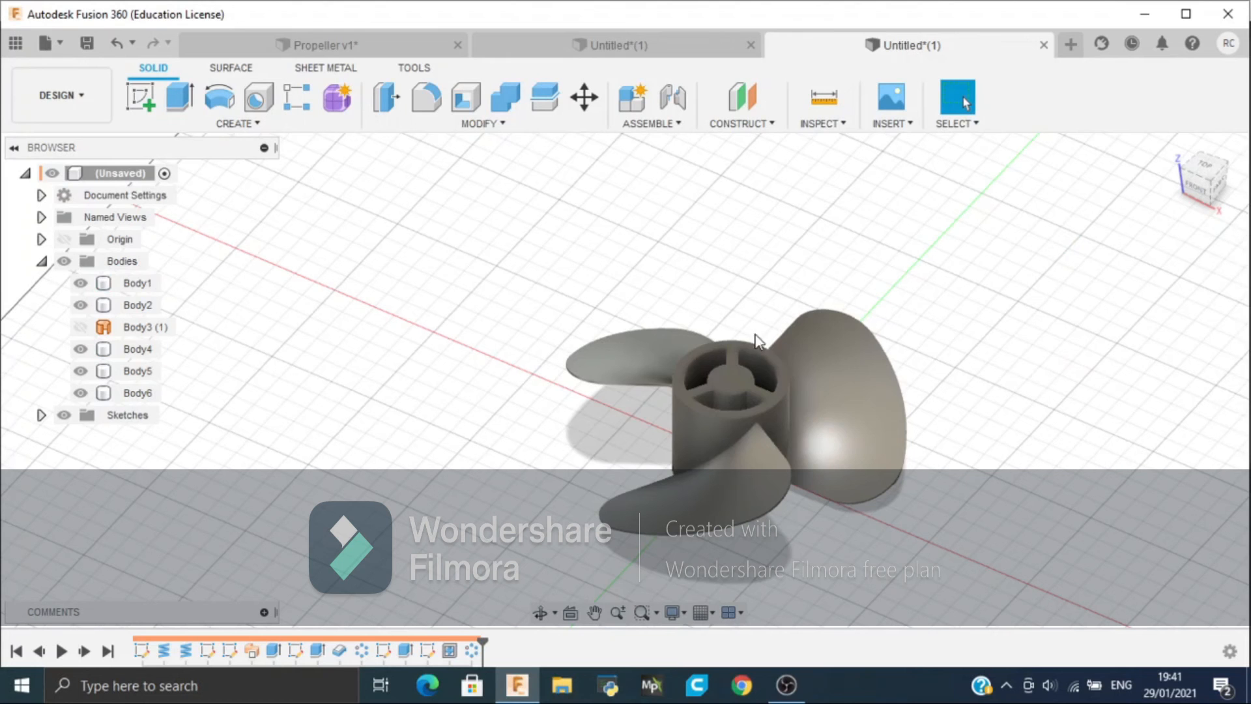
Step: Sketch a 15 mm diameter circle centred on the hub's top face for the shaft bore
left_click(725, 378)
key("c")
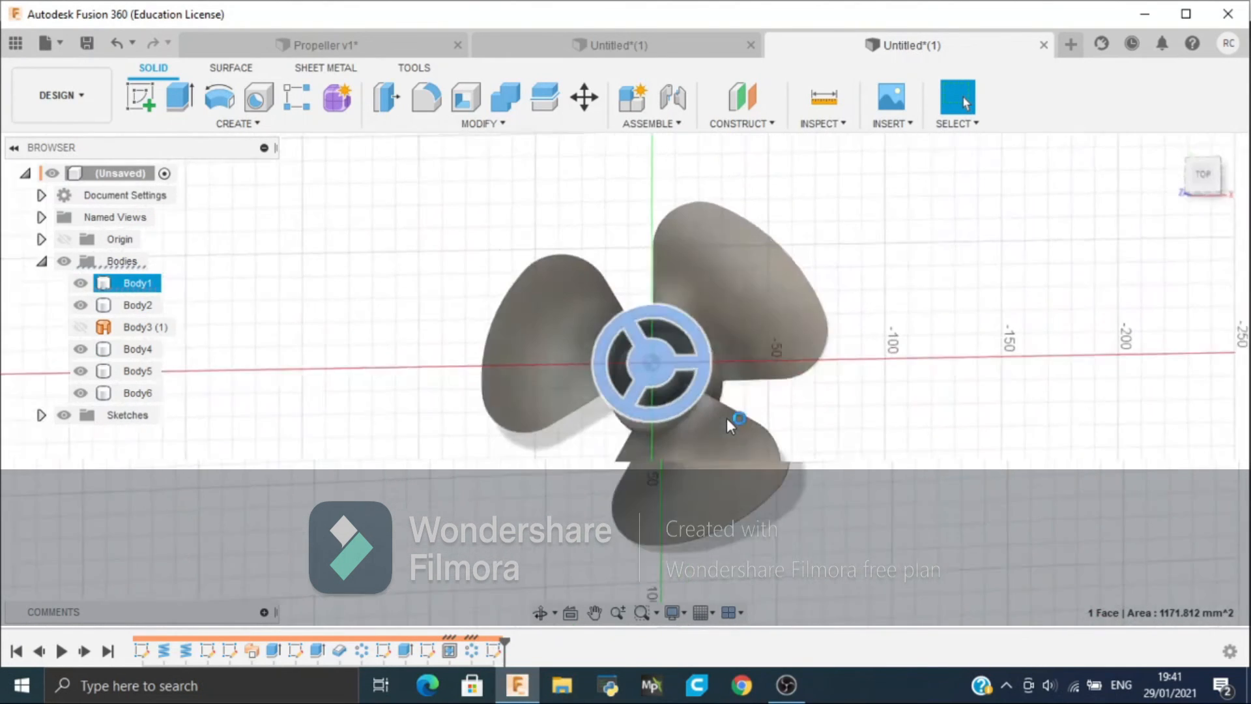
left_click(632, 379)
type("15")
scroll(636, 389, "up", 3)
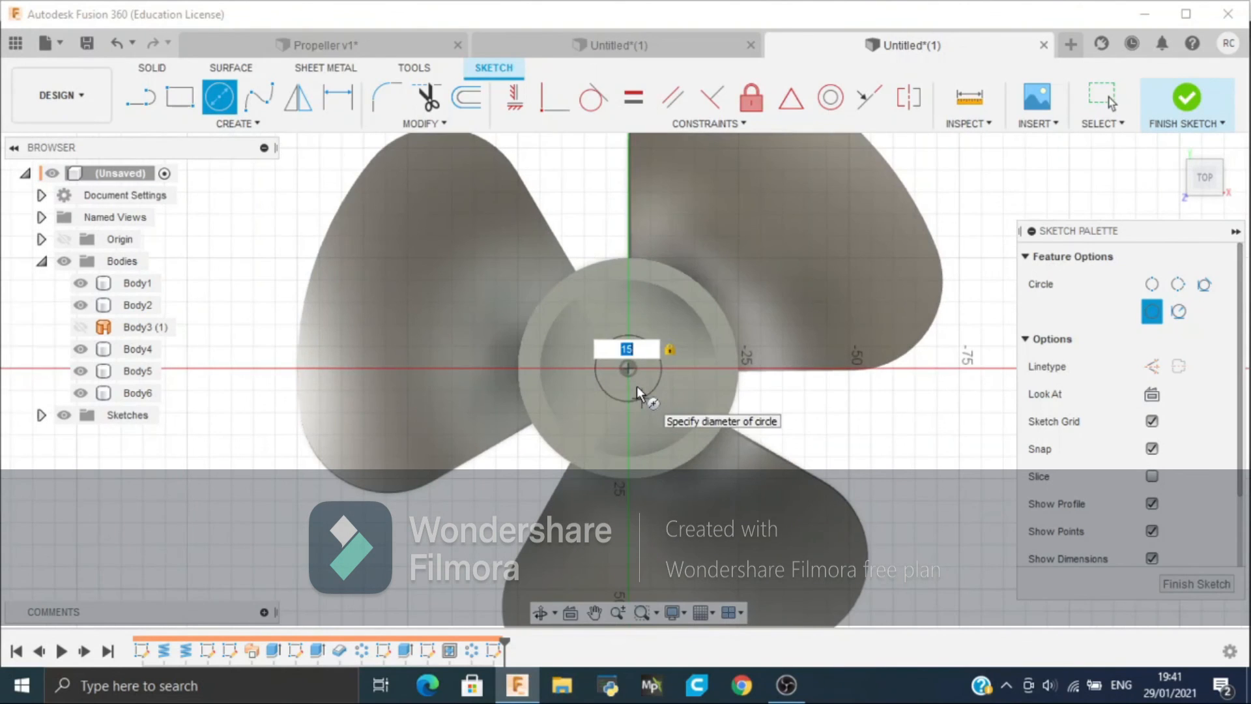
key("Return")
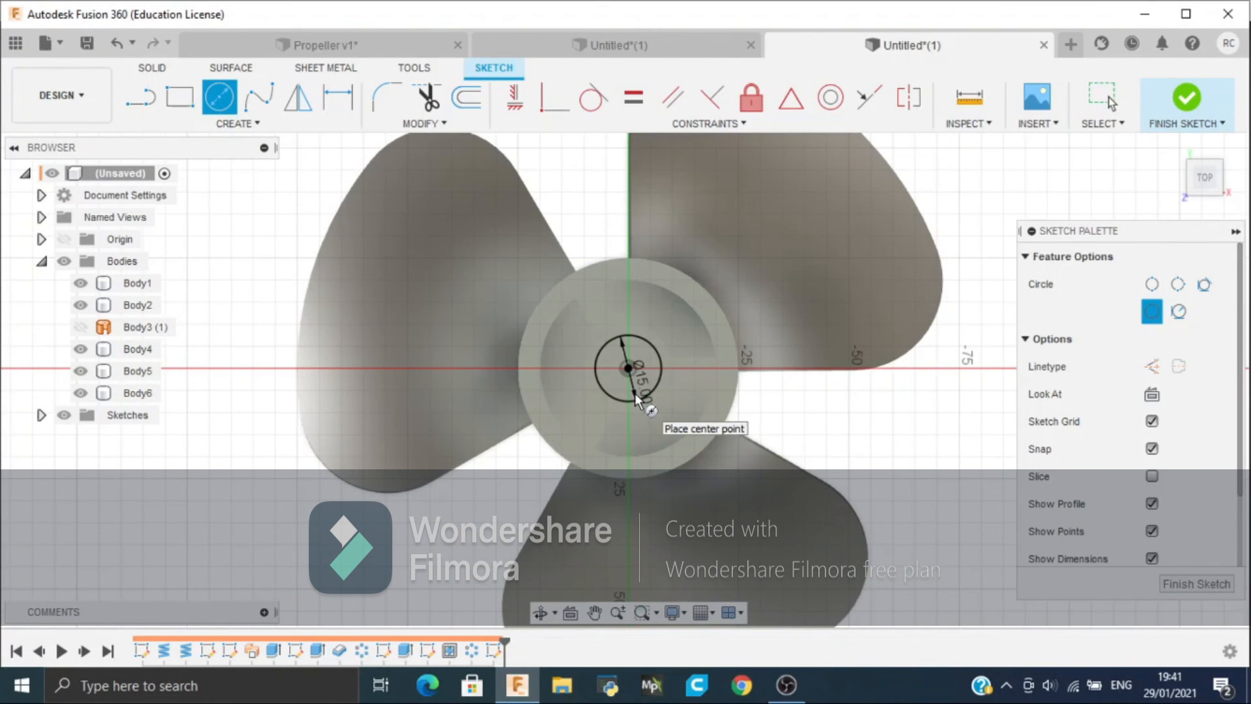
key("Escape")
Step: Draw the keyway notch inside the bore circle with lines extending 2 mm to each side of the horizontal axis
key("l")
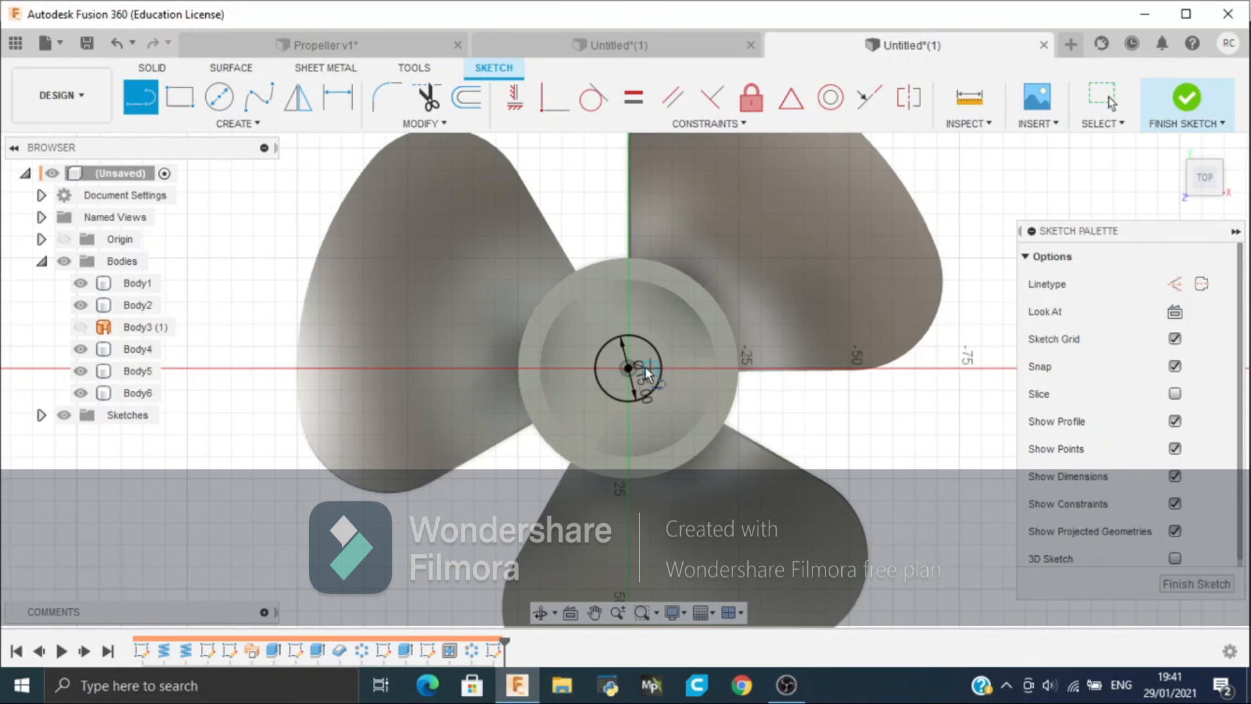
left_click(646, 366)
type("2")
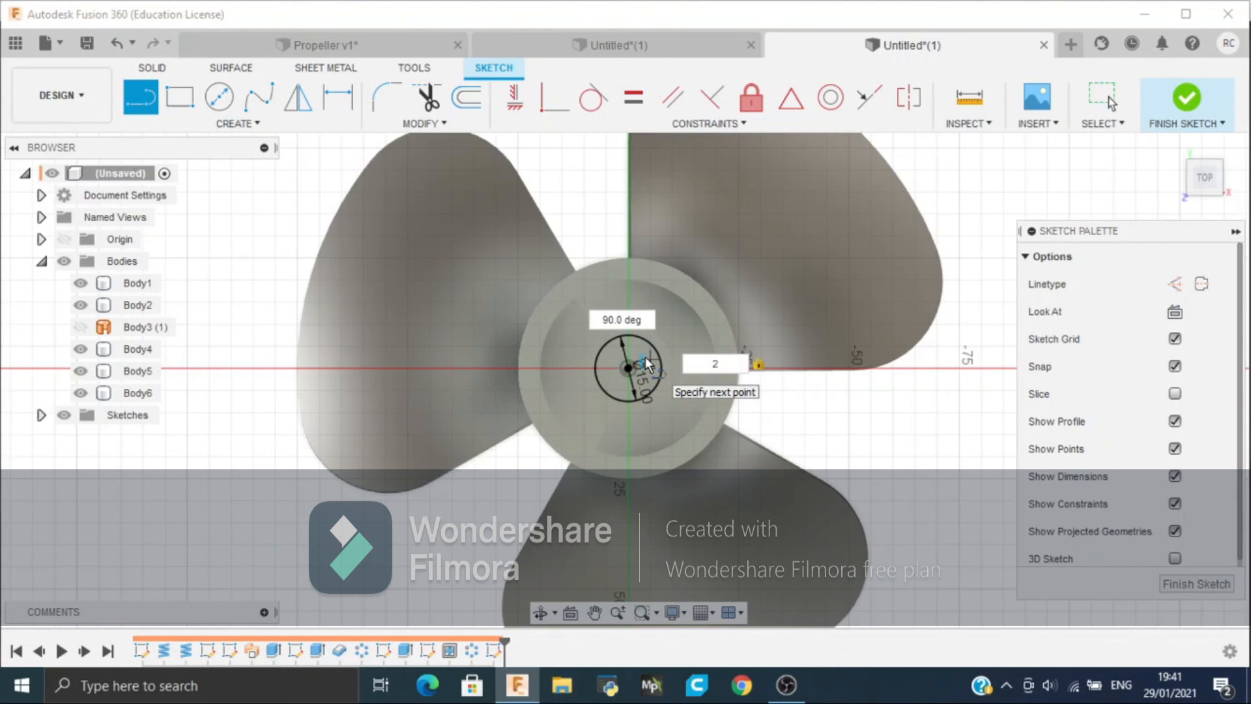
key("Return")
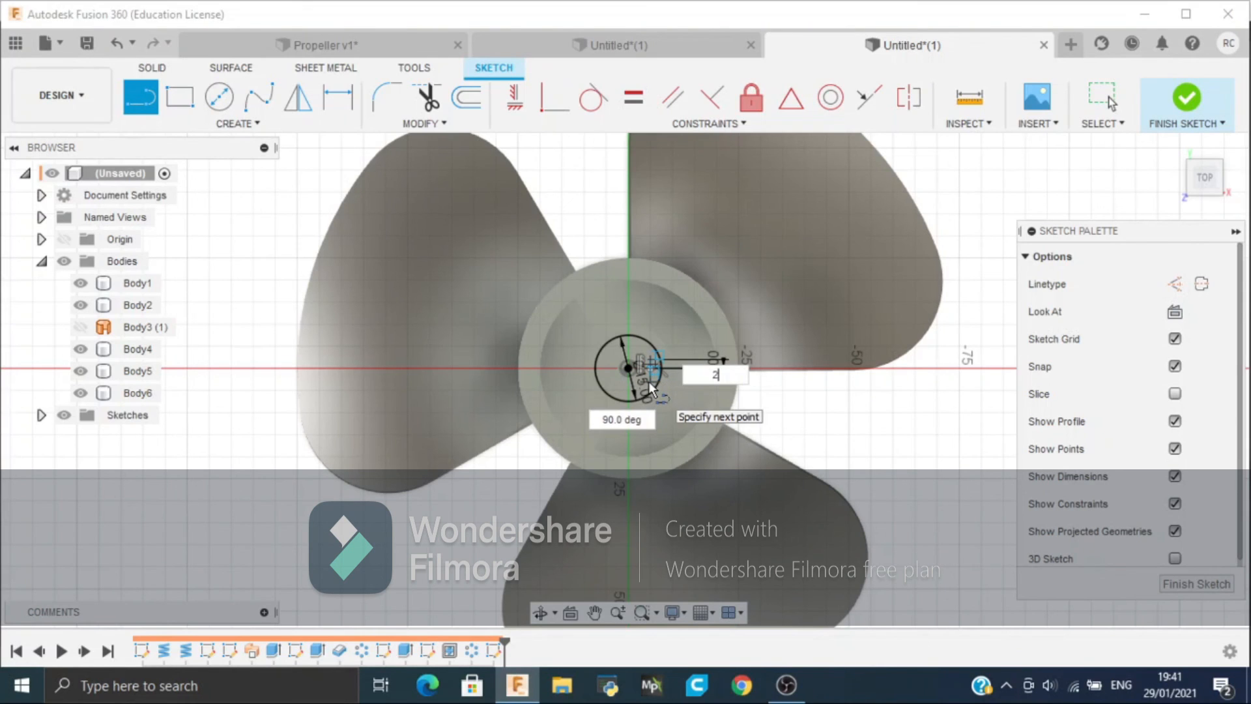
left_click(660, 381)
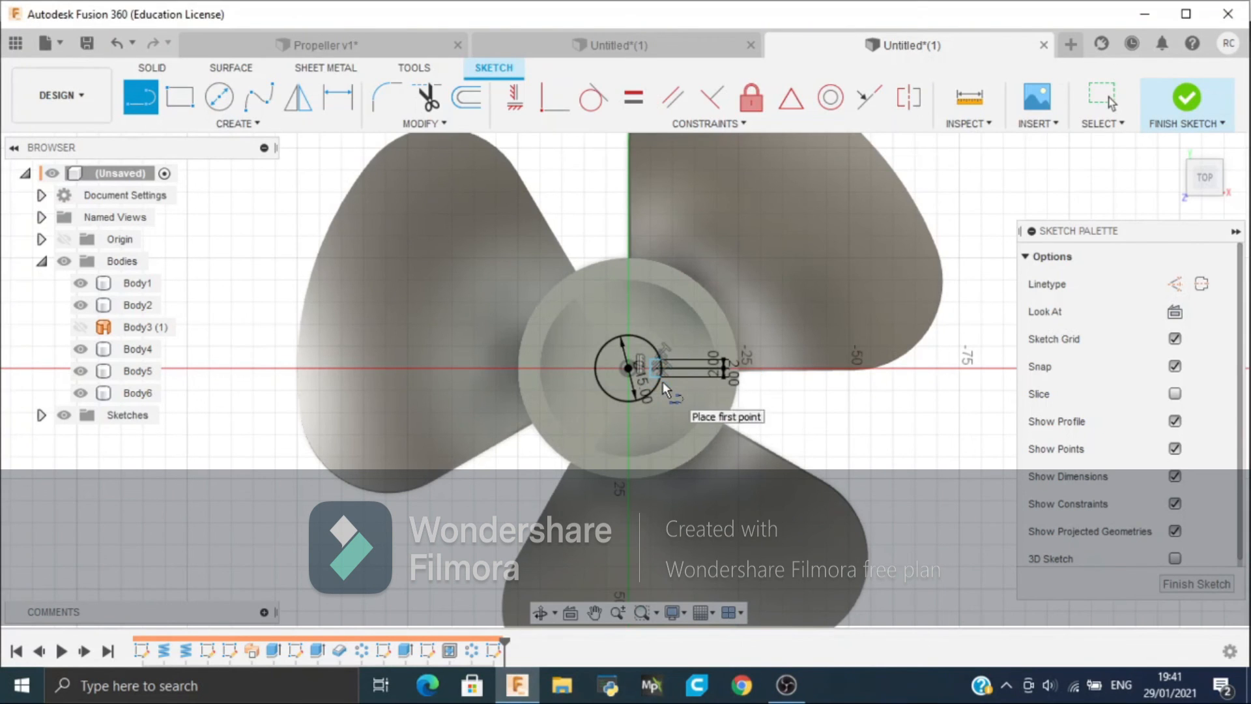
Step: Extrude the bore profile without the keyway notch -90 mm as a cut through the hub
key("e")
left_click(617, 378)
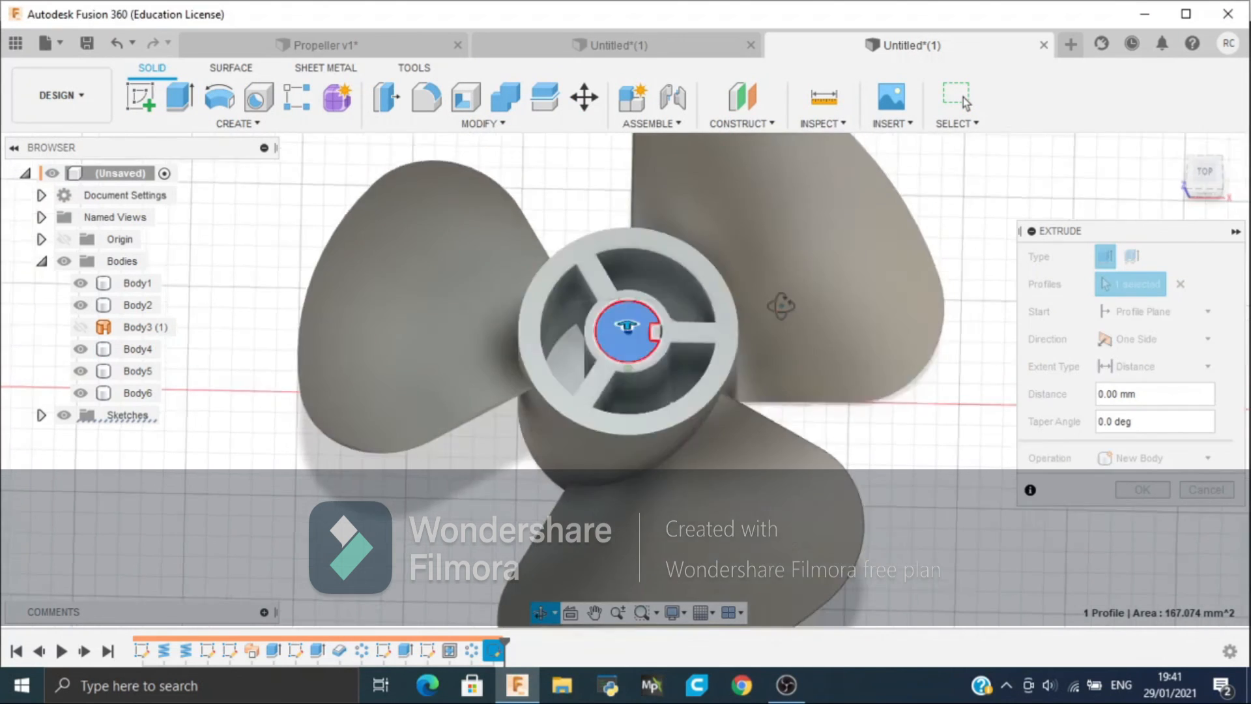
type("-90")
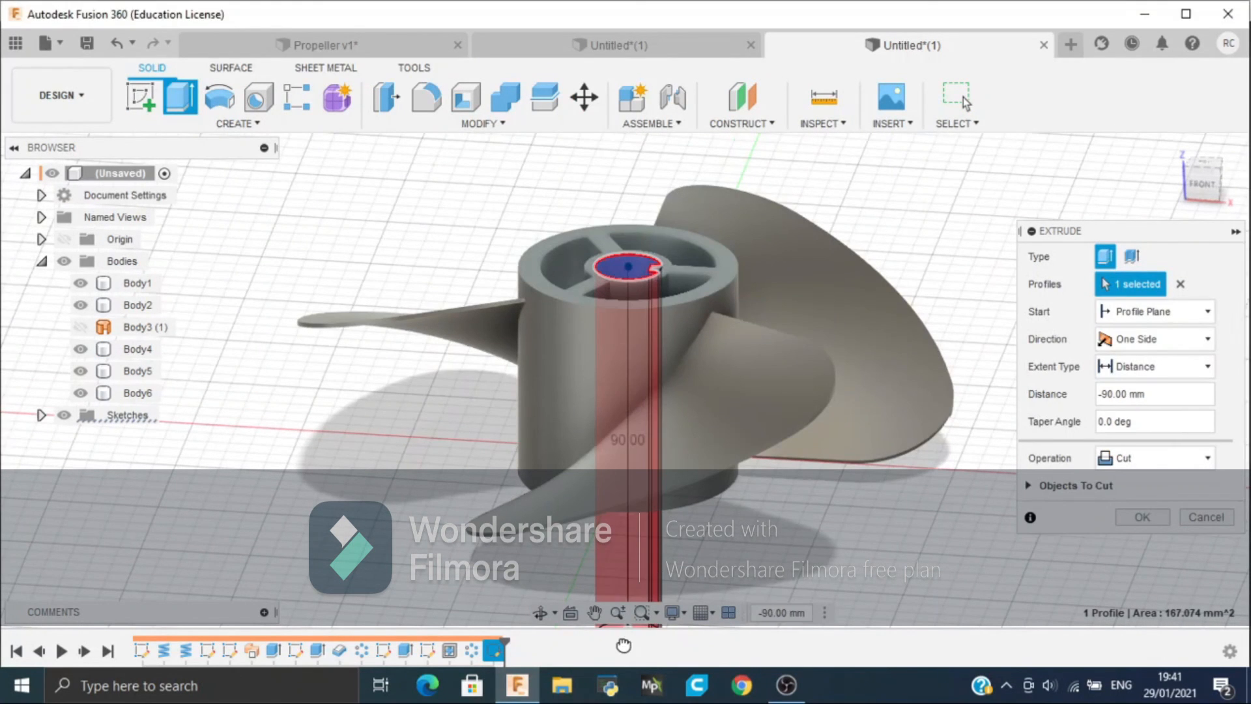
left_click(1143, 517)
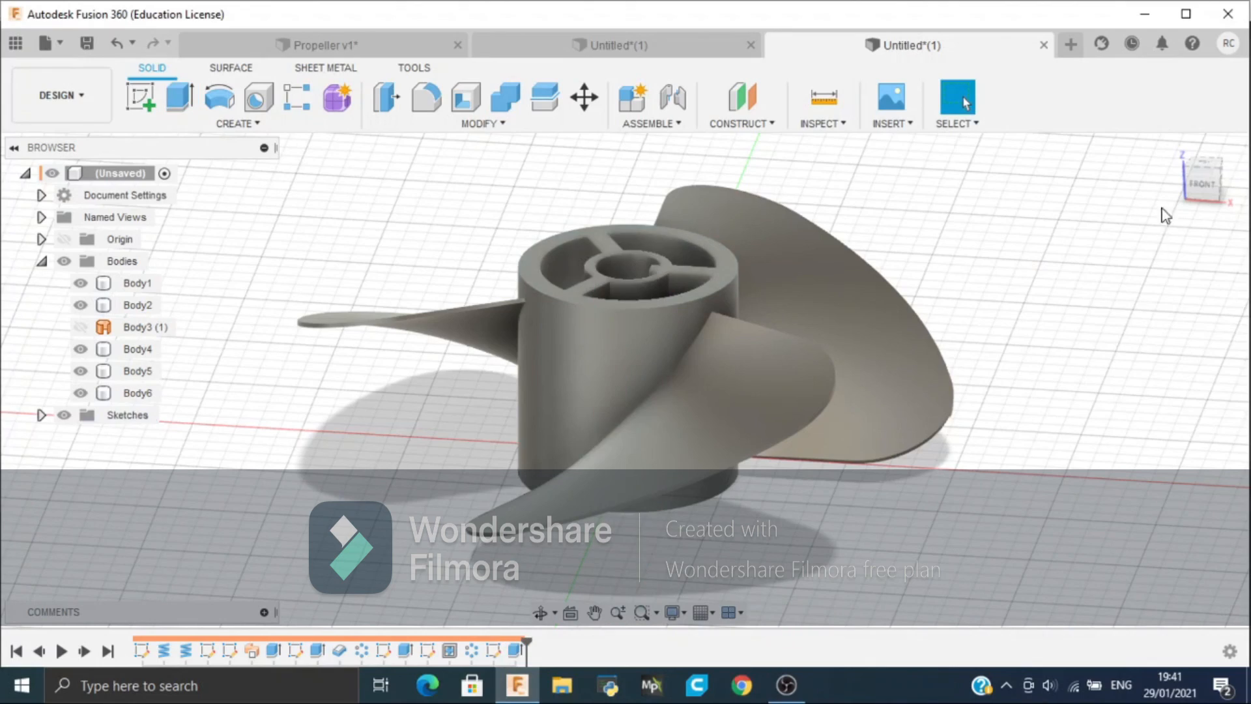
left_click(1174, 147)
left_click_drag(1220, 184, 1121, 216)
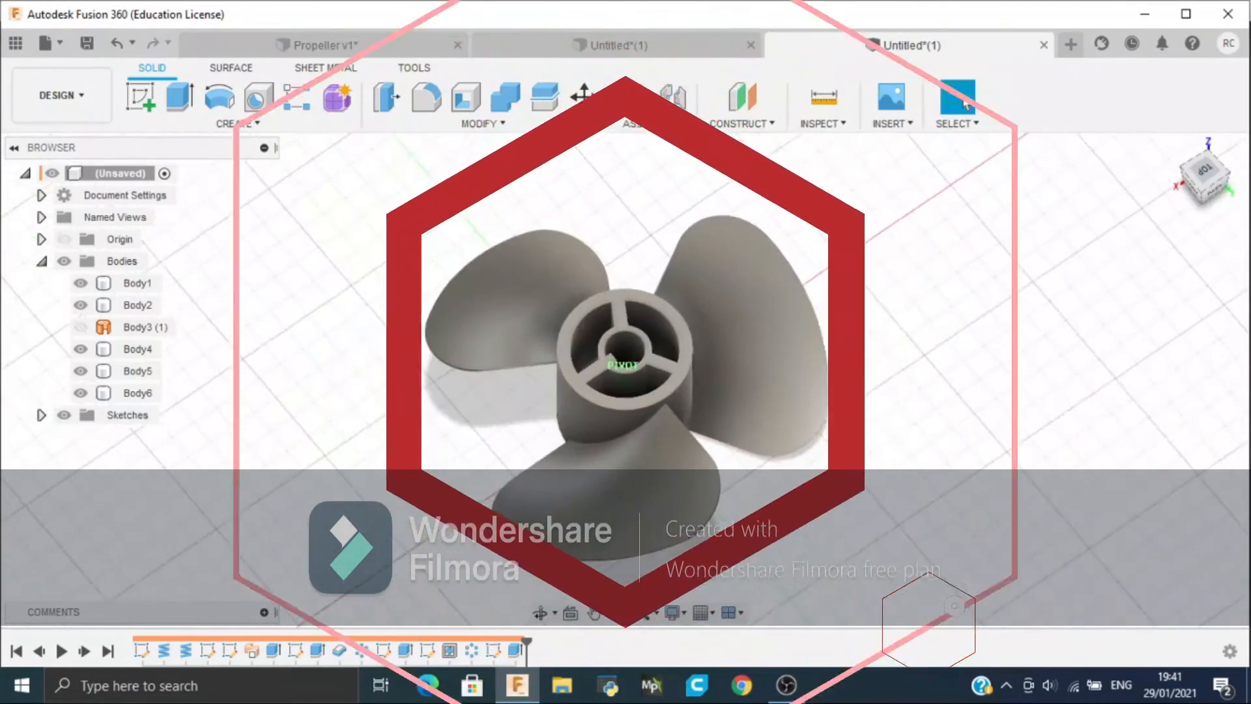